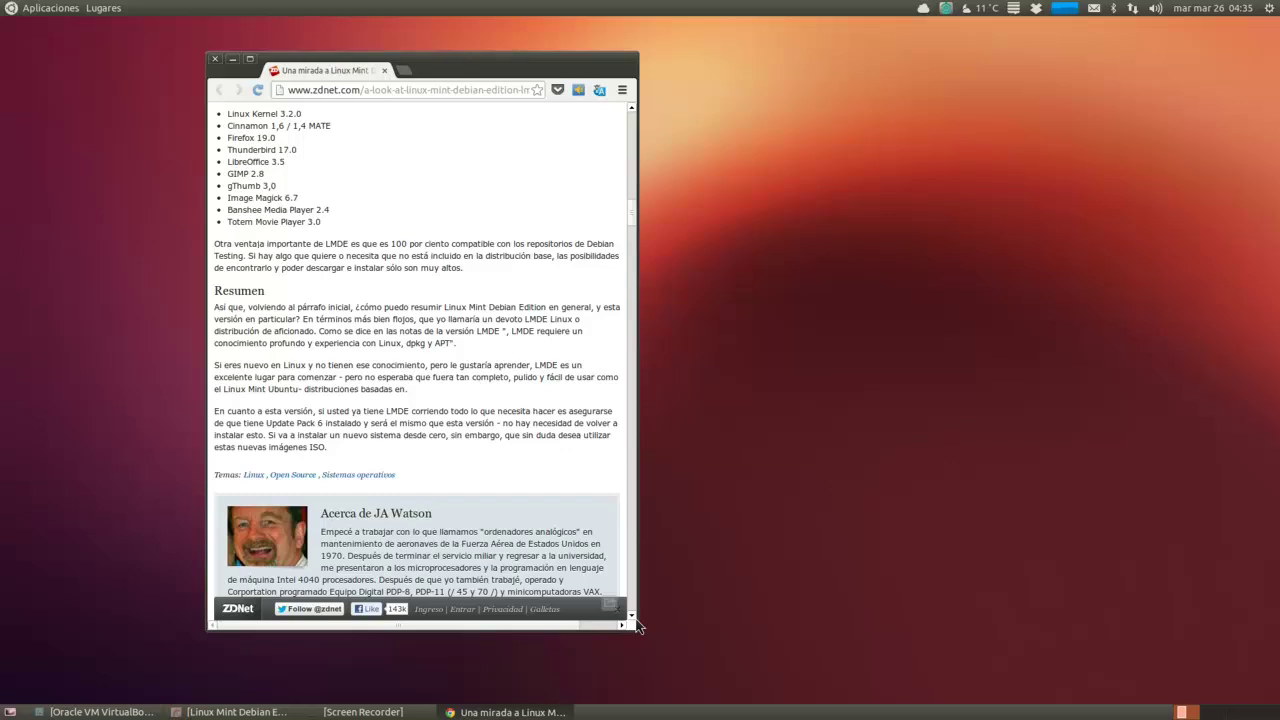
Close the browser window showing the article about Linux Mint Debian Edition.
left_click(216, 60)
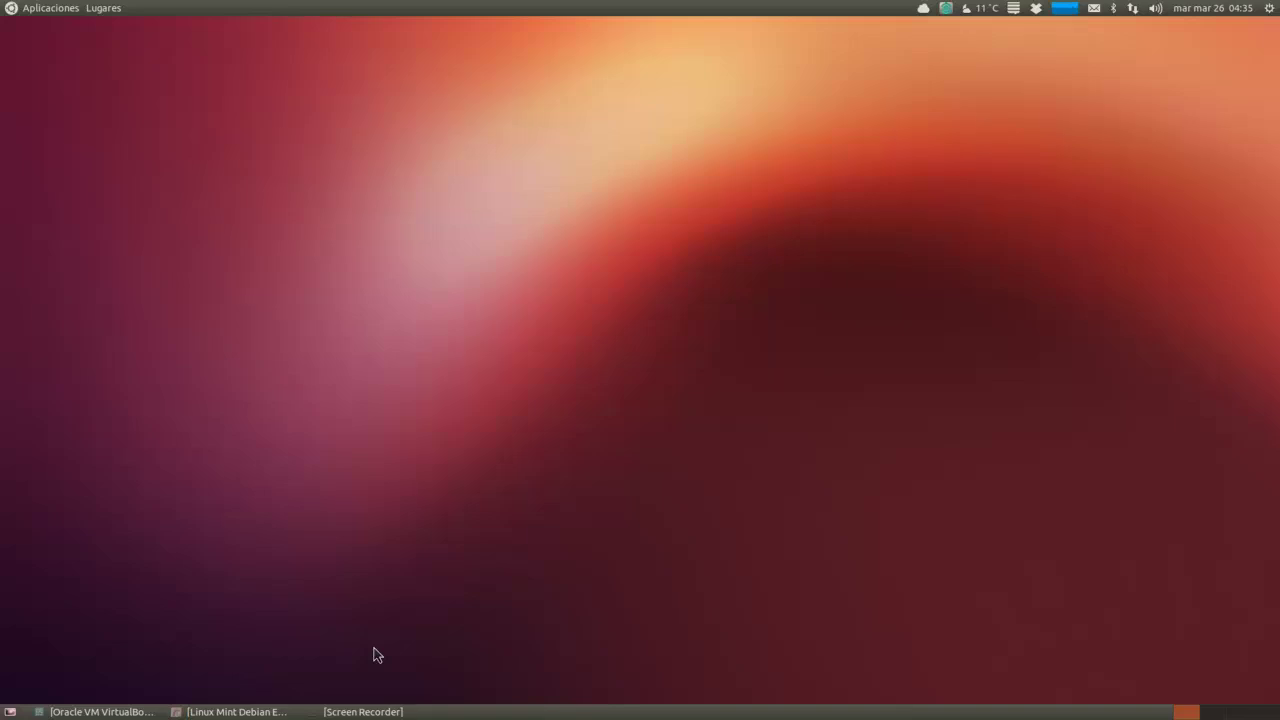
left_click(362, 708)
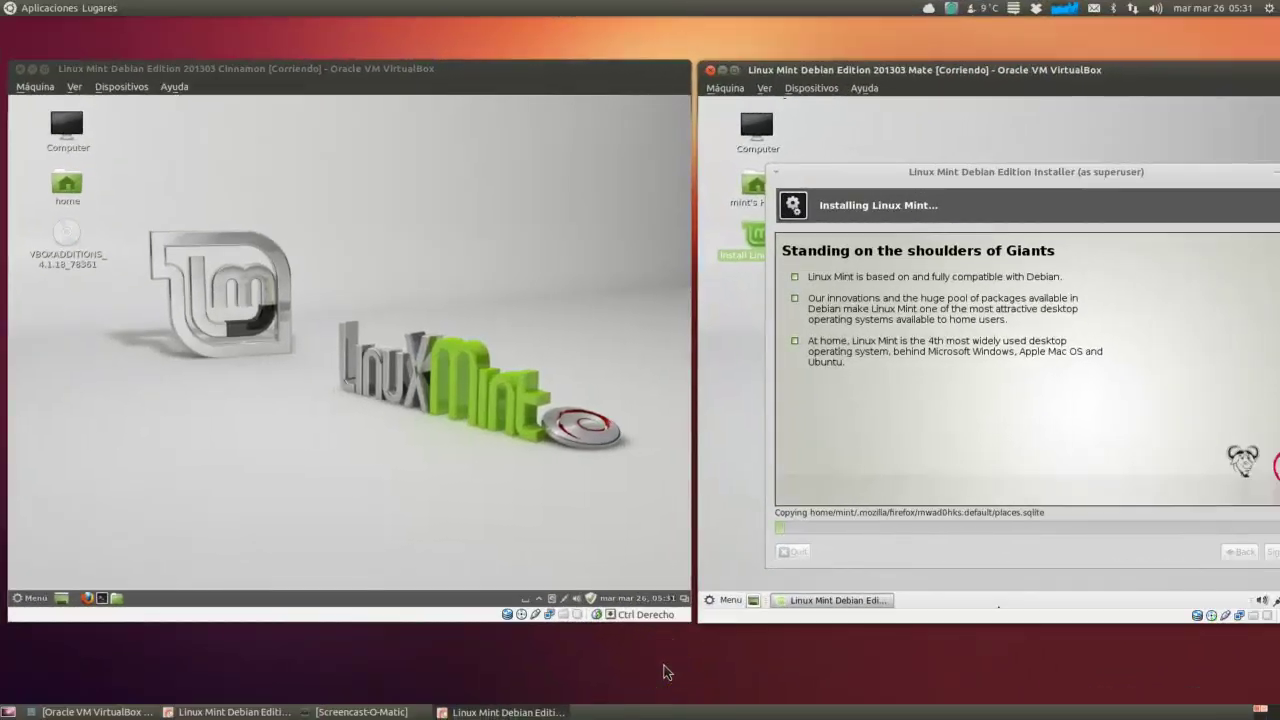
left_click(660, 667)
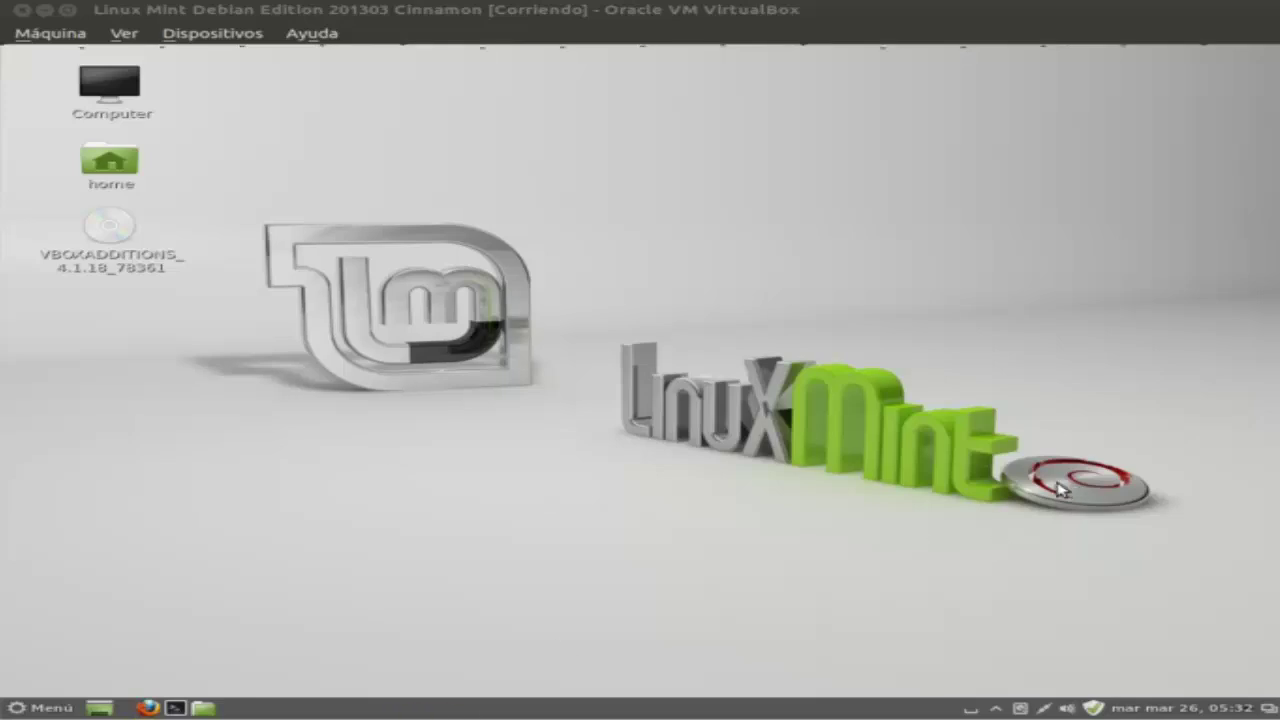
Examine the applications listed in each category of the Cinnamon menu, from Accesorios through Archivos recientes.
left_click(45, 710)
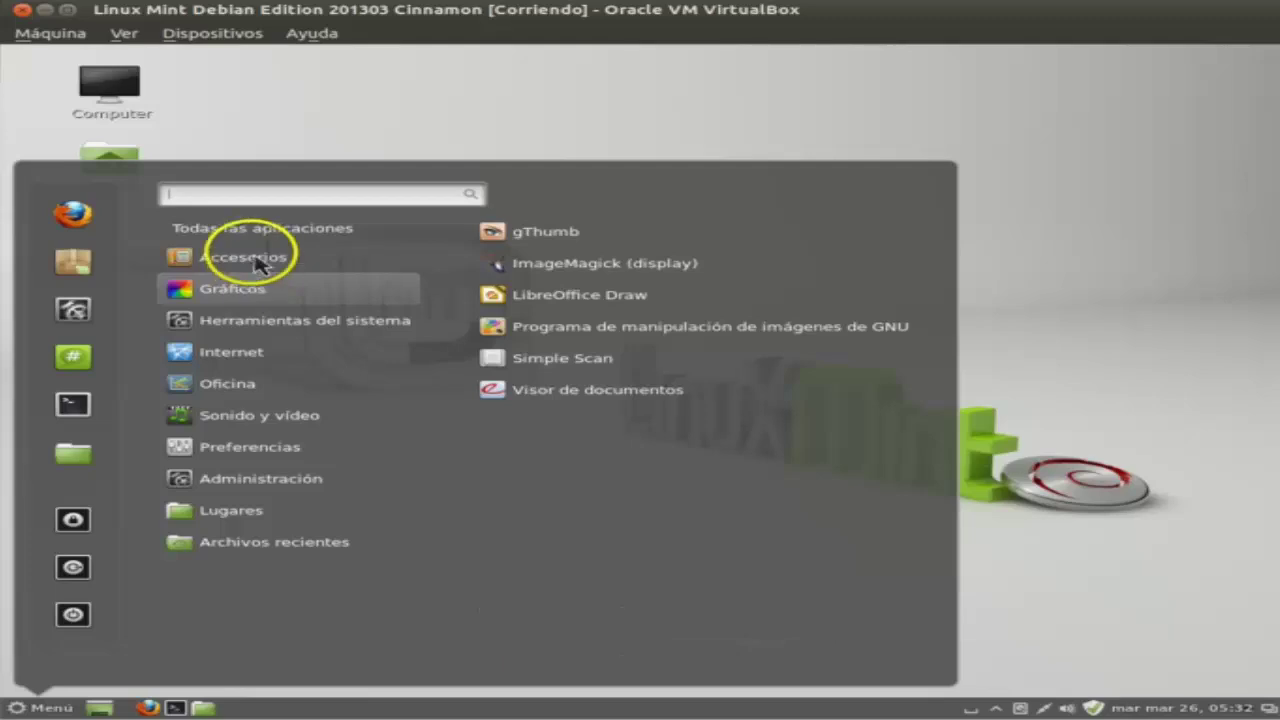
mouse_move(257, 260)
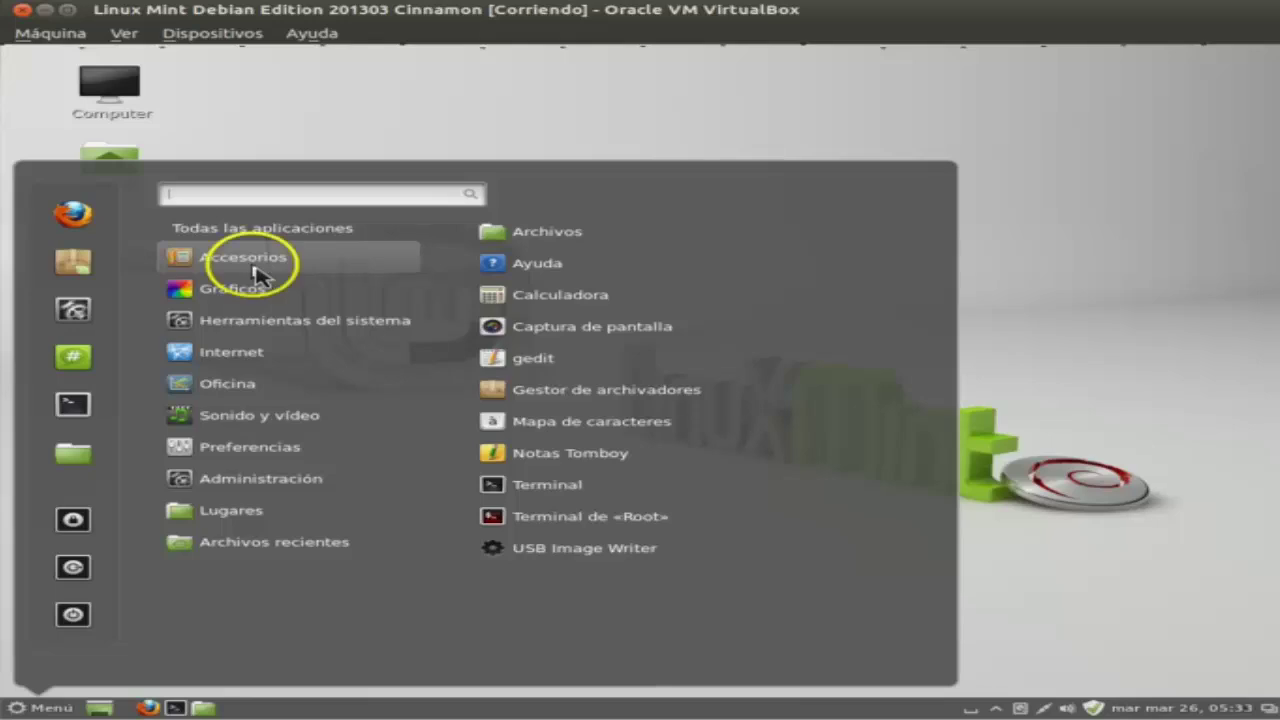
left_click(255, 290)
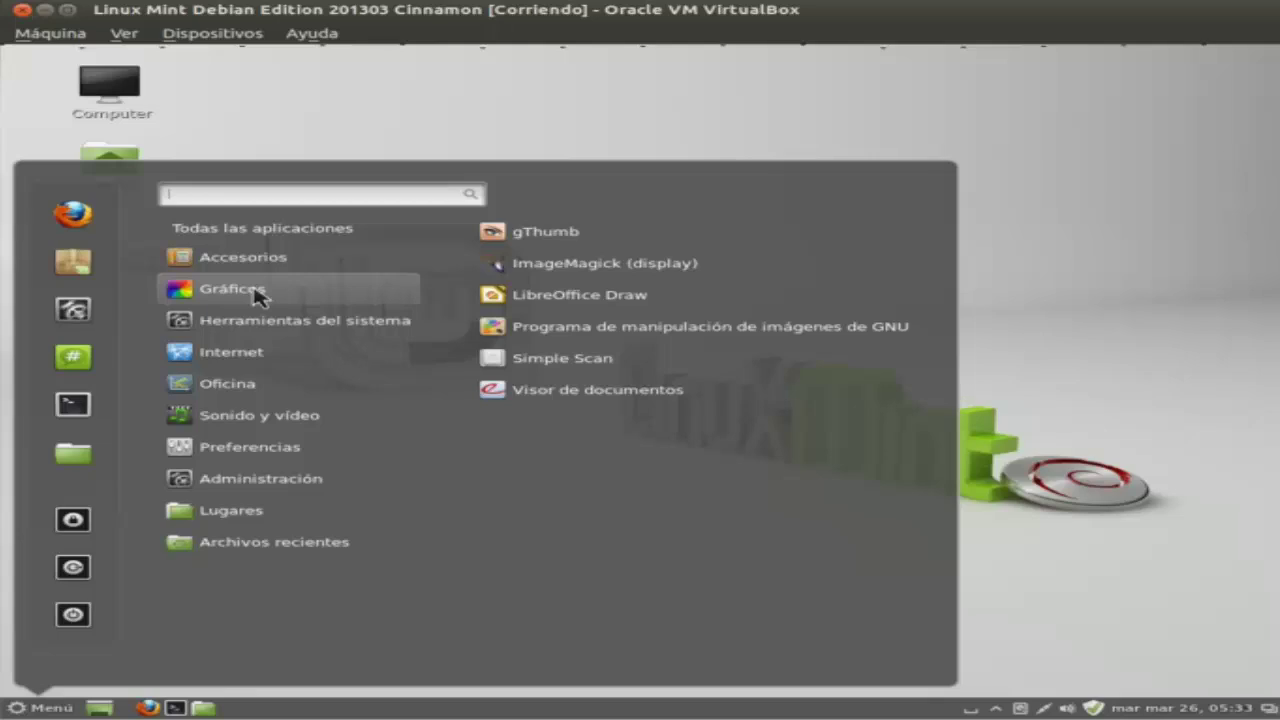
left_click(262, 330)
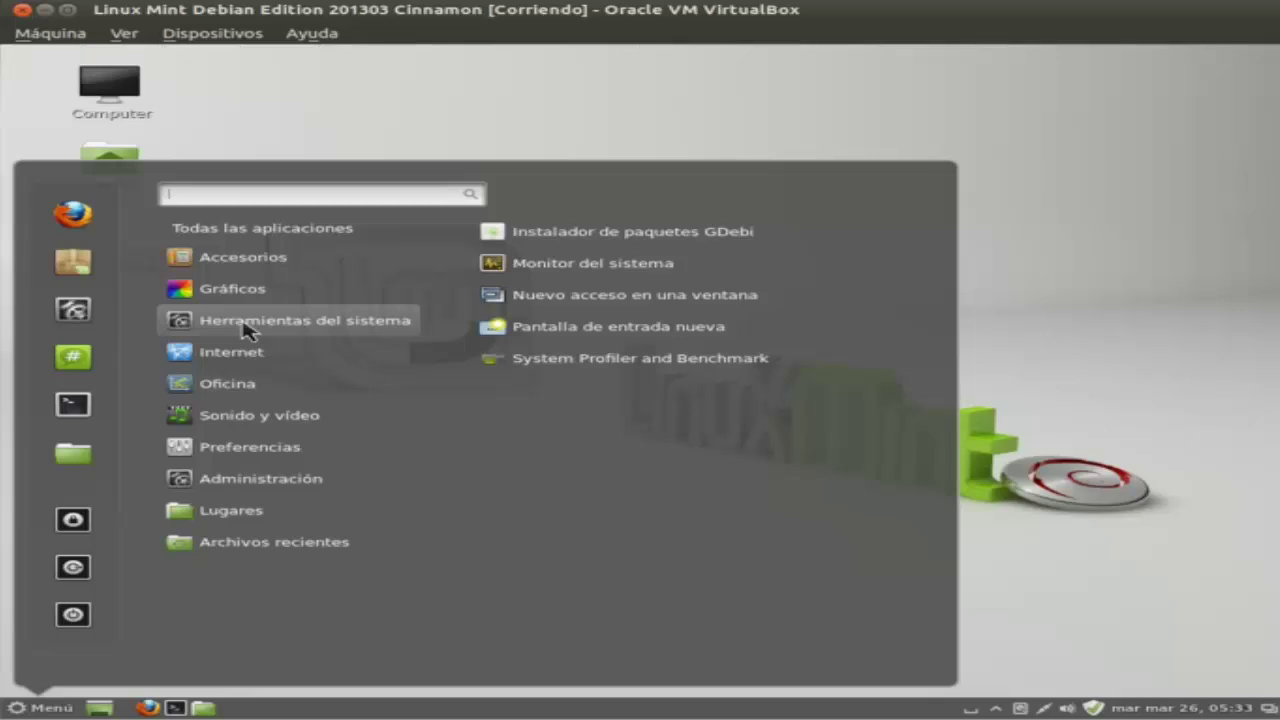
left_click(247, 348)
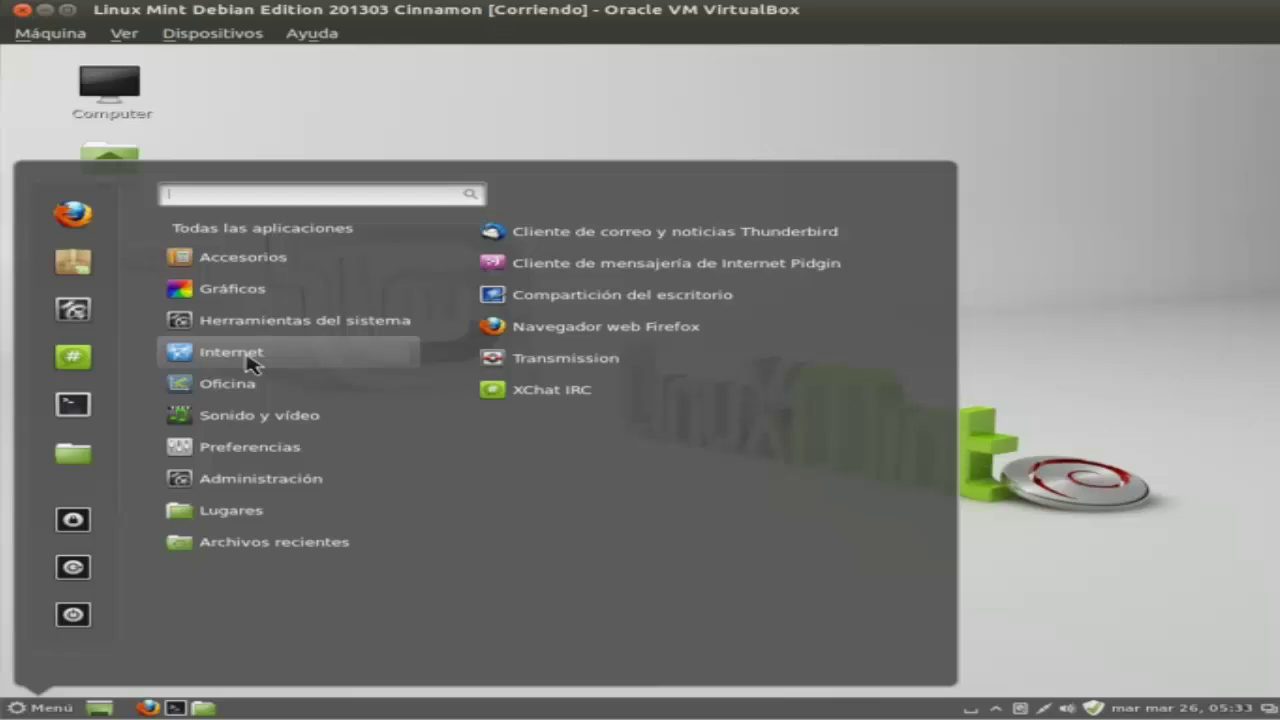
left_click(246, 385)
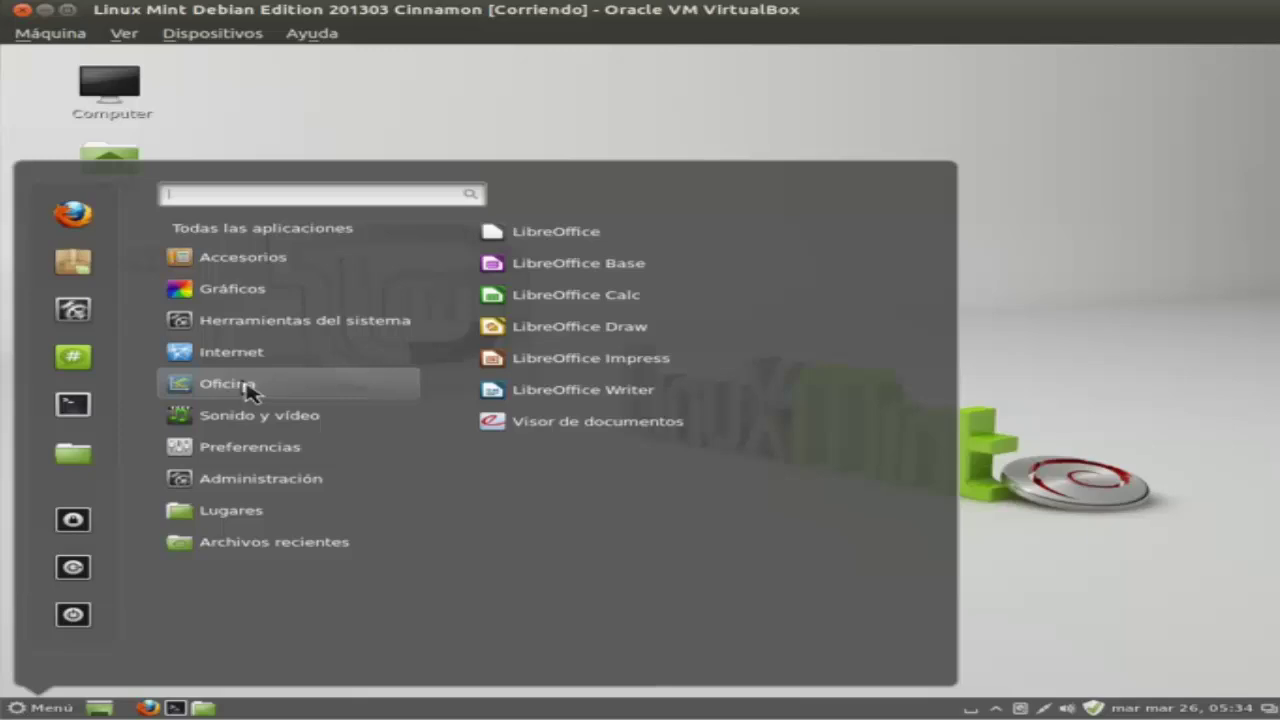
left_click(245, 385)
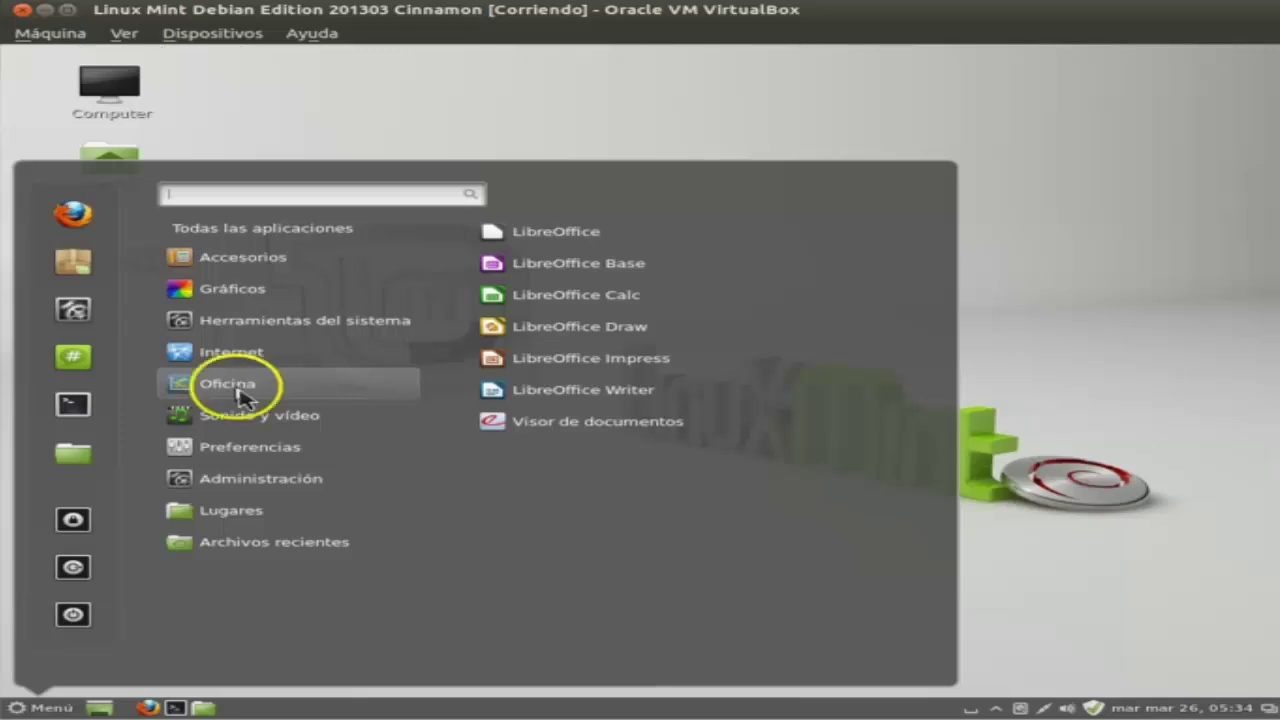
left_click(252, 415)
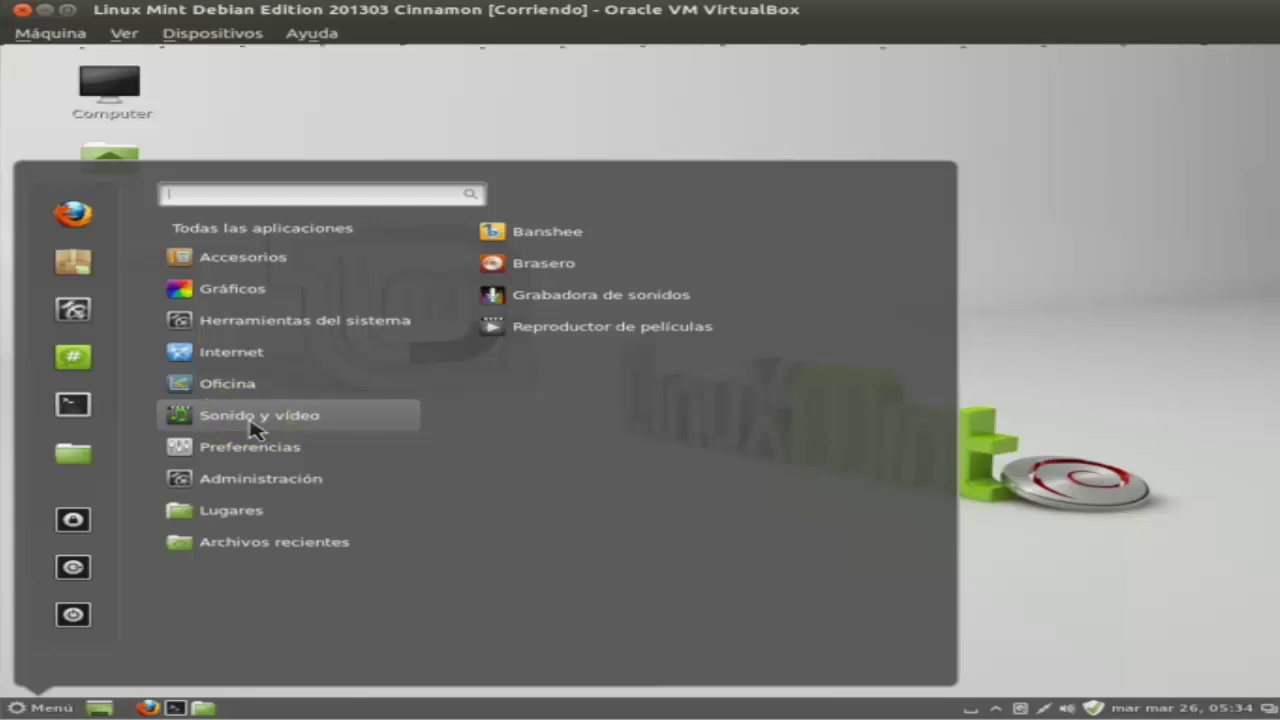
left_click(258, 440)
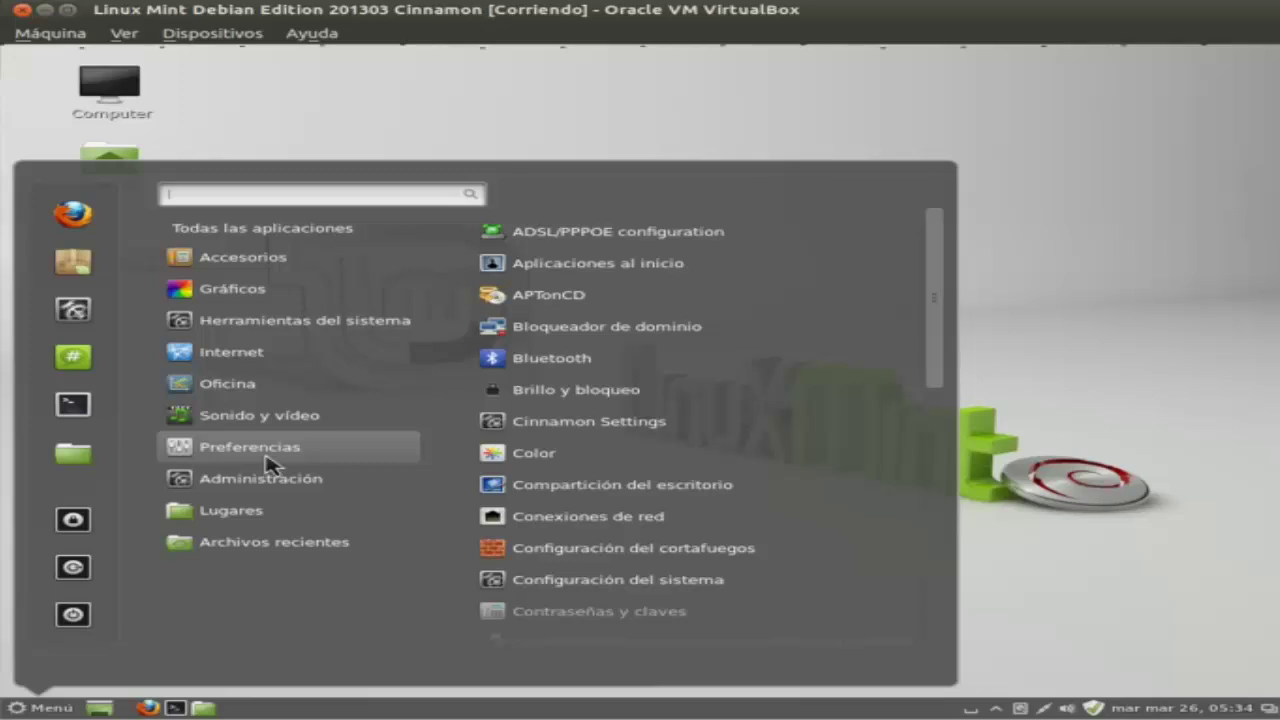
mouse_move(268, 472)
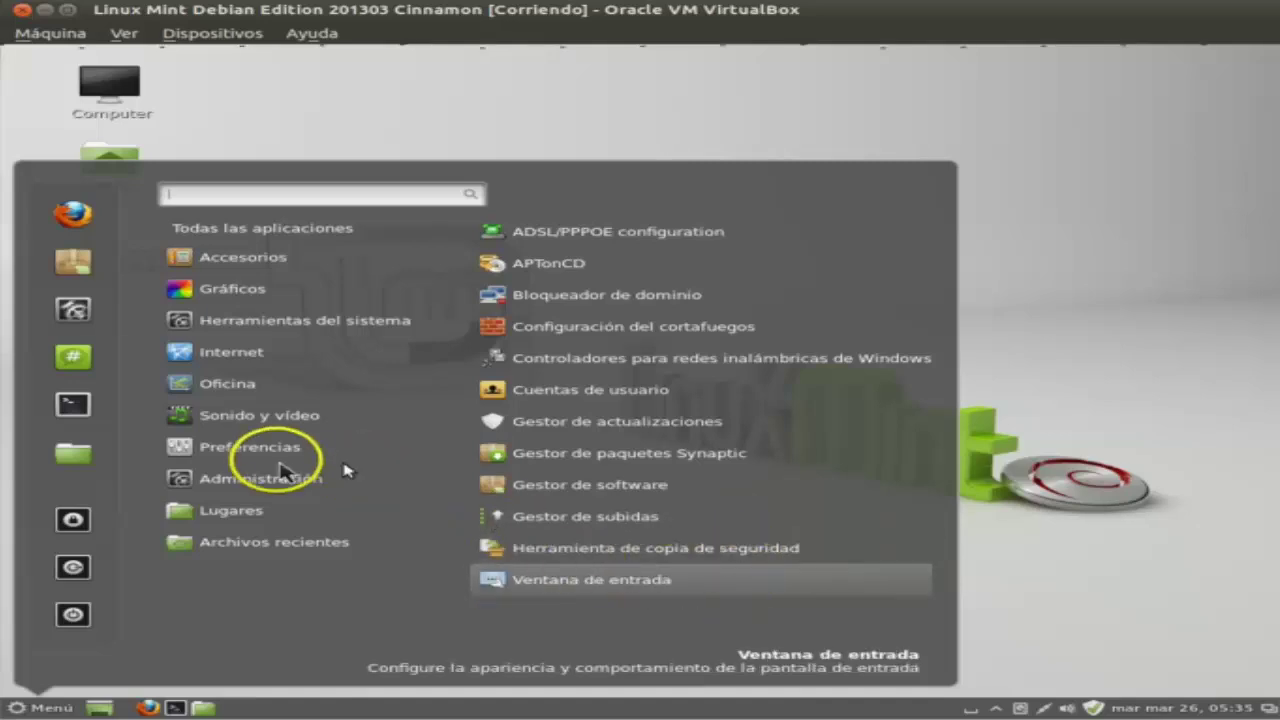
left_click(258, 512)
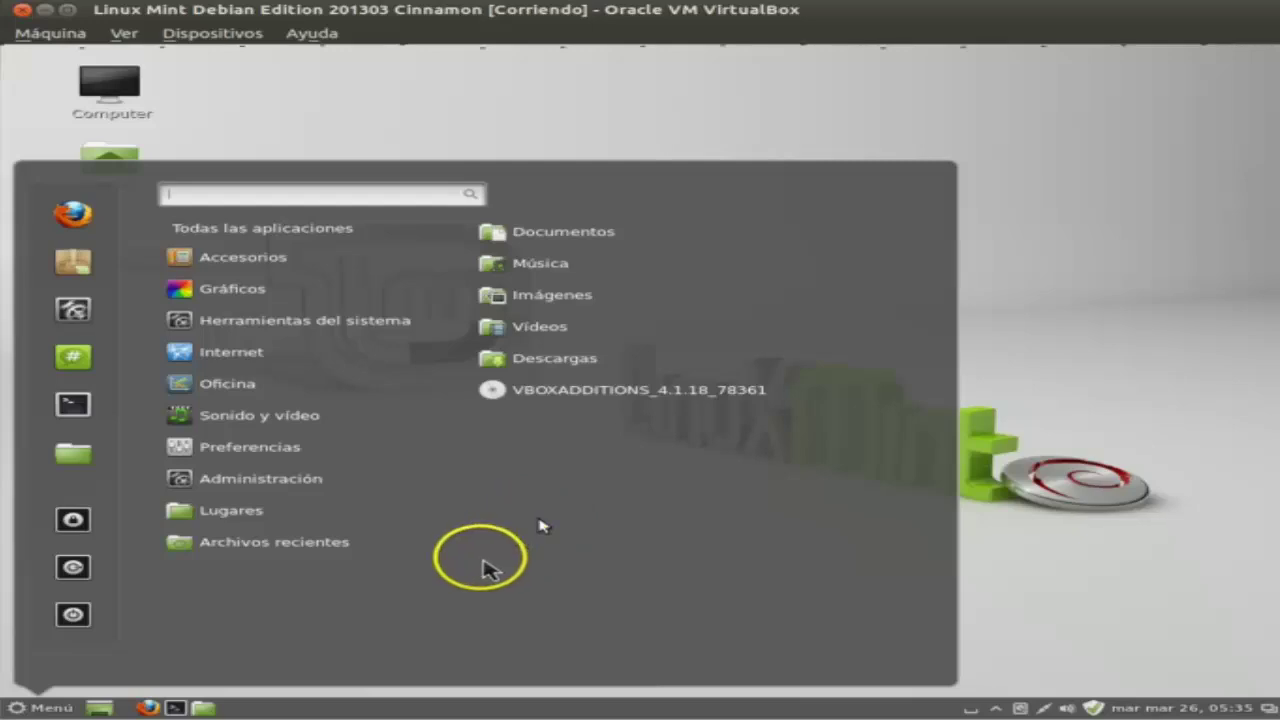
mouse_move(286, 548)
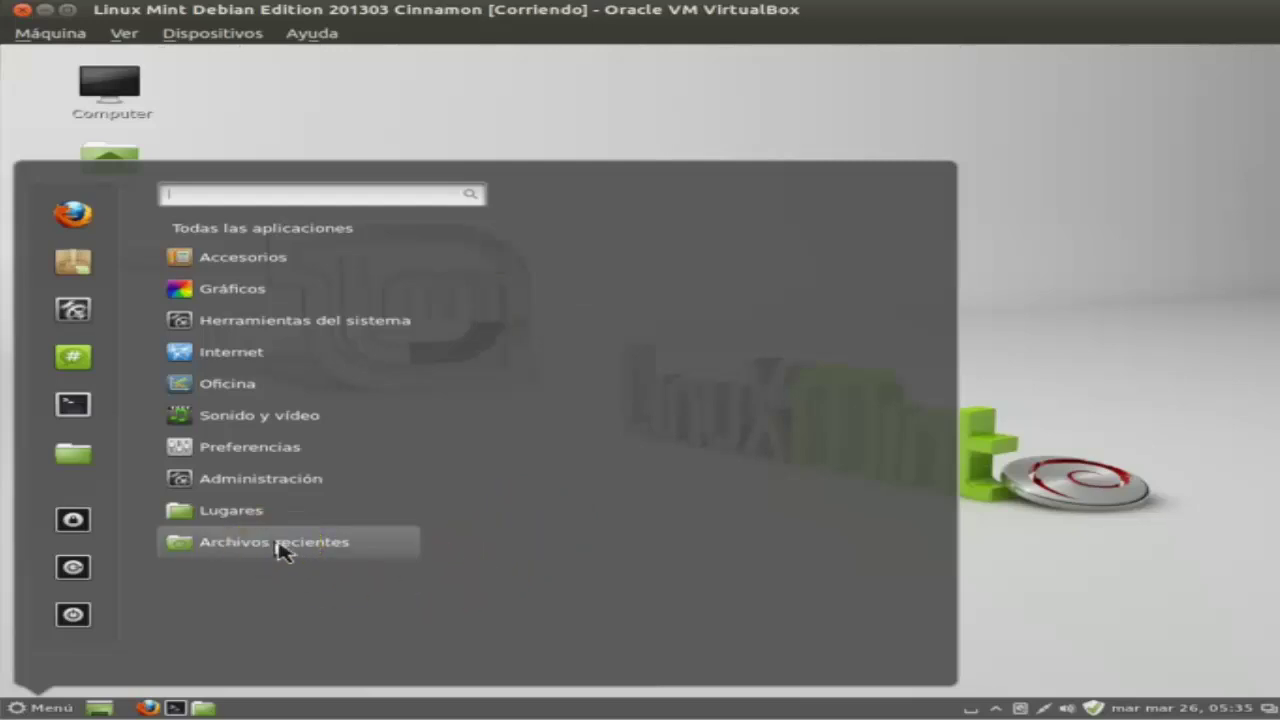
left_click(232, 511)
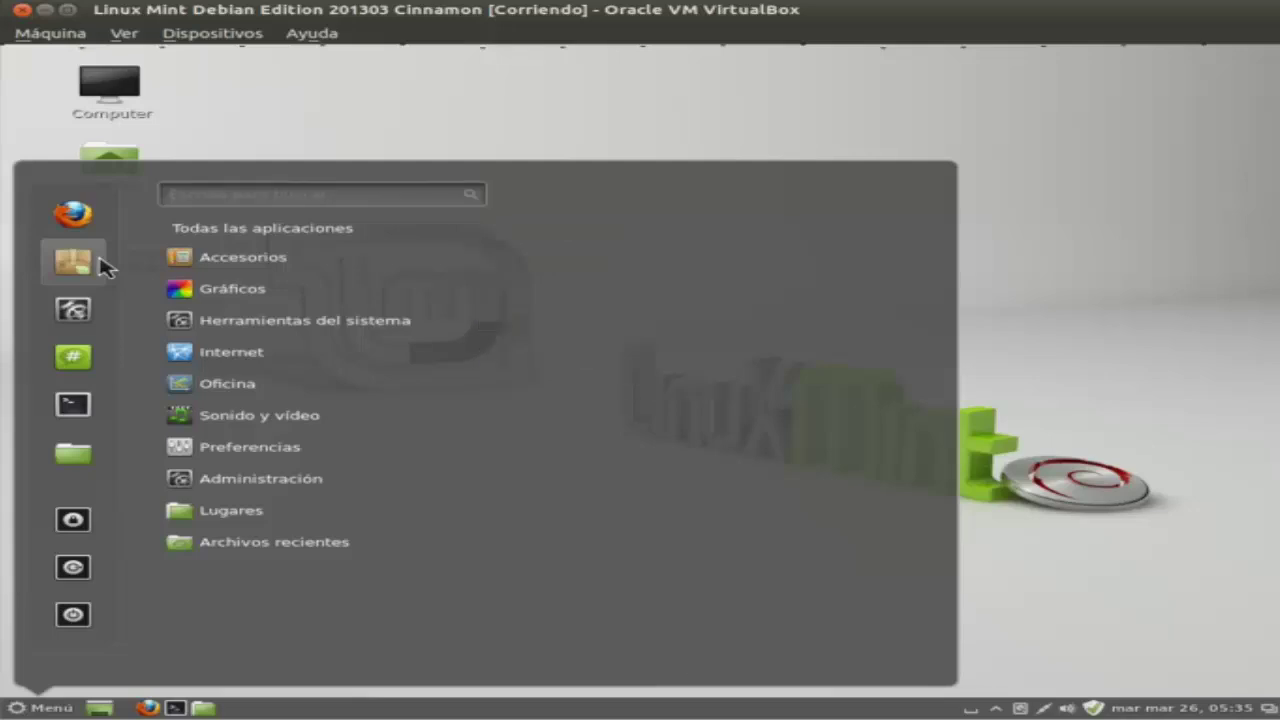
Launch the Gestor de software and authenticate with the administrator password.
left_click(72, 262)
left_click(120, 284)
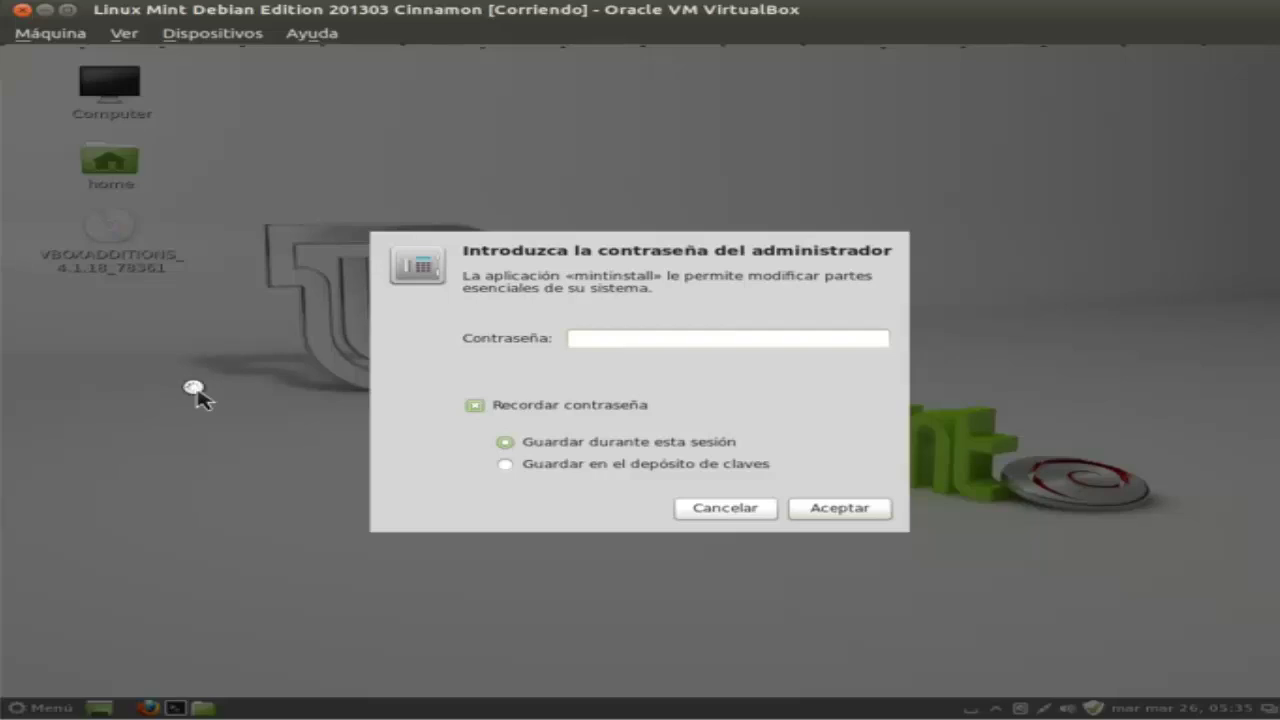
type("********")
key("Return")
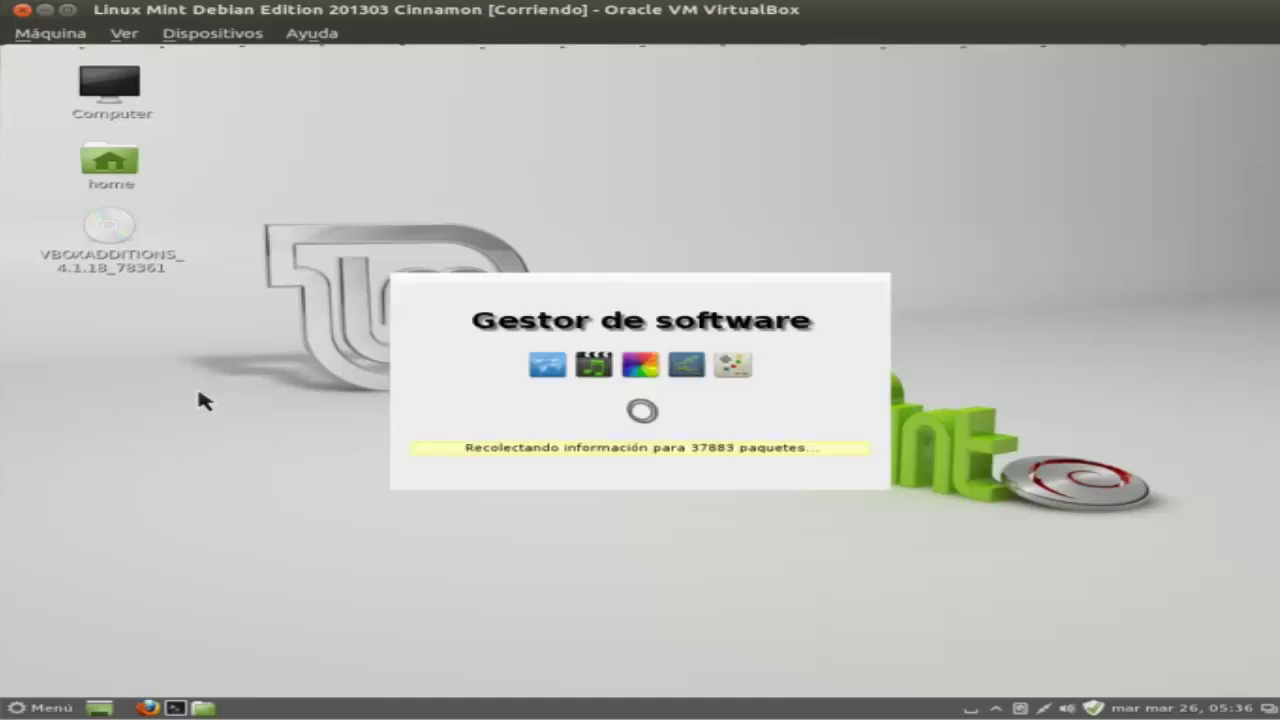
left_click(199, 418)
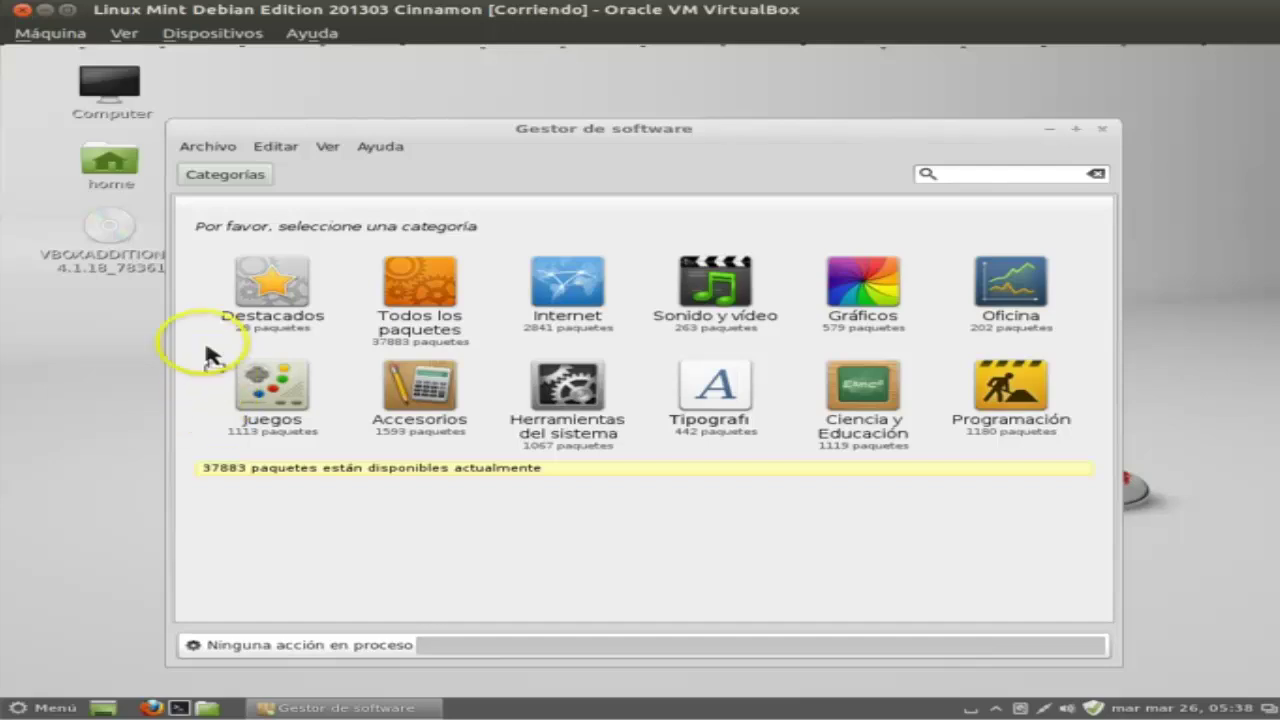
Examine the full list of packages in the Destacados category of the software manager.
left_click(268, 302)
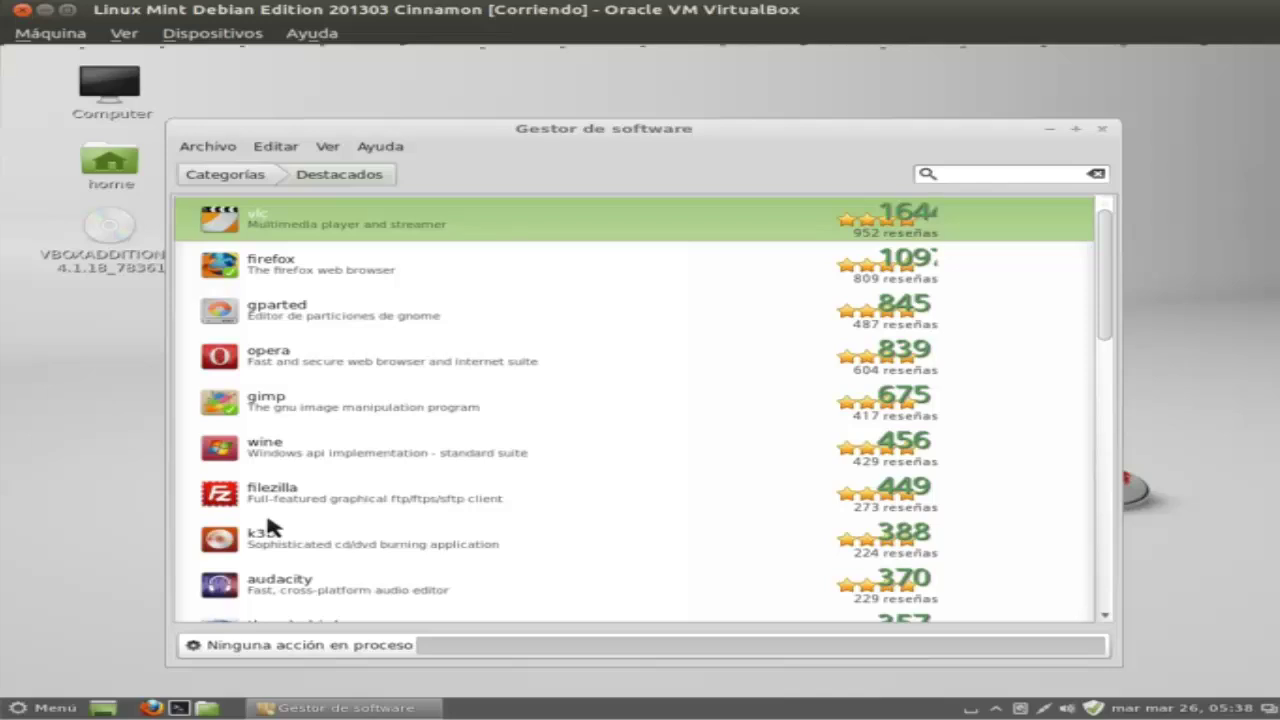
left_click(278, 579)
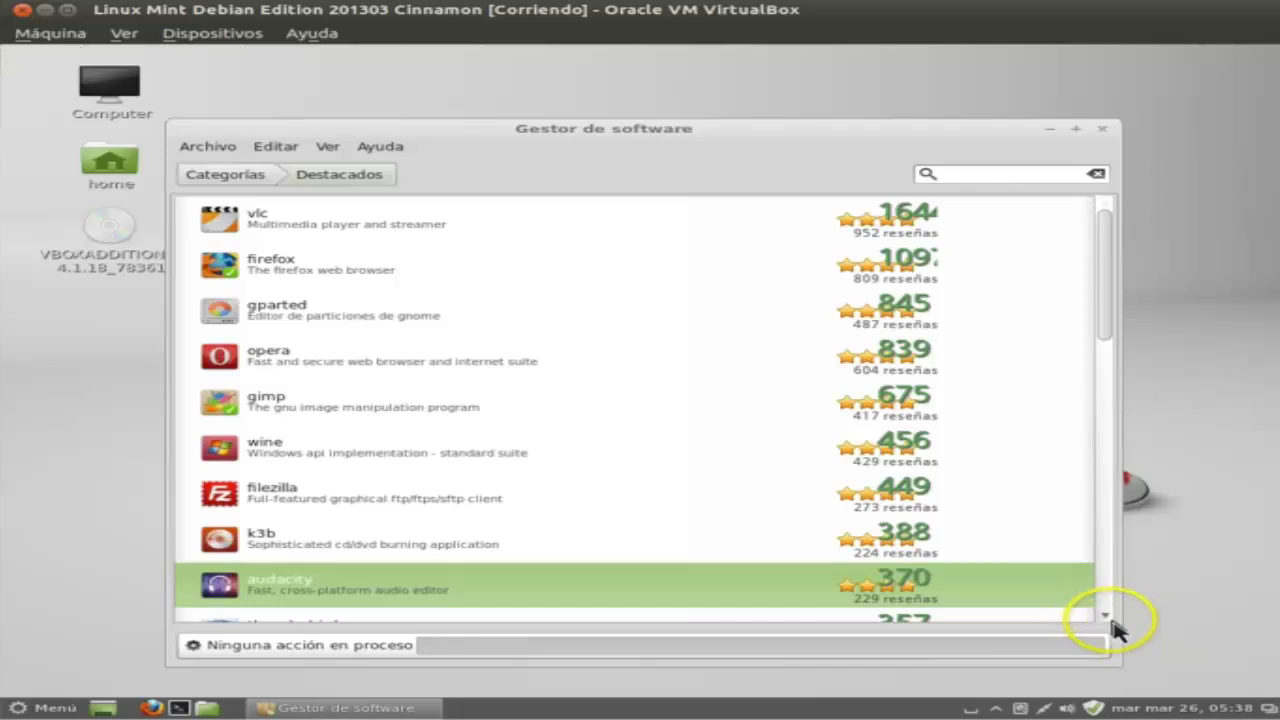
left_click(1105, 622)
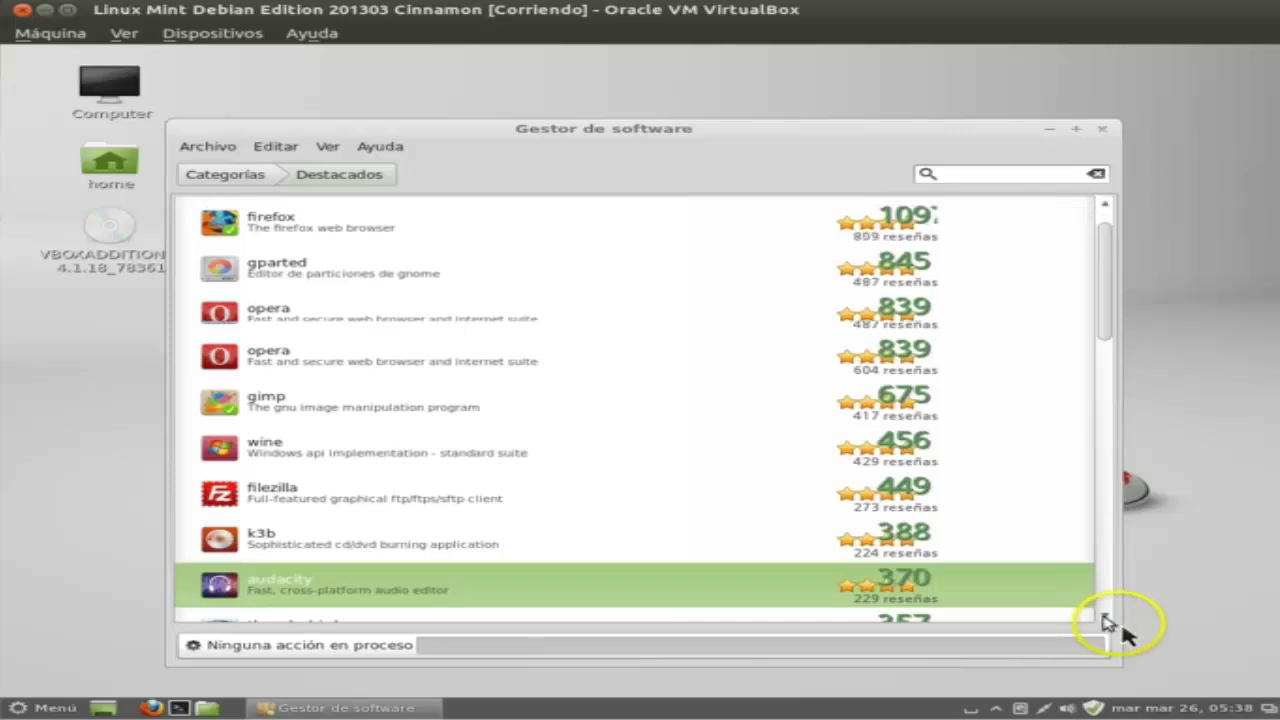
left_click(1105, 622)
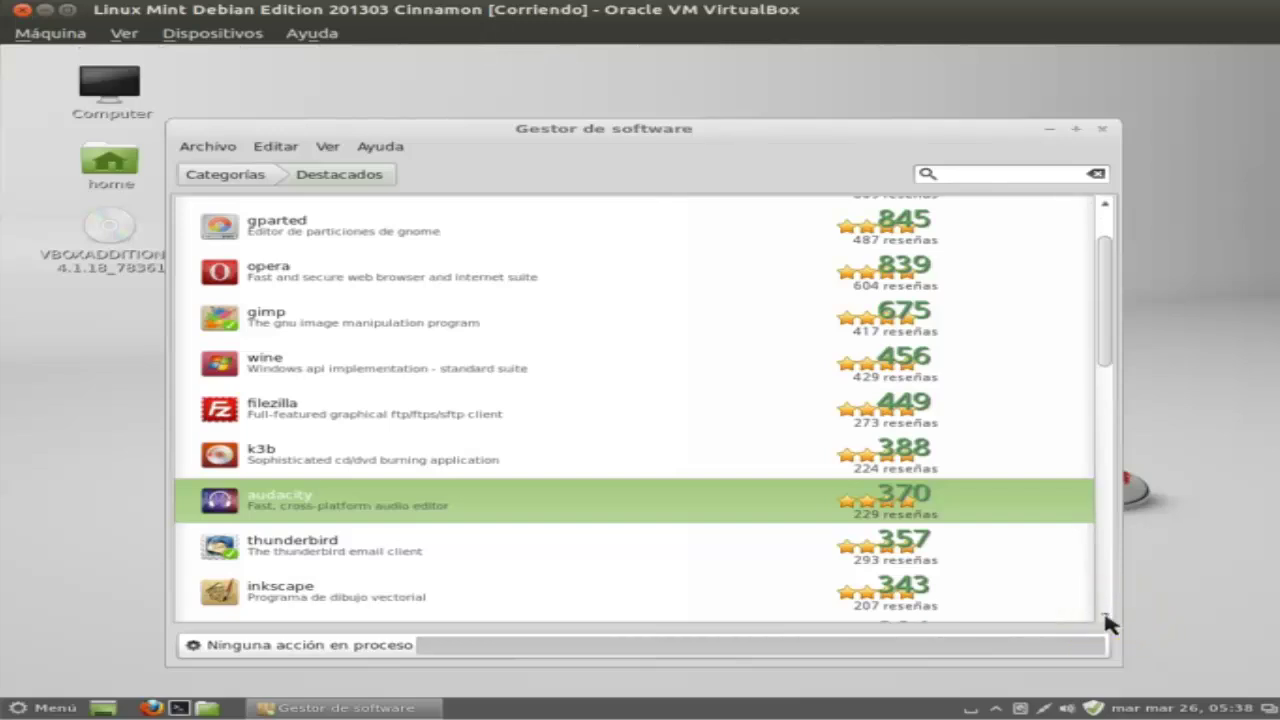
scroll(1108, 622, "down", 4)
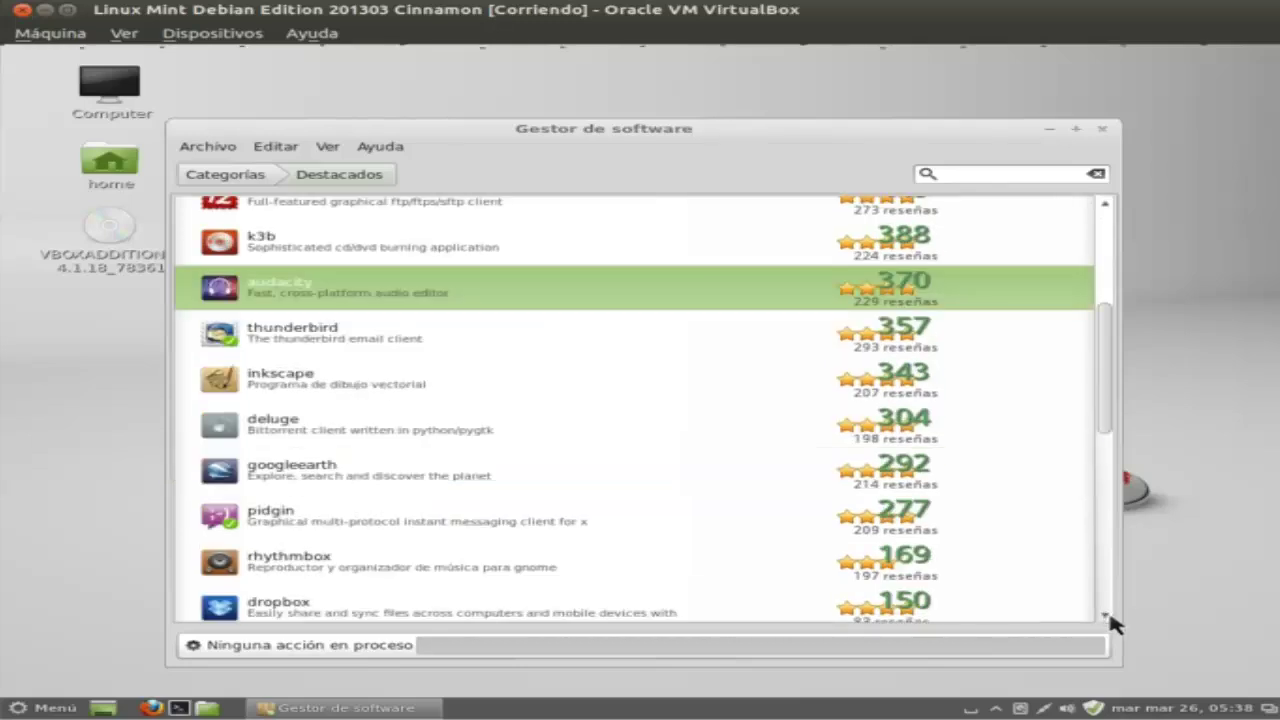
left_click(1106, 615)
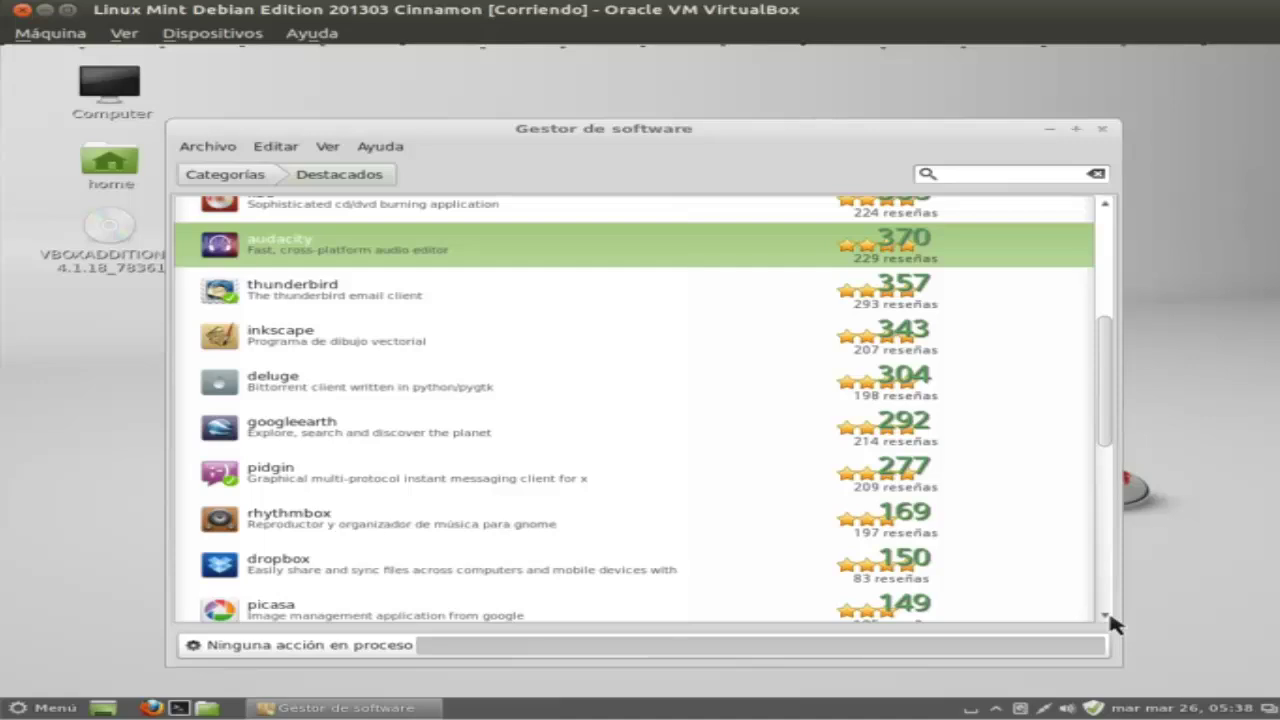
left_click(1108, 615)
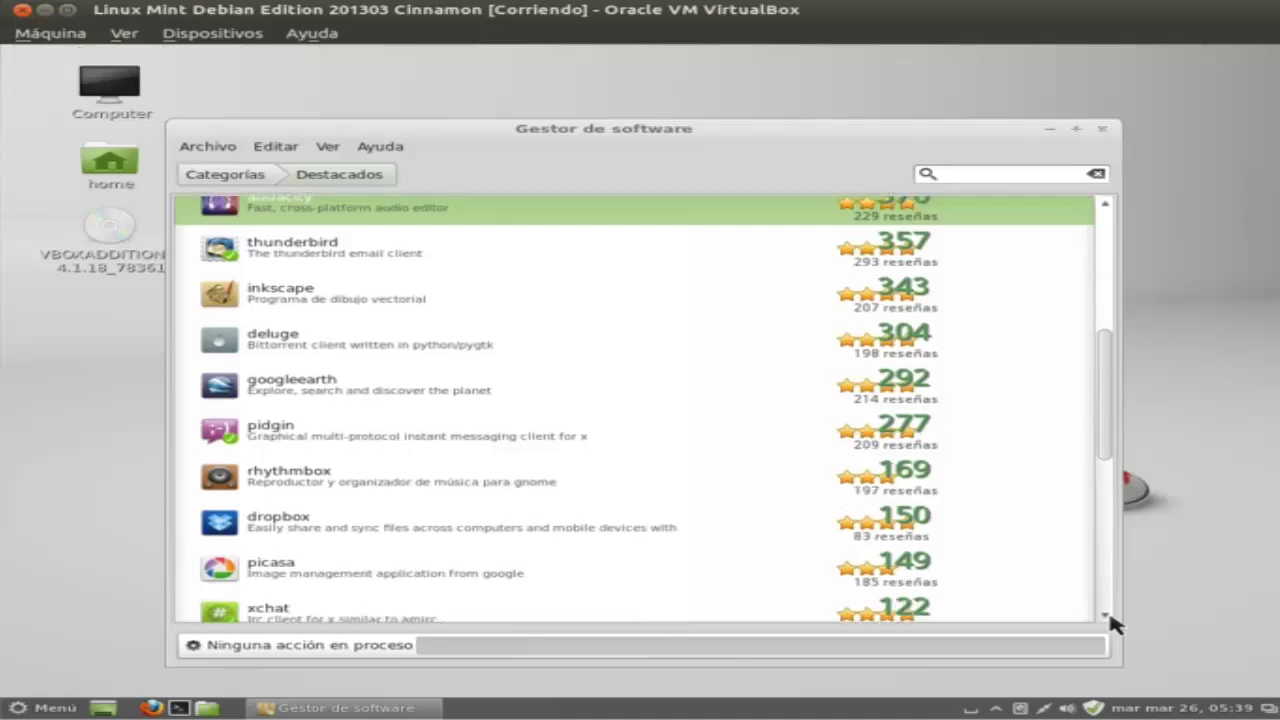
scroll(1110, 615, "down", 6)
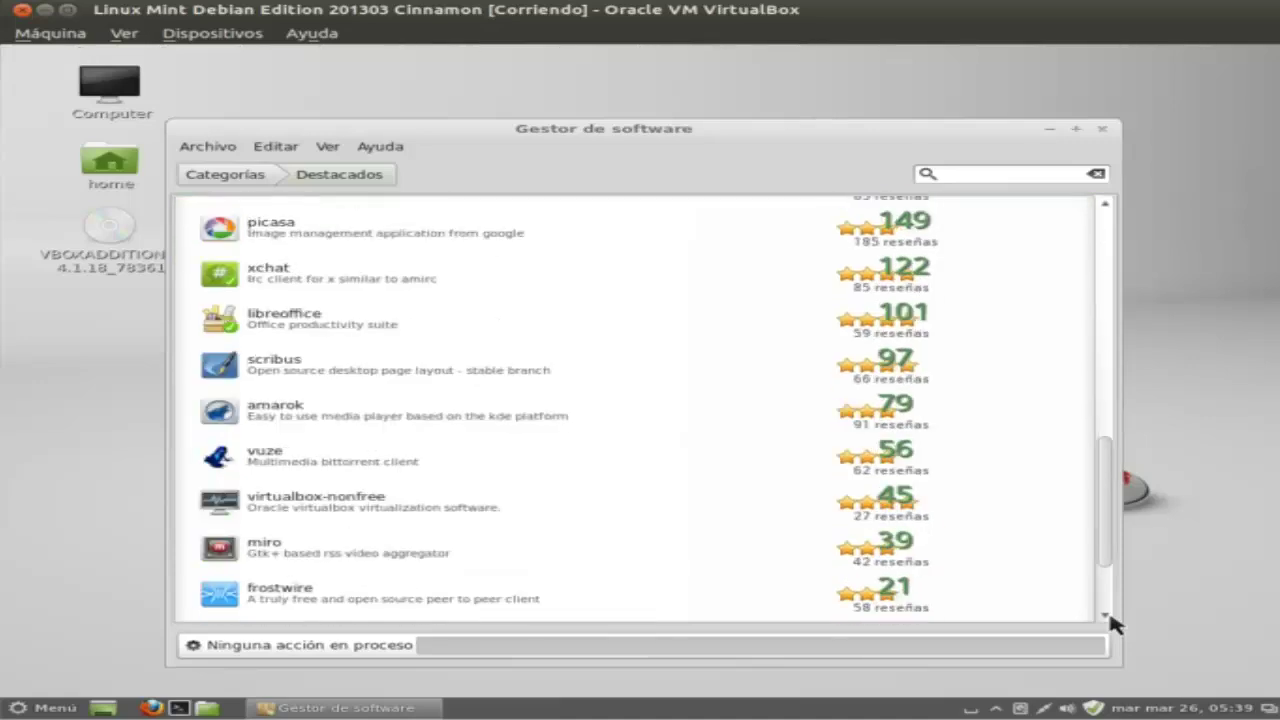
left_click(1106, 615)
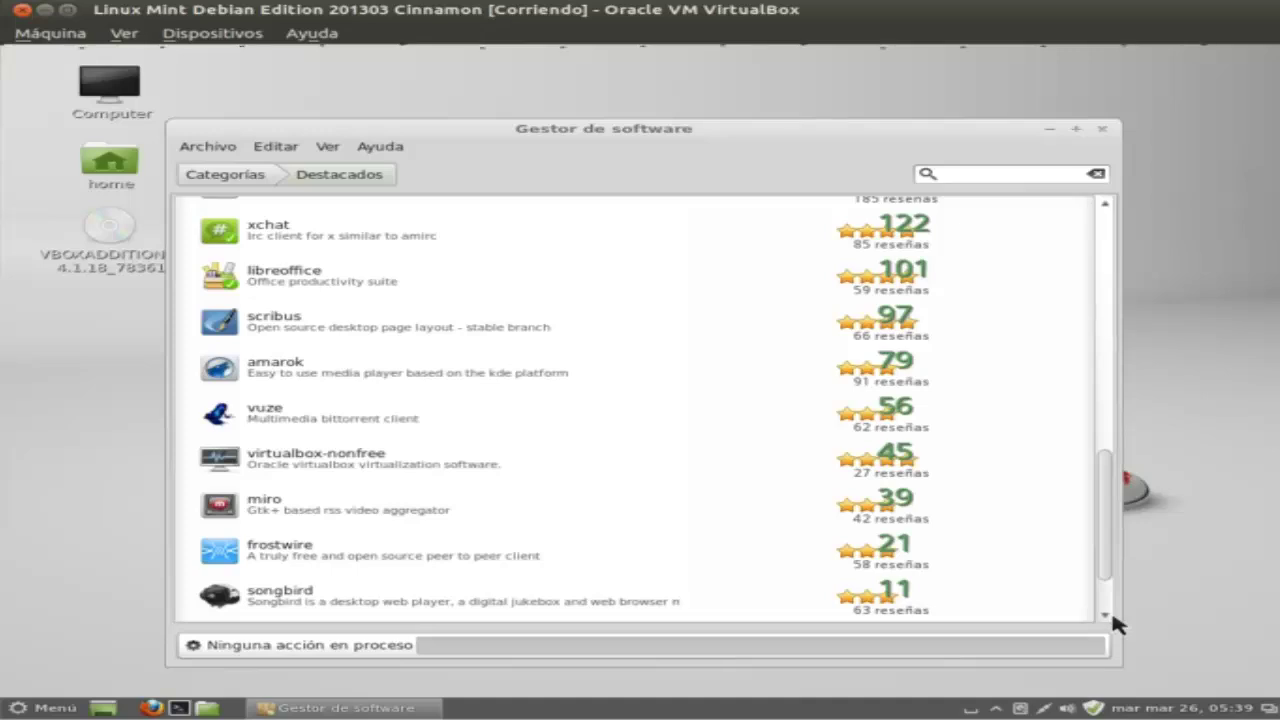
left_click(1106, 615)
left_click(1106, 615)
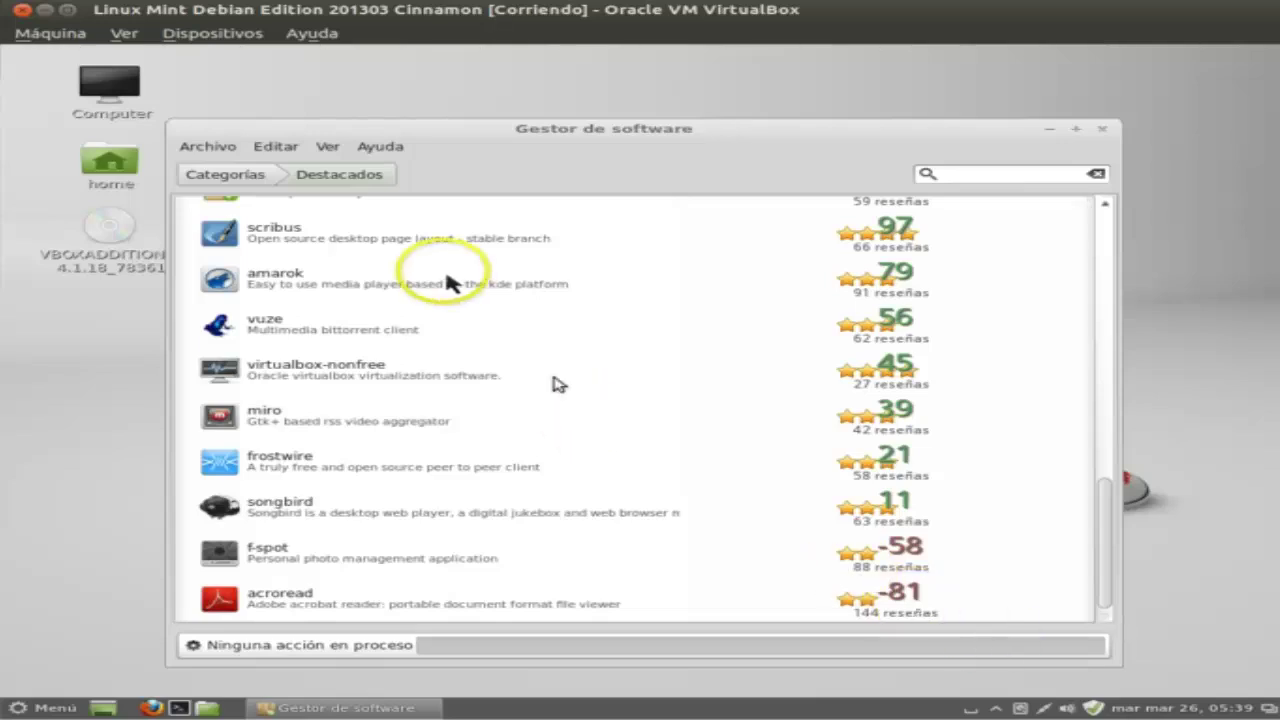
Return to the category overview and open the vlc package details from Todos los paquetes.
left_click(256, 180)
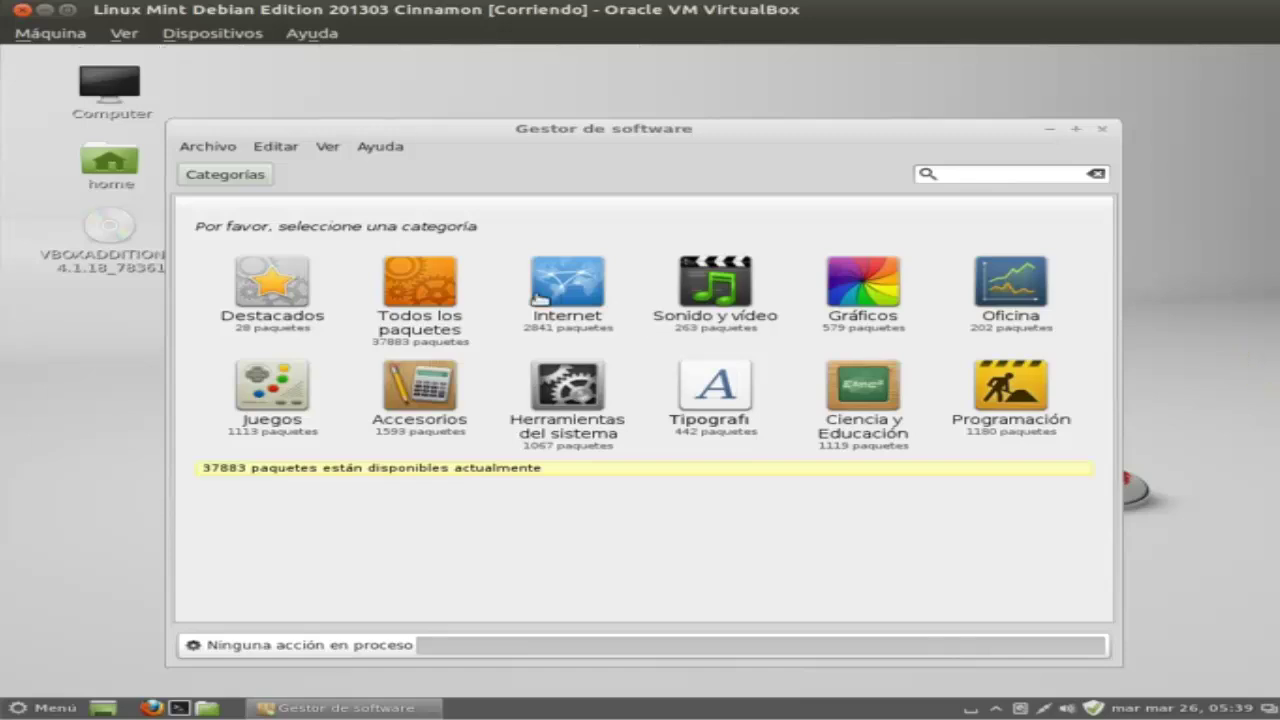
left_click(474, 300)
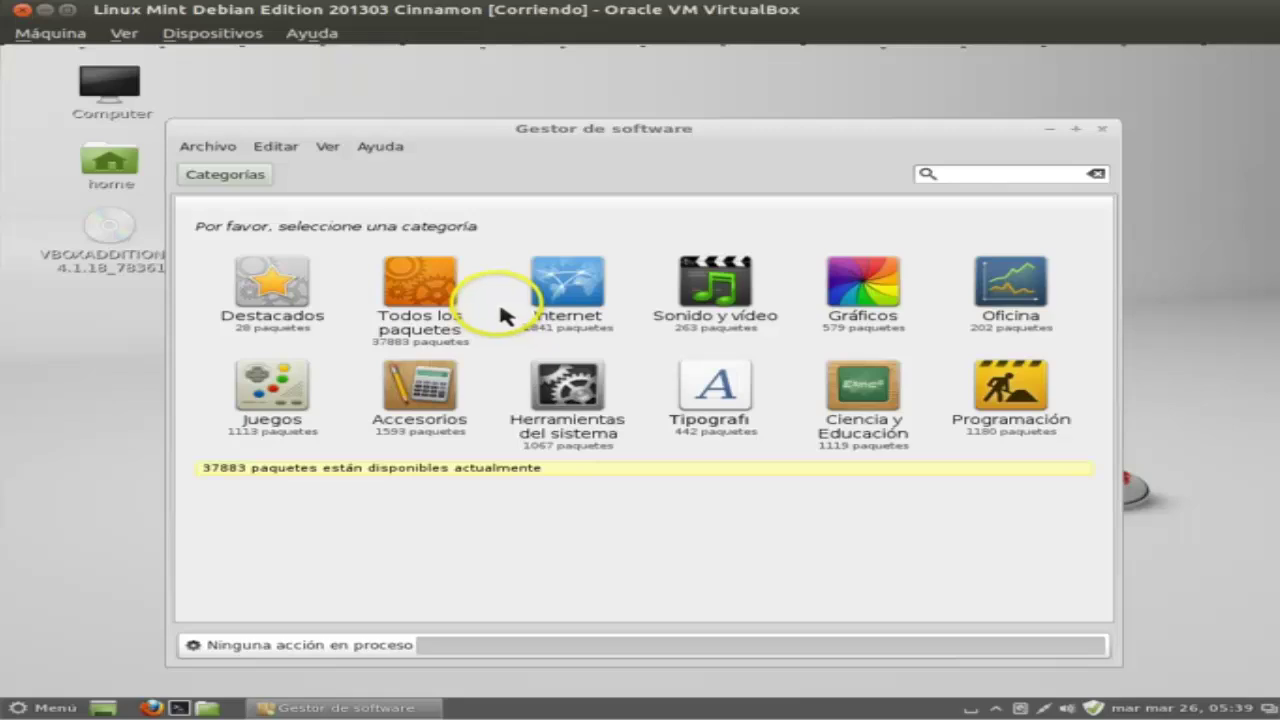
left_click(436, 290)
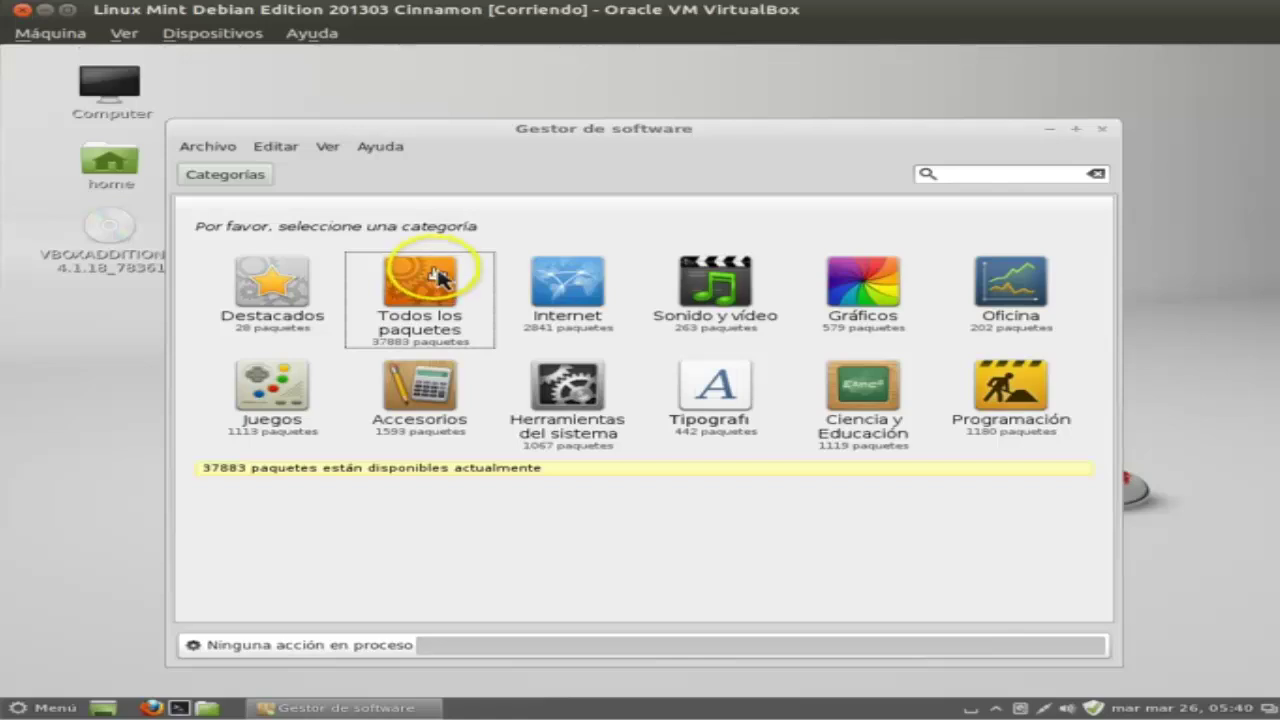
left_click(427, 288)
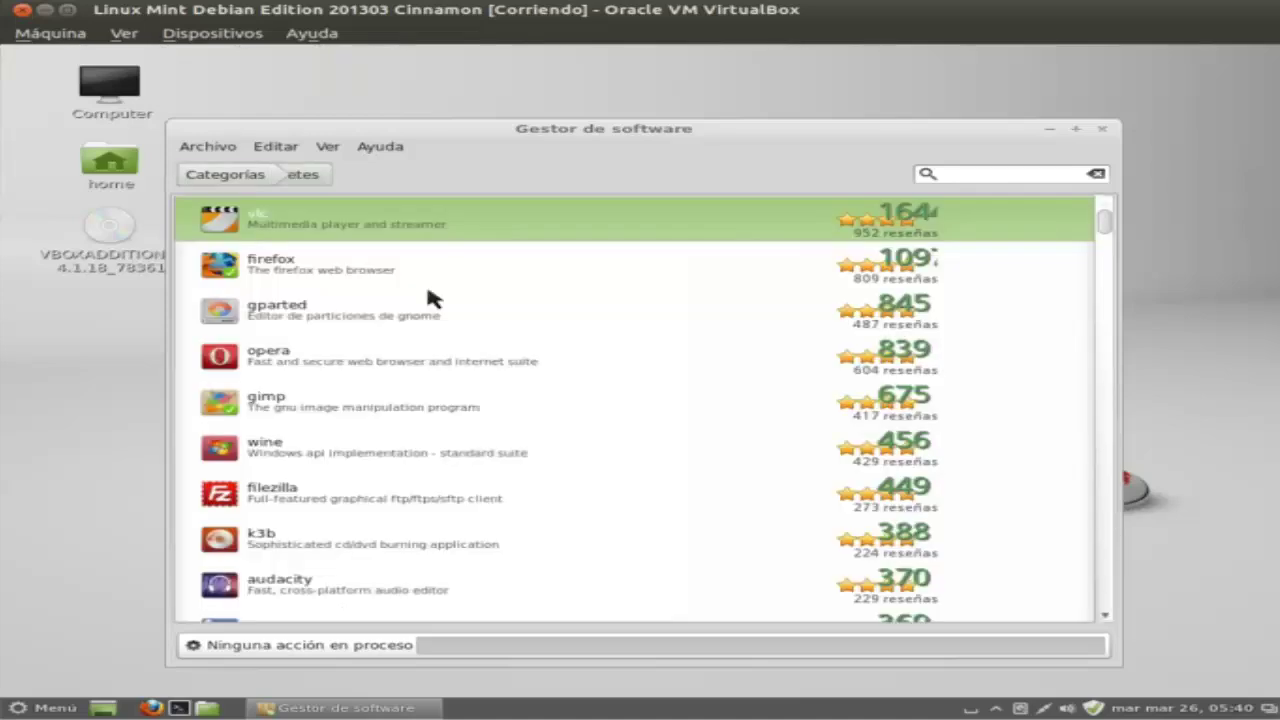
left_click(425, 240)
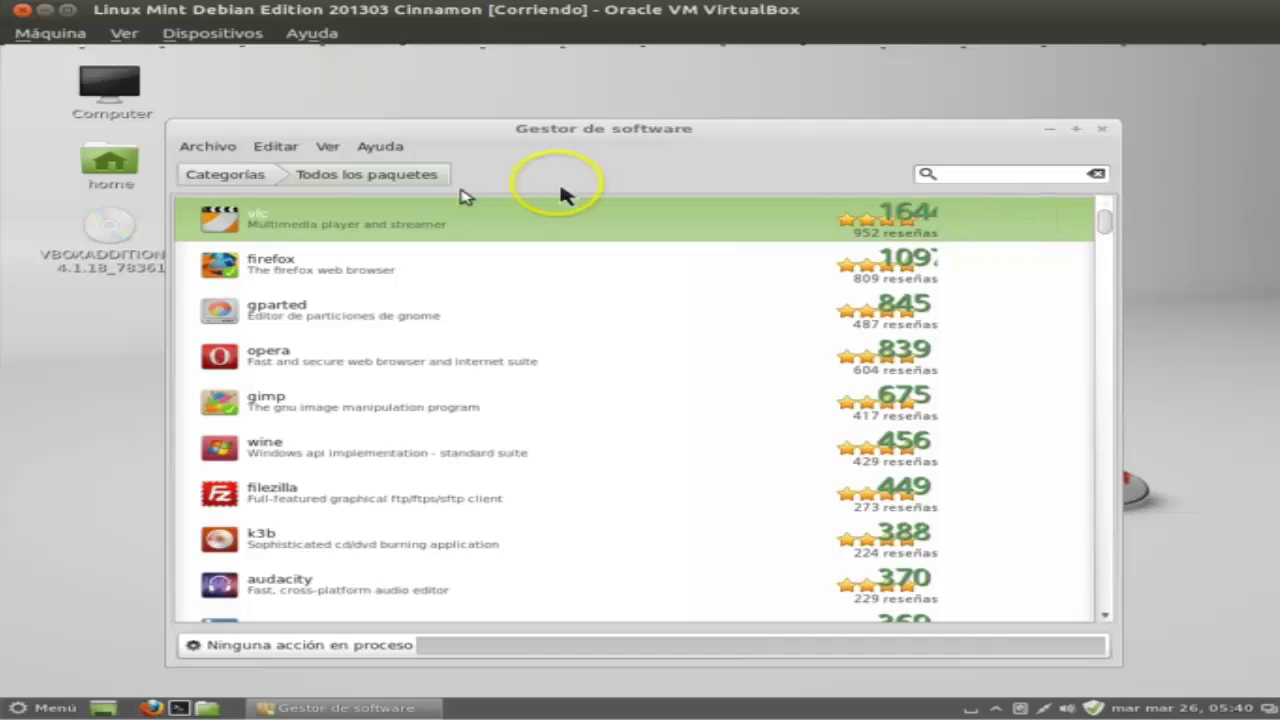
double_click(238, 228)
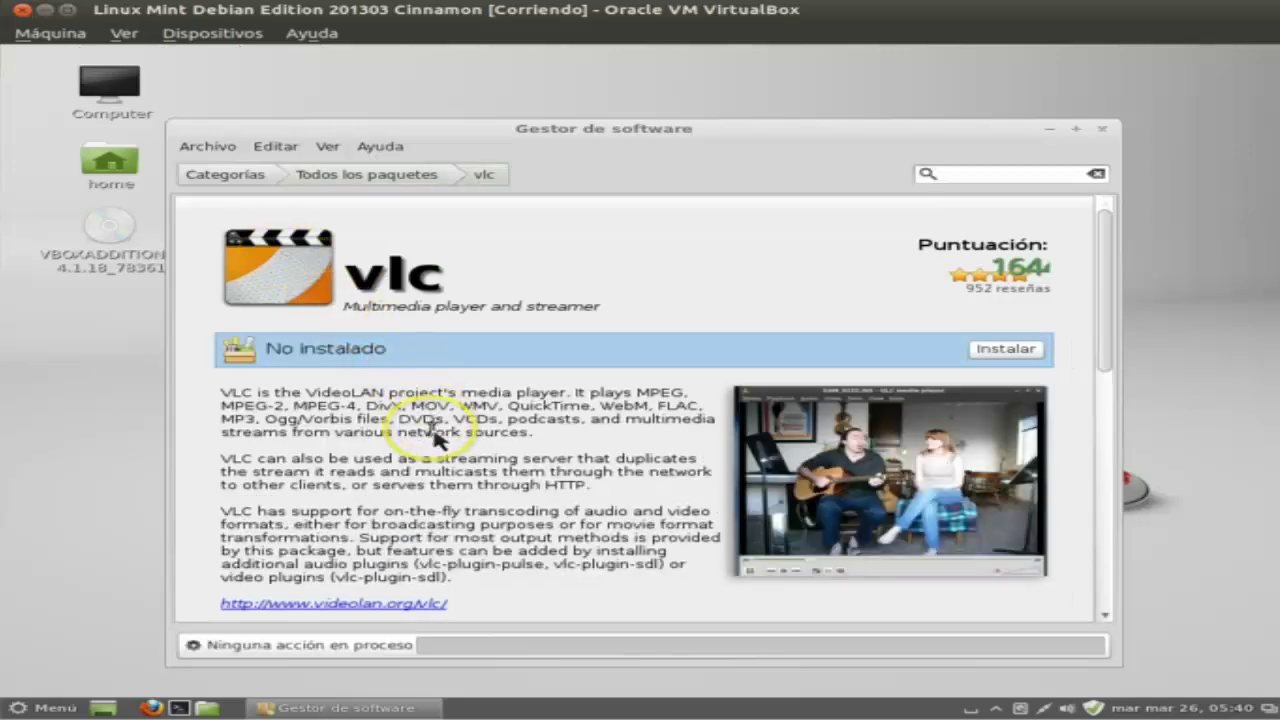
Install the vlc package from its details page in the software manager.
left_click(996, 364)
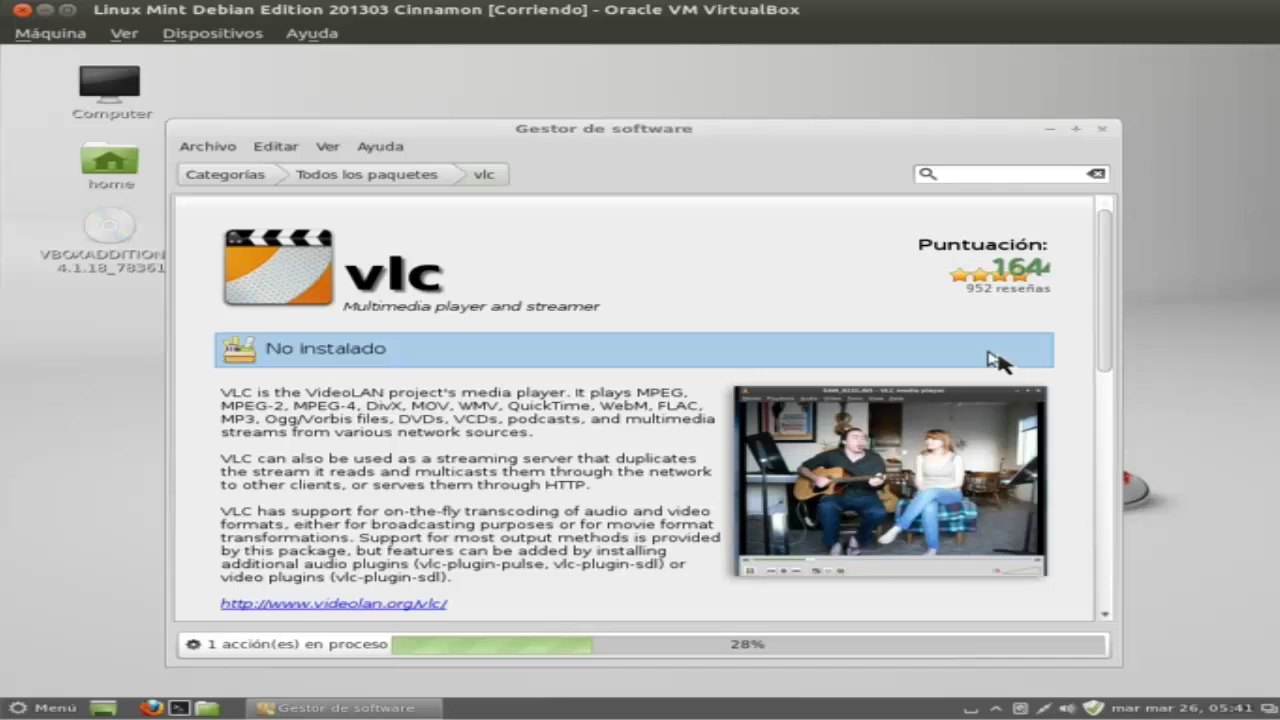
left_click(948, 424)
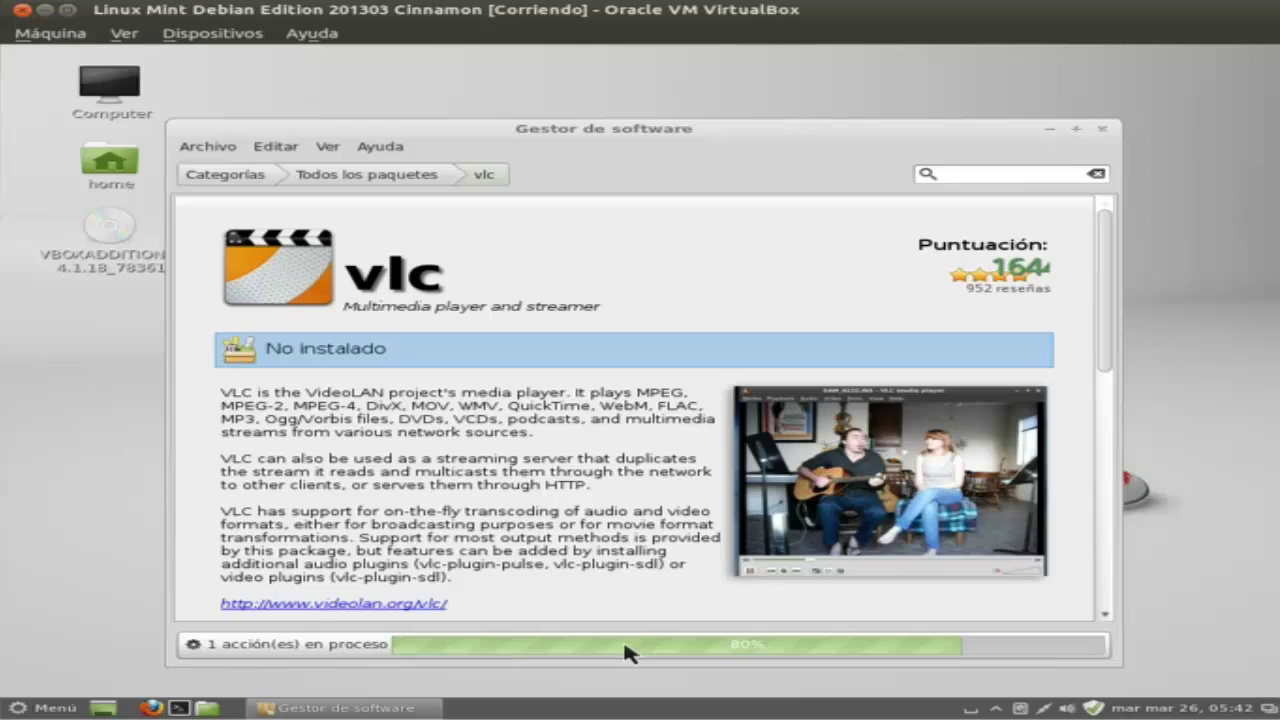
left_click(625, 654)
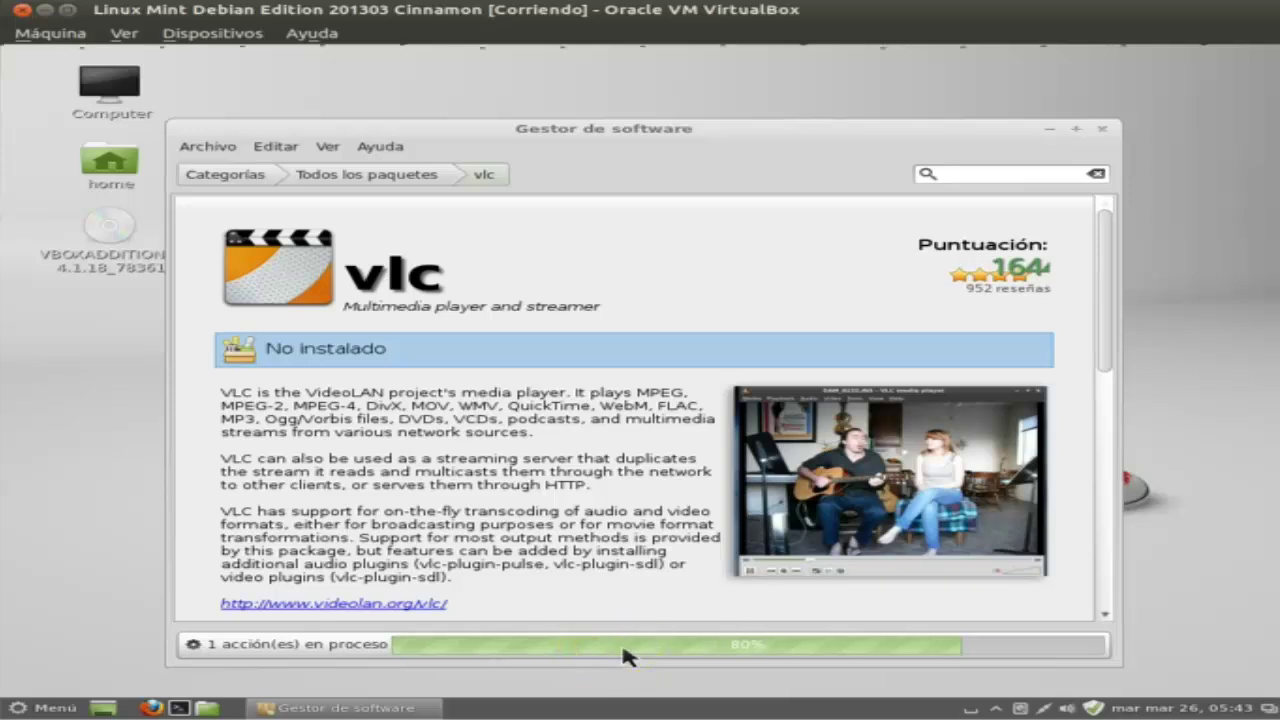
left_click(636, 664)
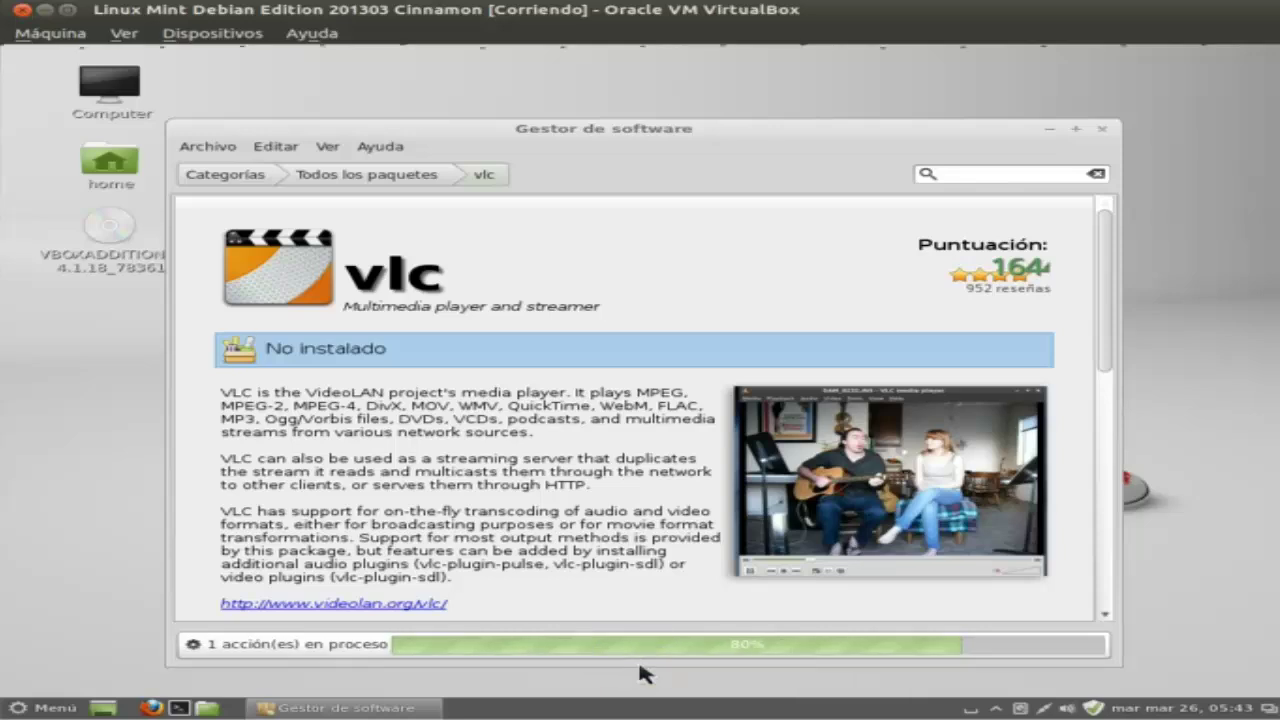
left_click(622, 634)
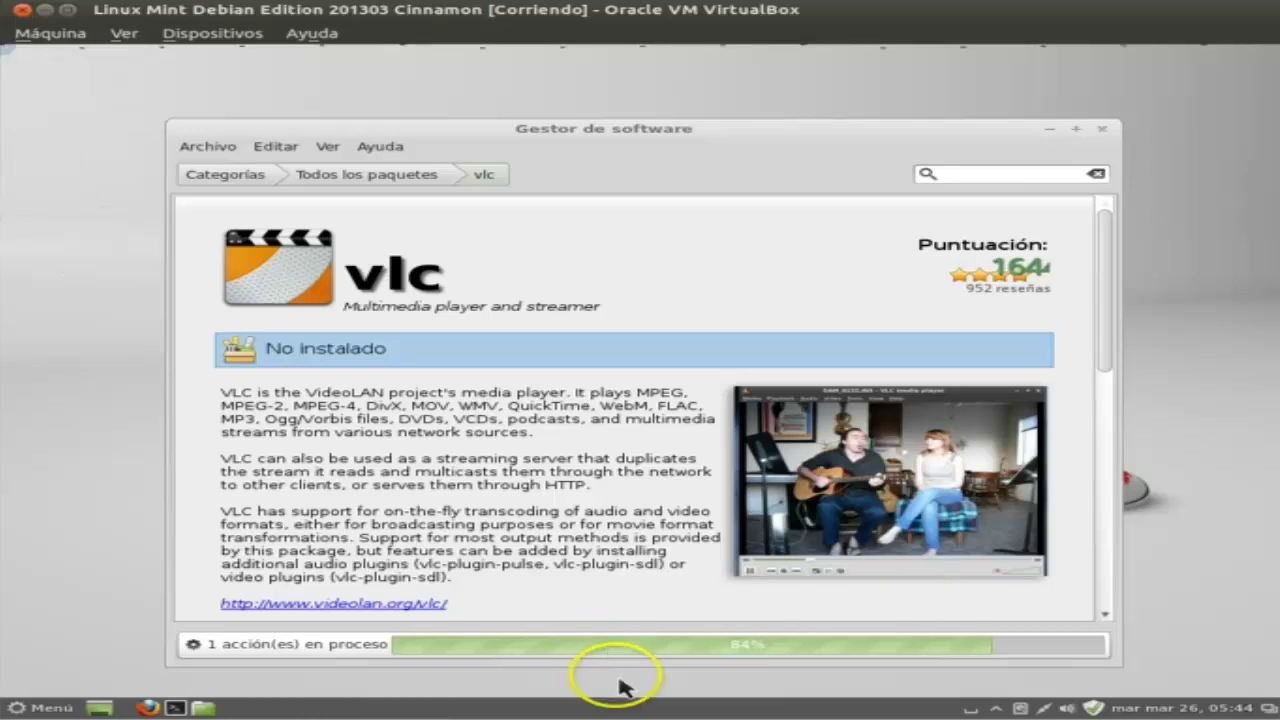
View the workspace overview with Escritorio 1 and Escritorio 2, and return to the software manager.
key("ctrl+alt+Up")
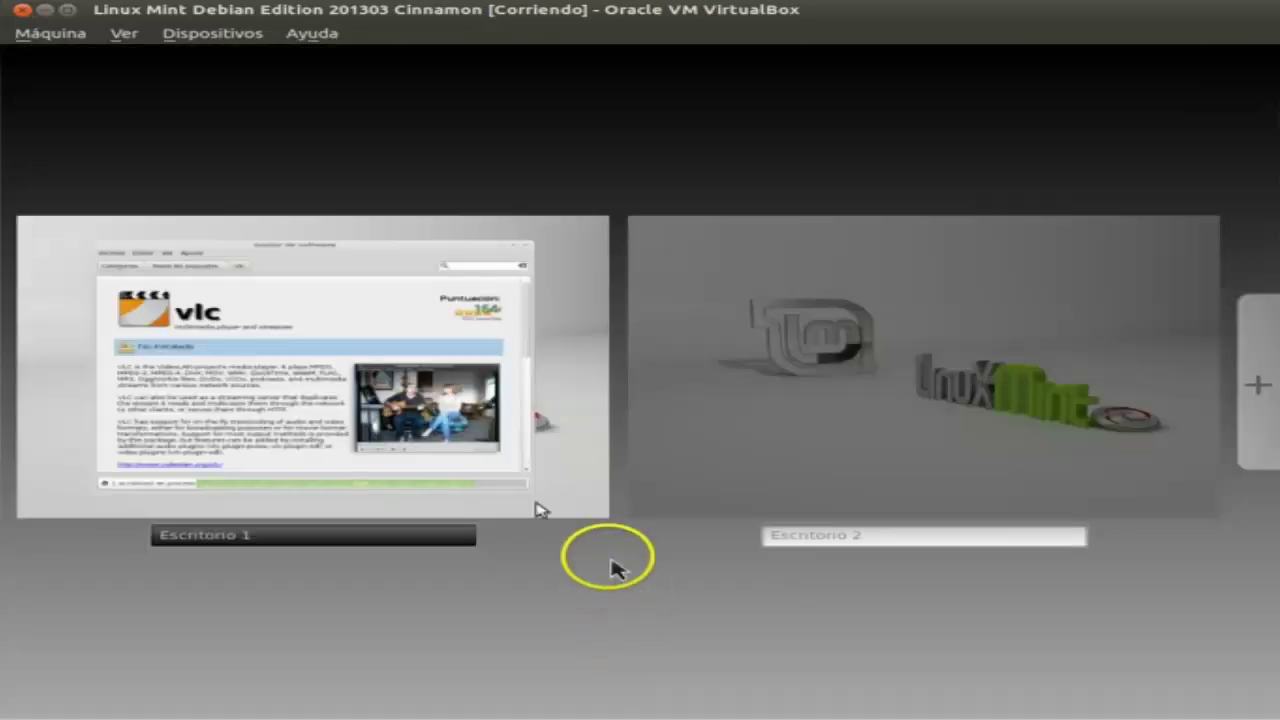
mouse_move(537, 510)
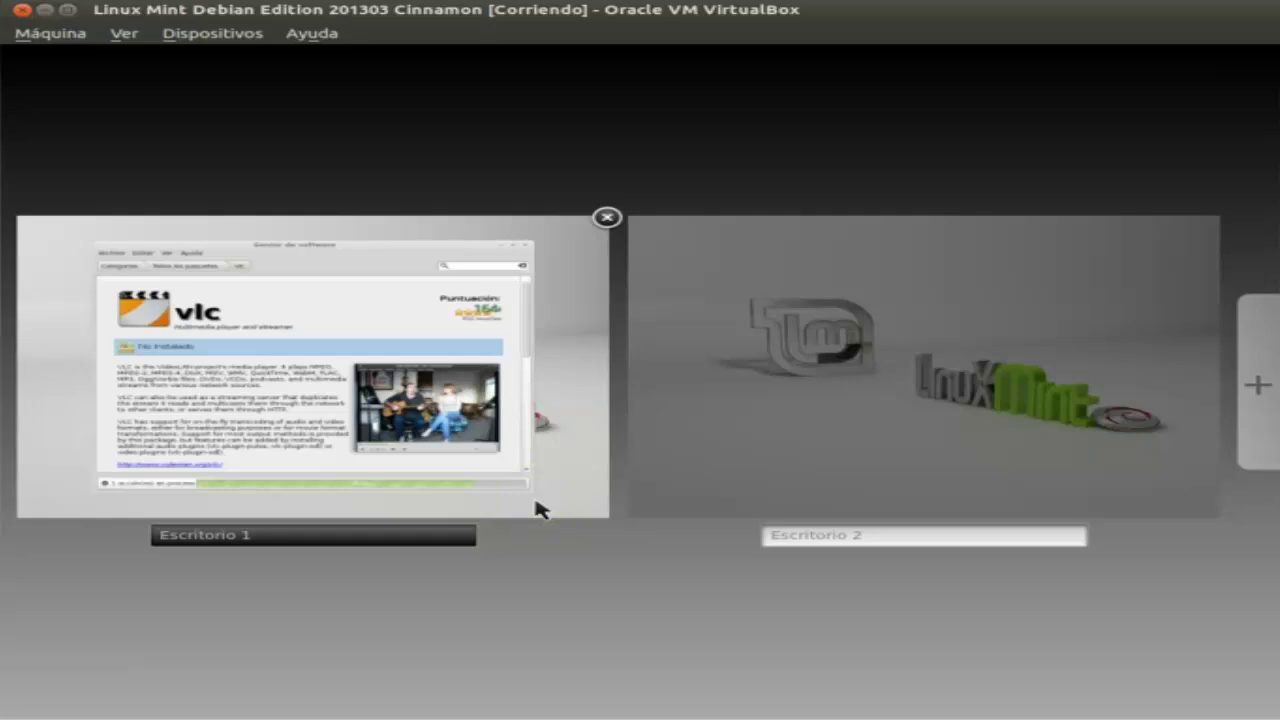
left_click(551, 628)
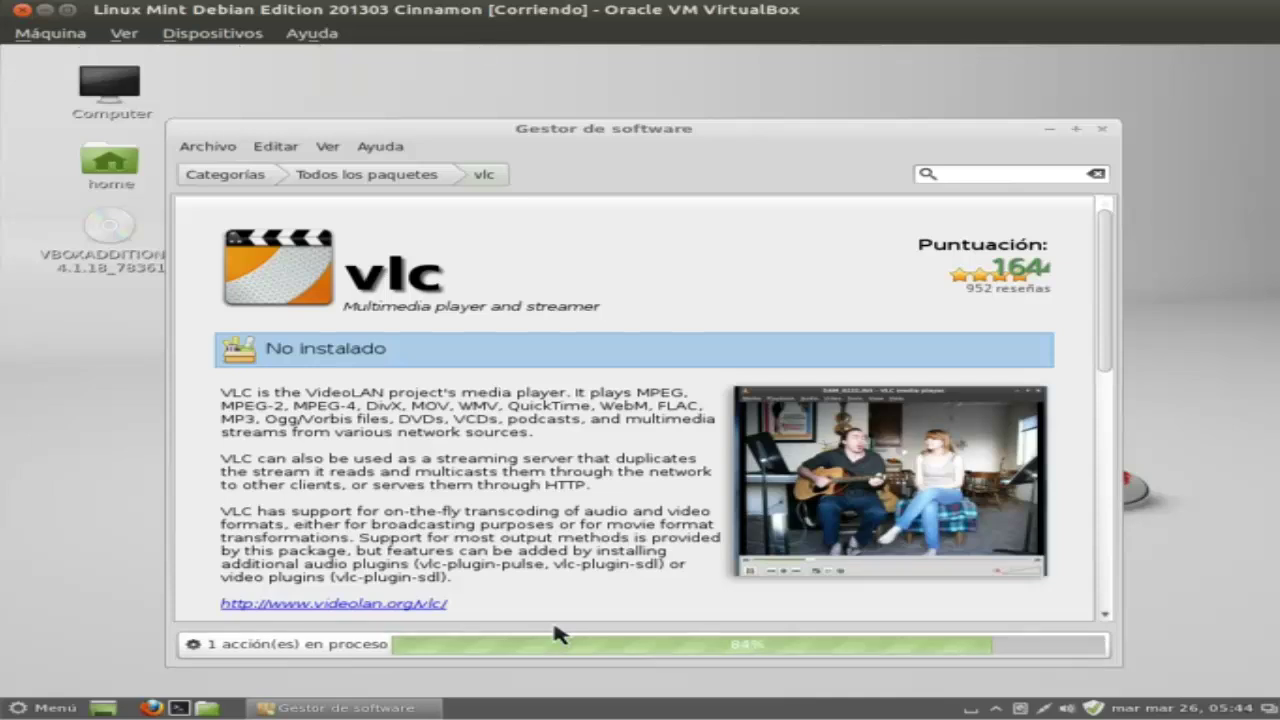
Wait for the vlc installation to complete and close the software manager.
left_click(548, 652)
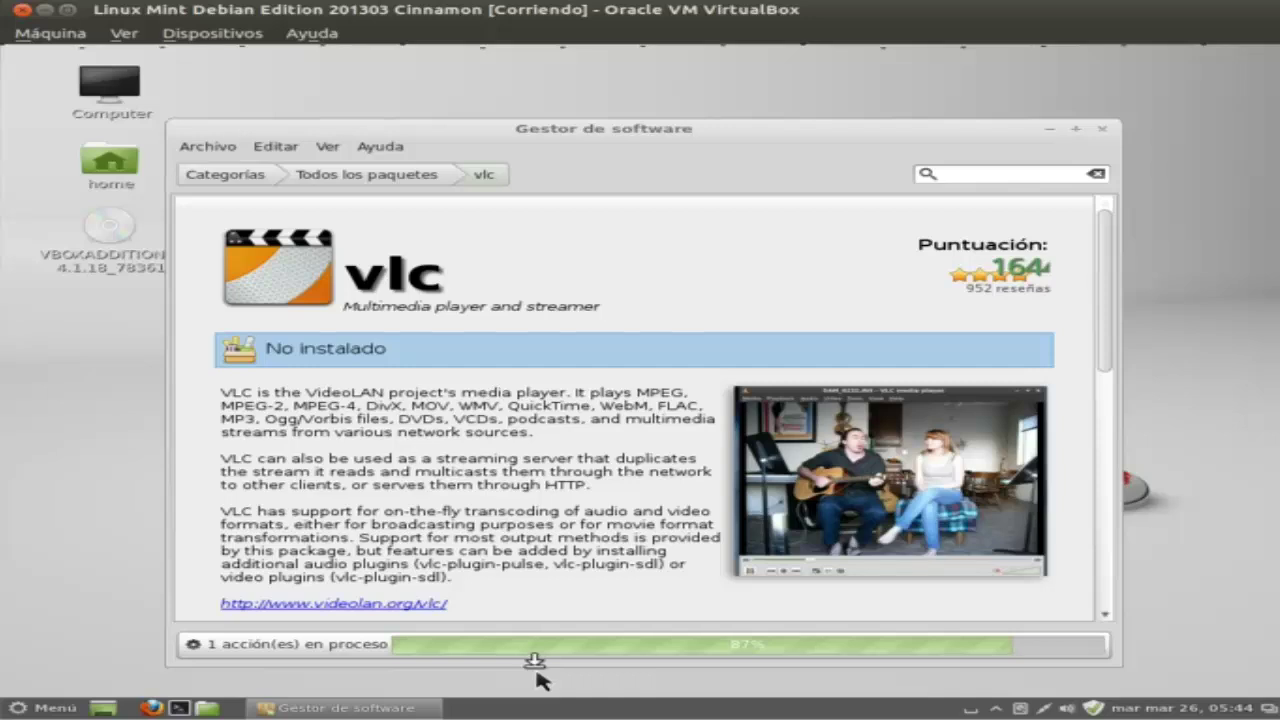
left_click(542, 683)
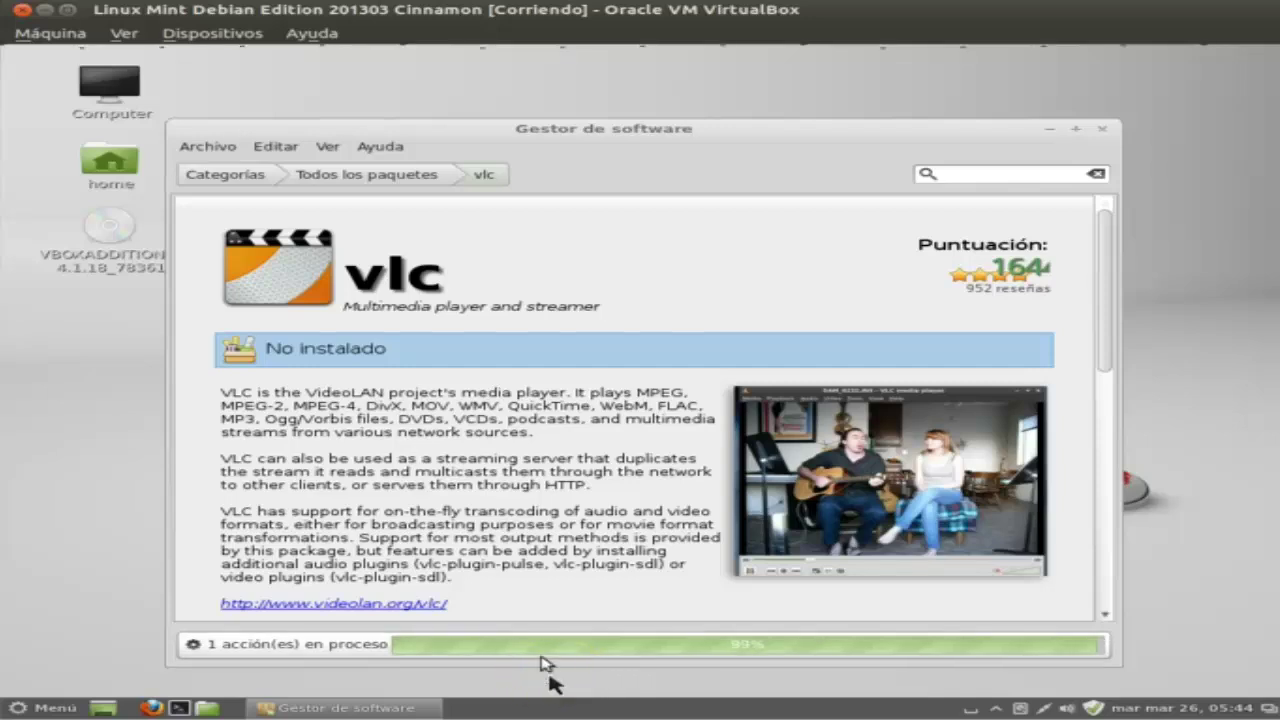
left_click(542, 661)
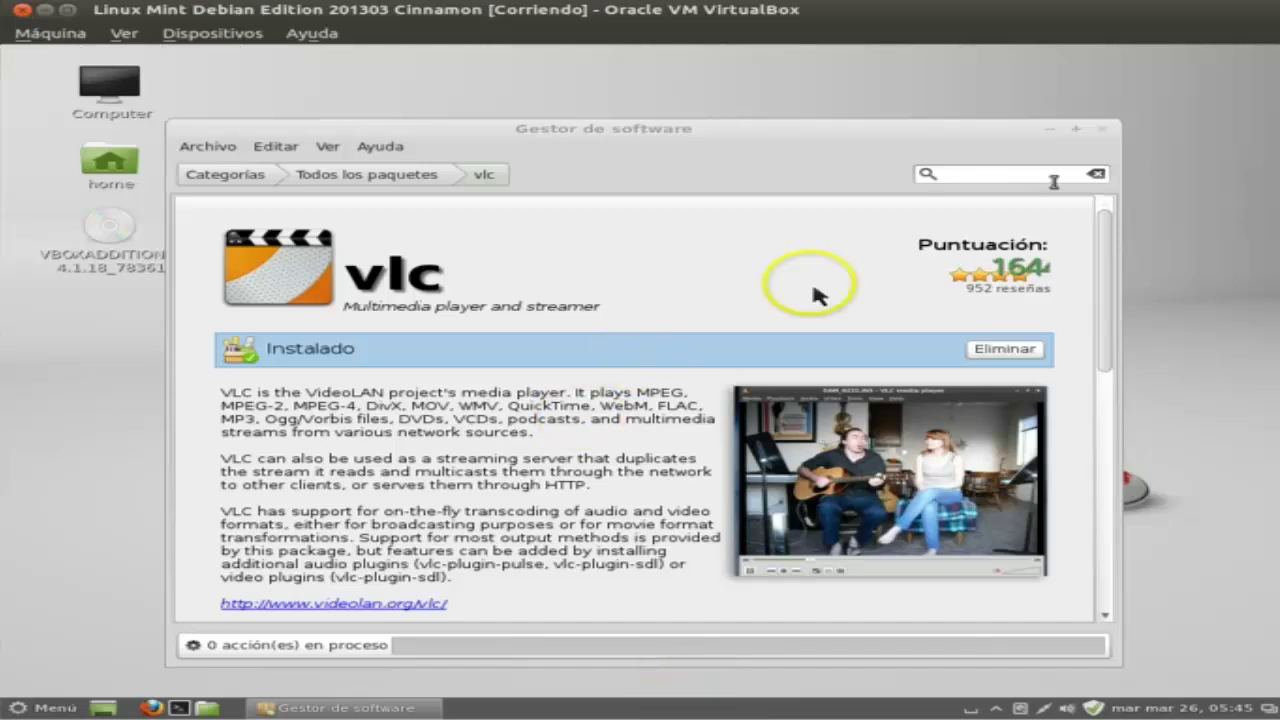
left_click(1104, 132)
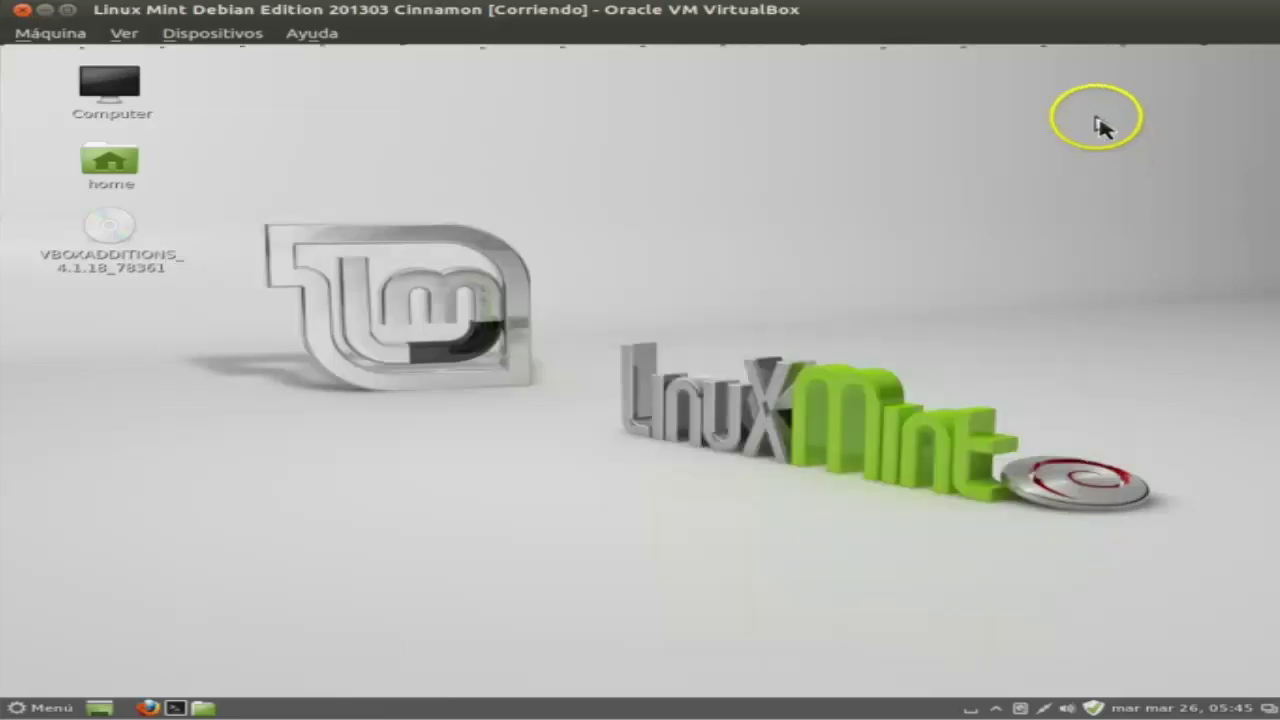
Look for Reproductor multimedia VLC in the Sonido y vídeo category of the application menu, and close the menu.
left_click(8, 707)
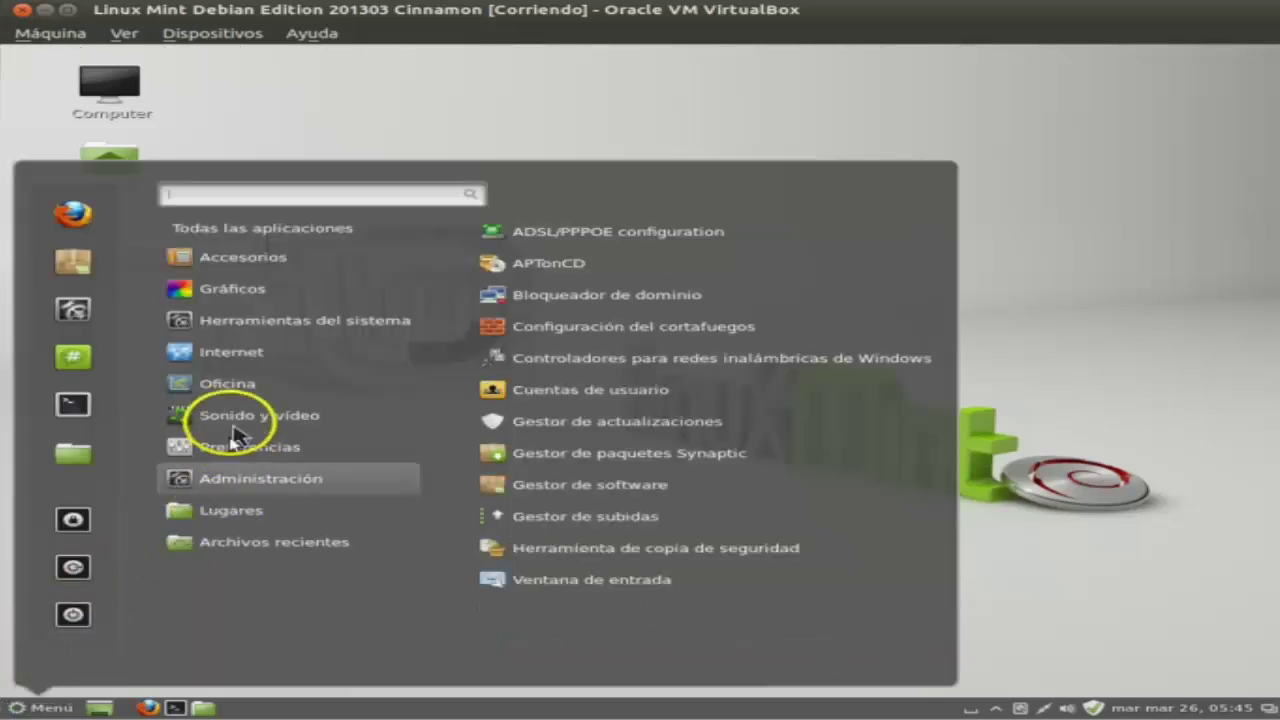
mouse_move(236, 427)
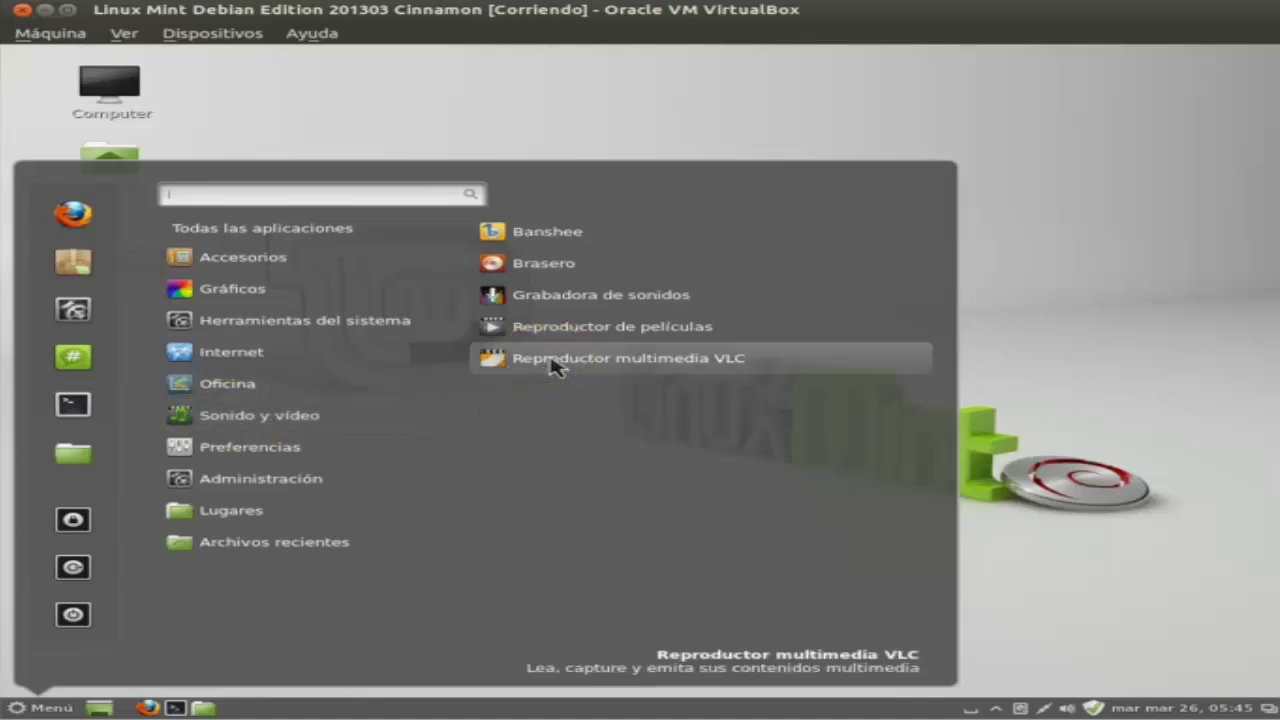
left_click_drag(553, 366, 1128, 610)
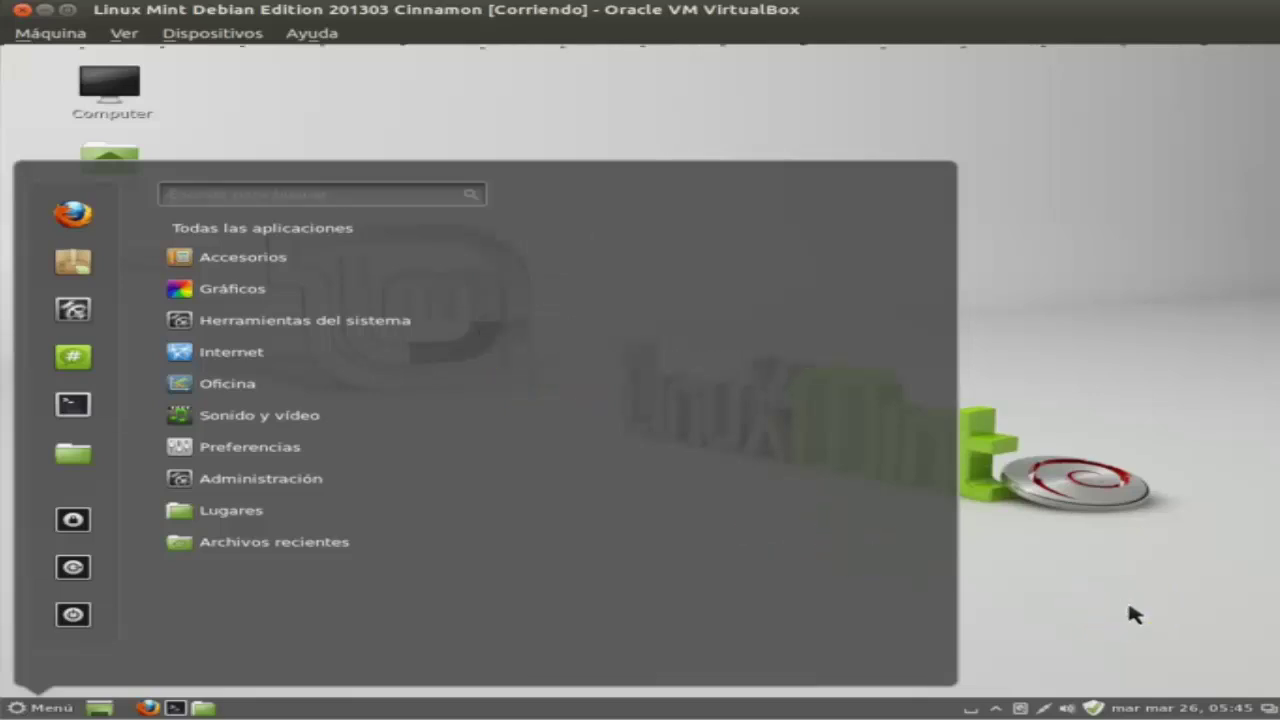
Try to open the Computer location from its desktop icon.
left_click(330, 380)
left_click_drag(330, 380, 165, 175)
left_click(118, 88)
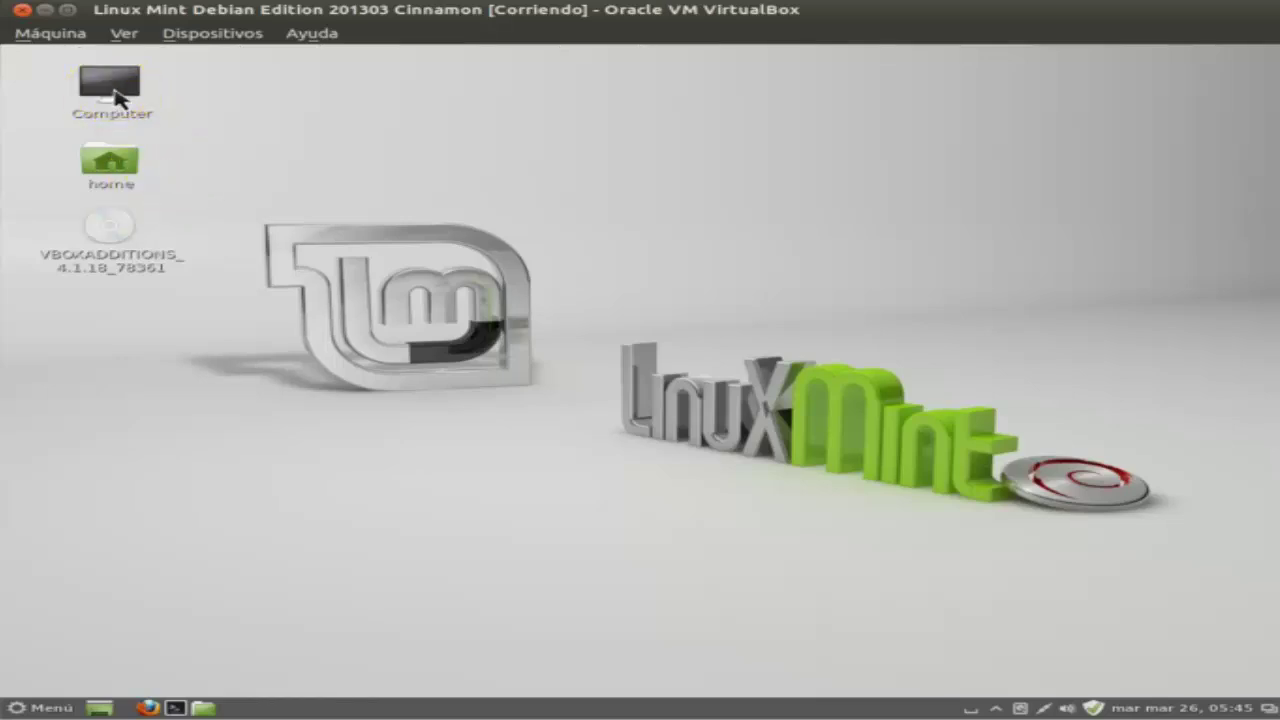
left_click(112, 90)
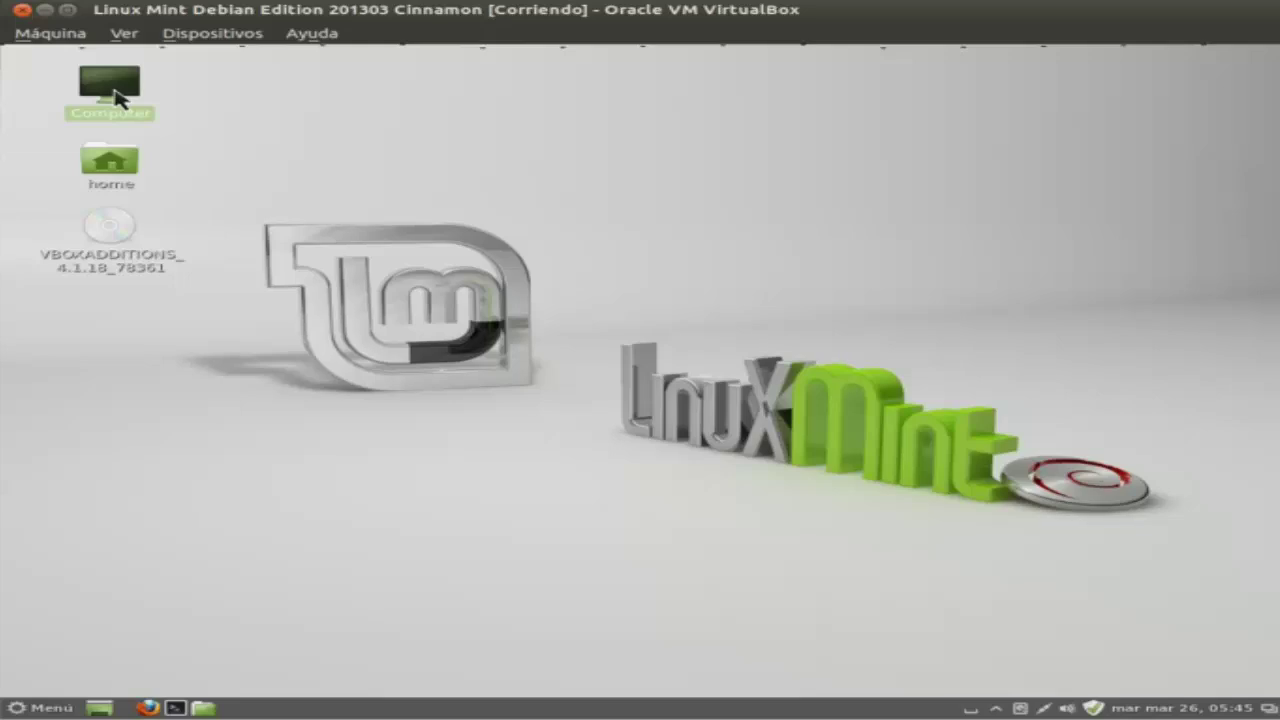
double_click(113, 92)
double_click(97, 88)
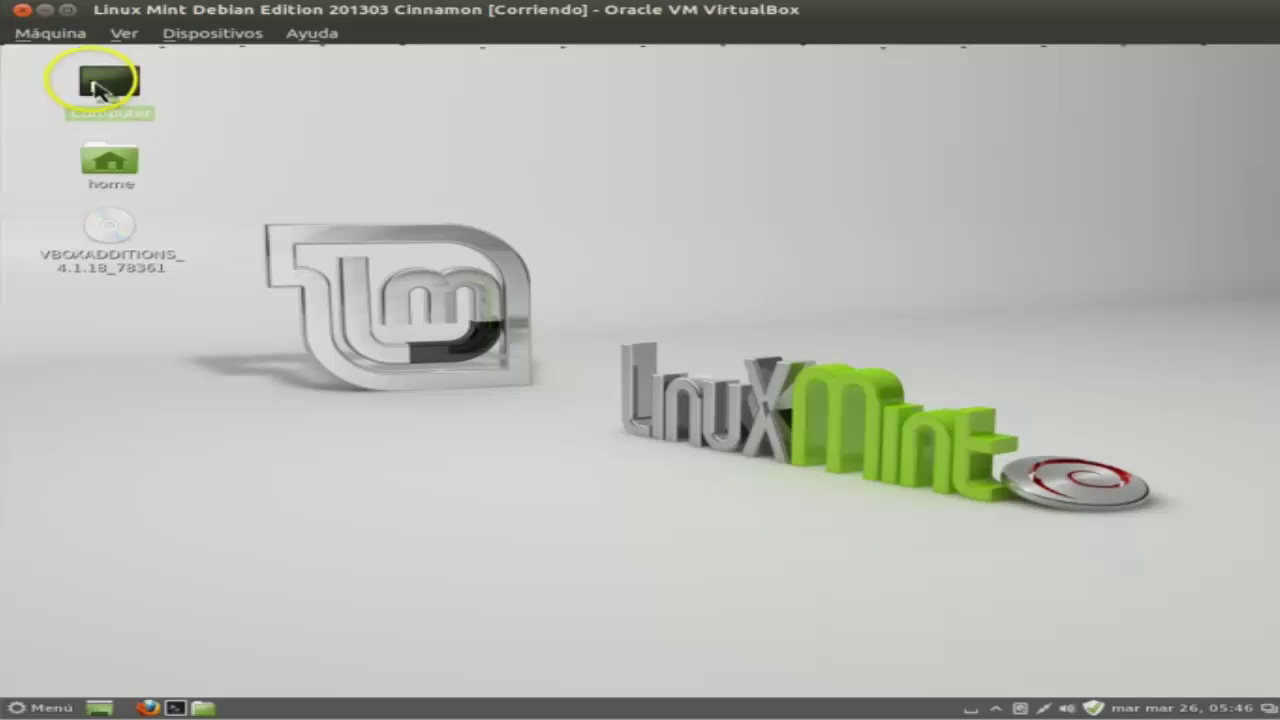
double_click(104, 92)
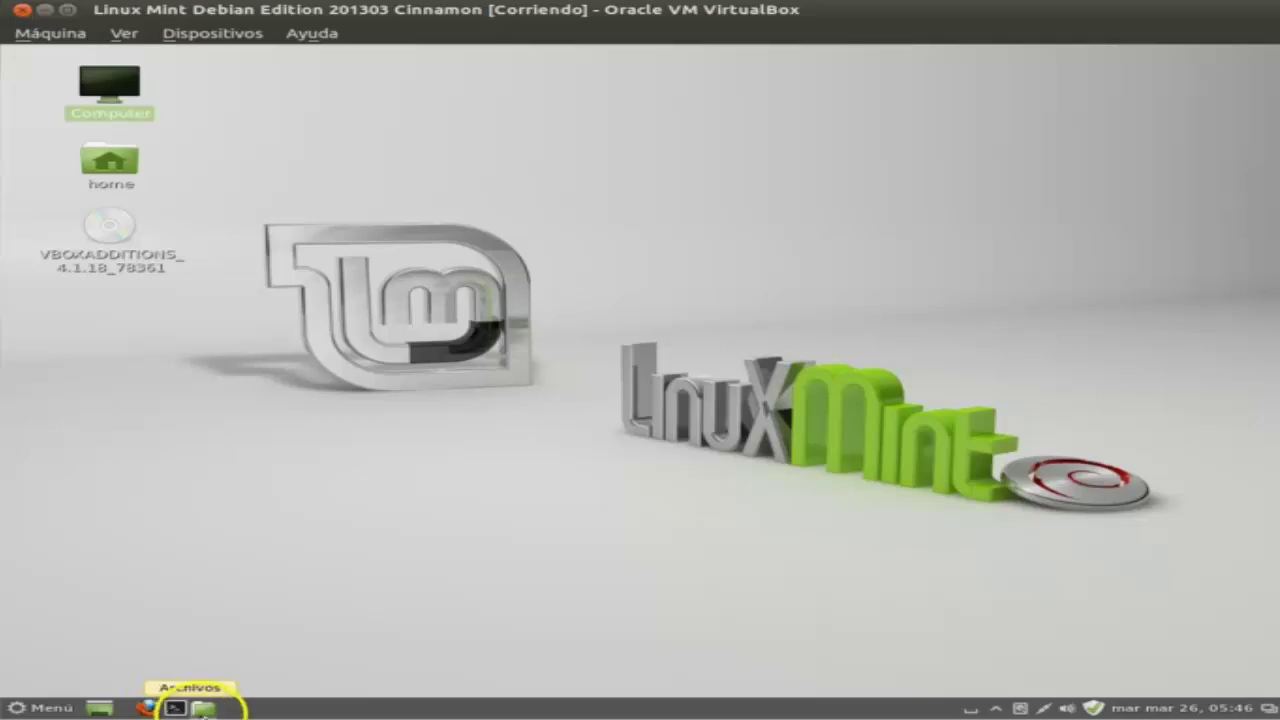
right_click(150, 108)
left_click(102, 88)
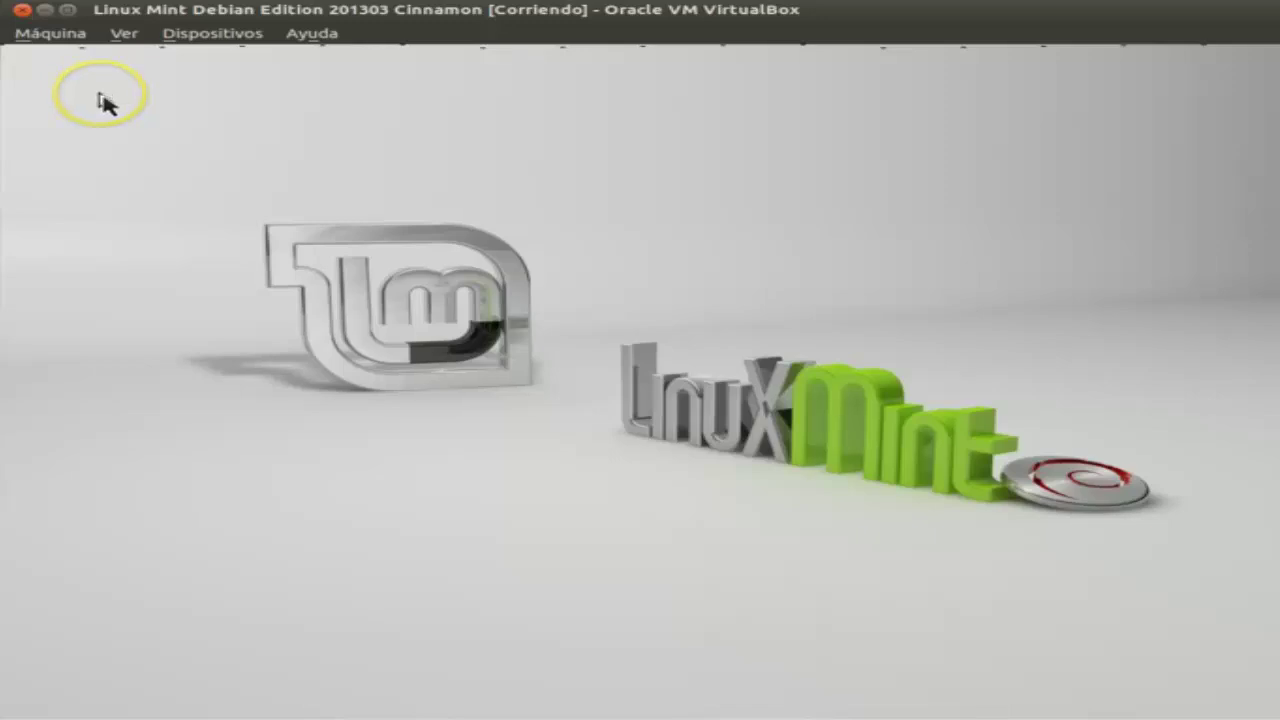
left_click(104, 104)
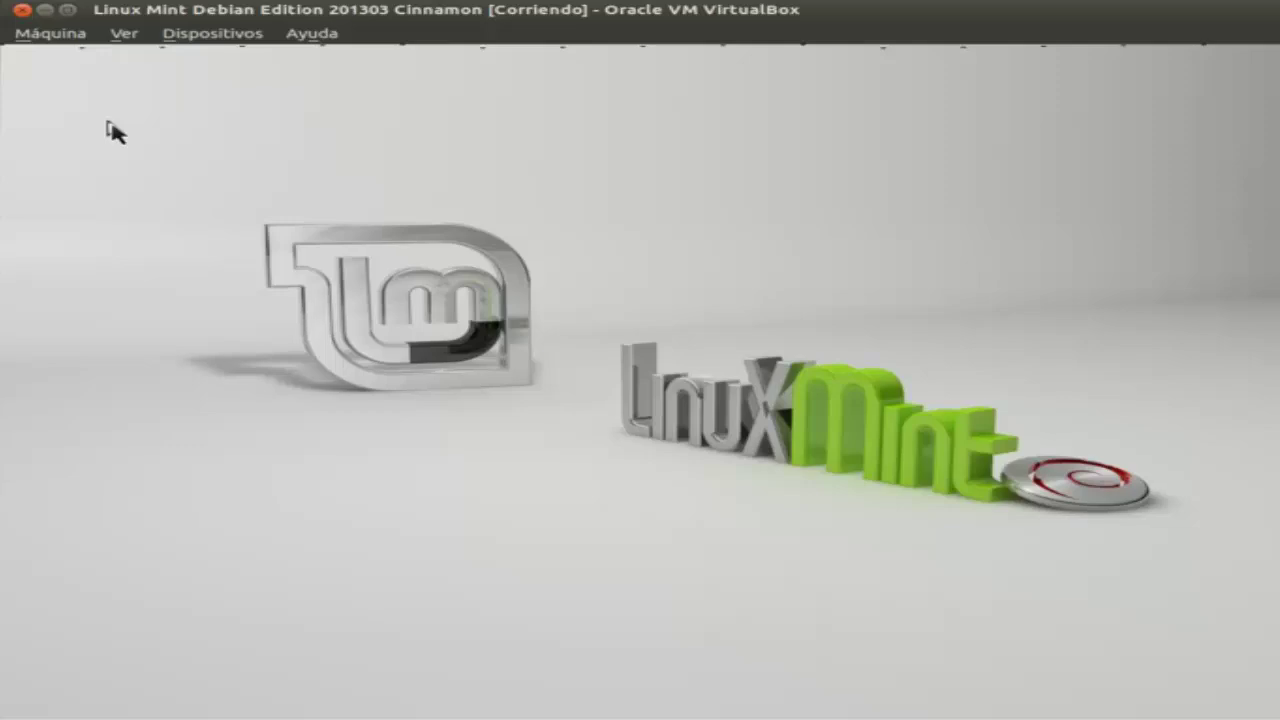
left_click(126, 168)
left_click(224, 268)
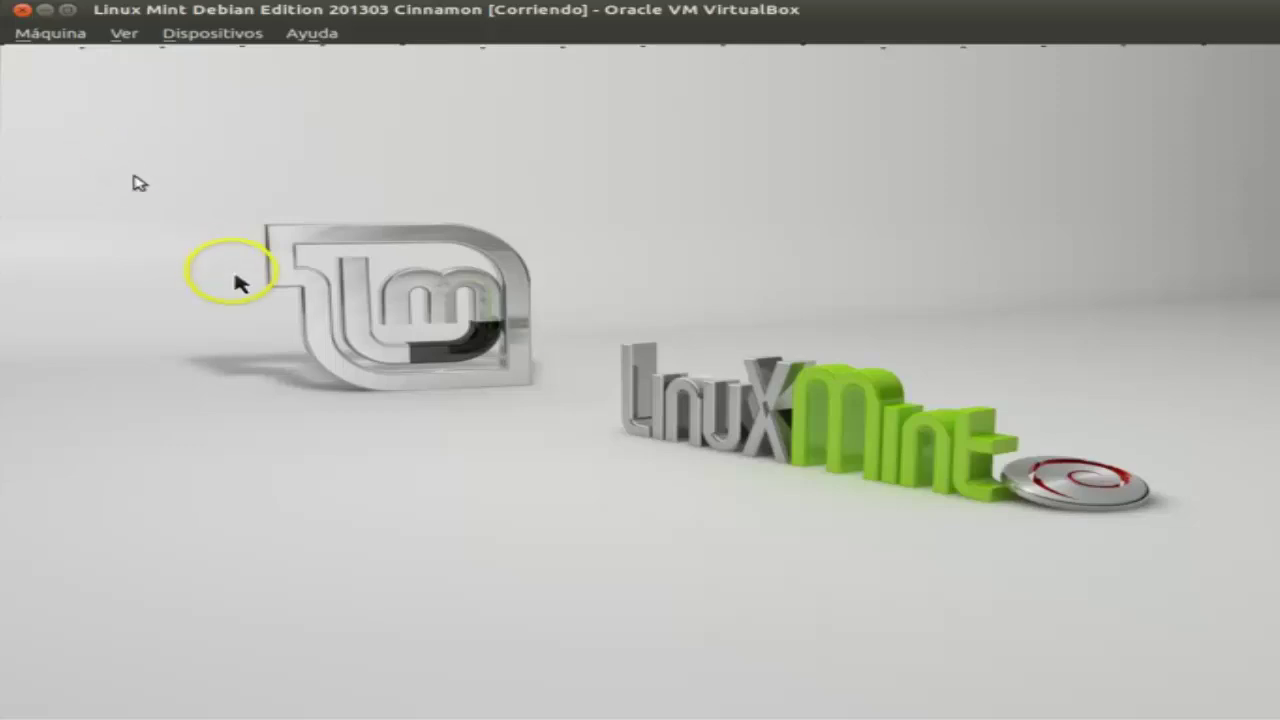
left_click(232, 298)
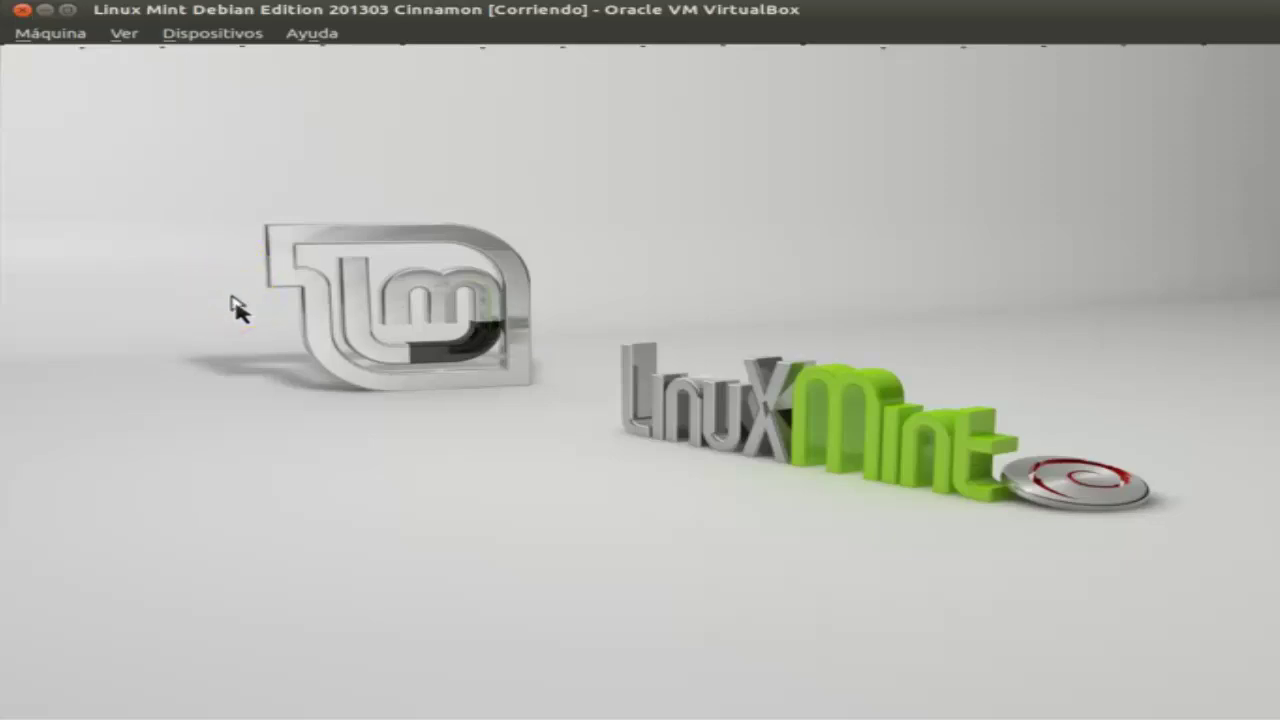
left_click(201, 118)
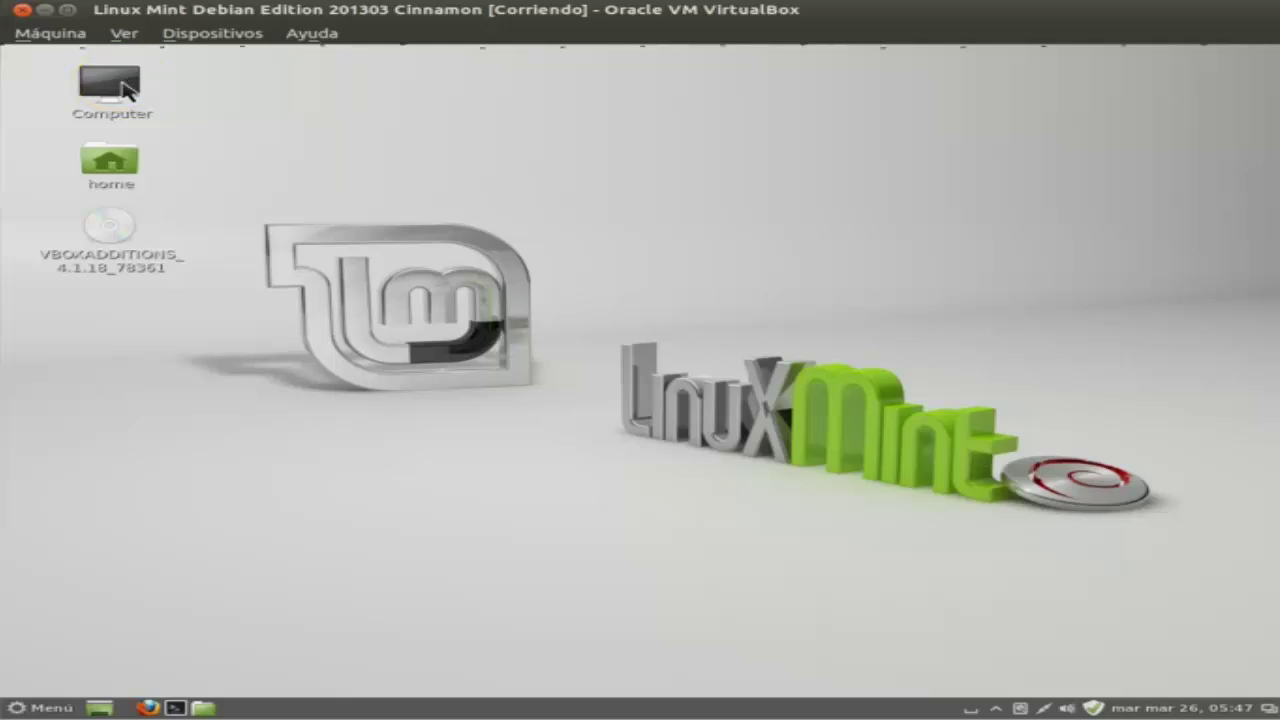
View the drives in the Computer location, selecting Sistema de archivos, and close the file manager window.
right_click(126, 90)
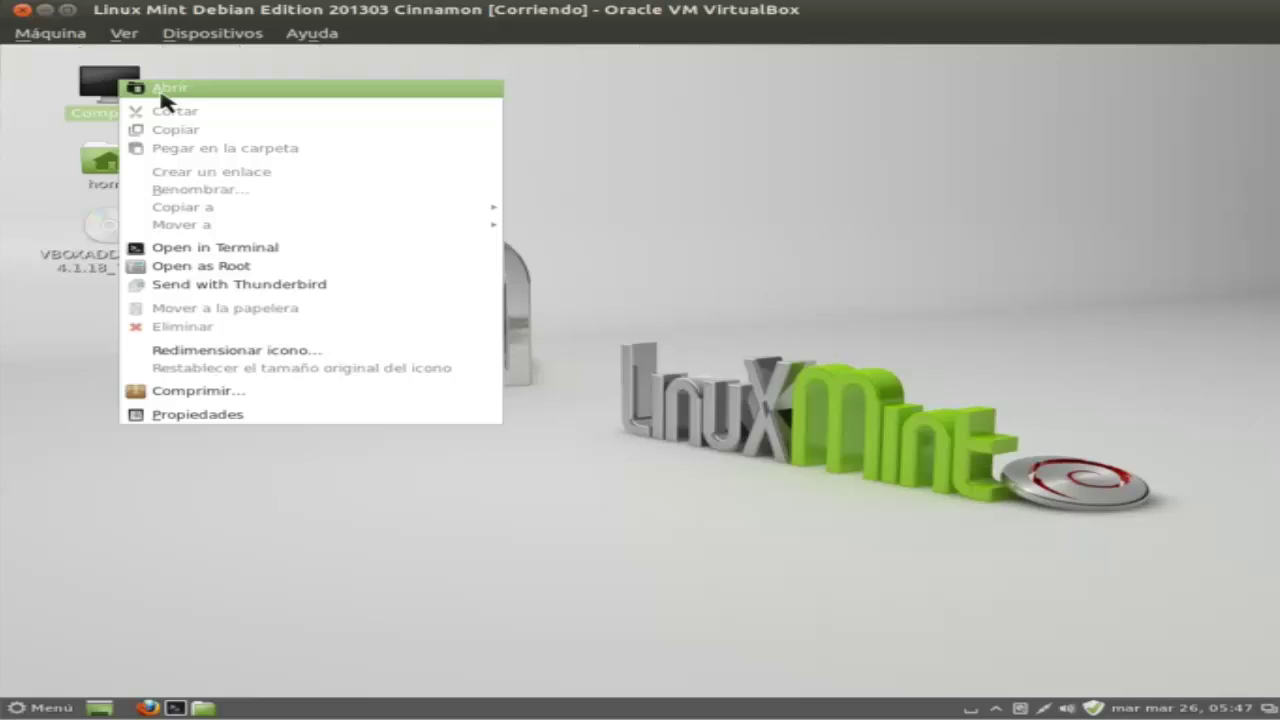
left_click(165, 92)
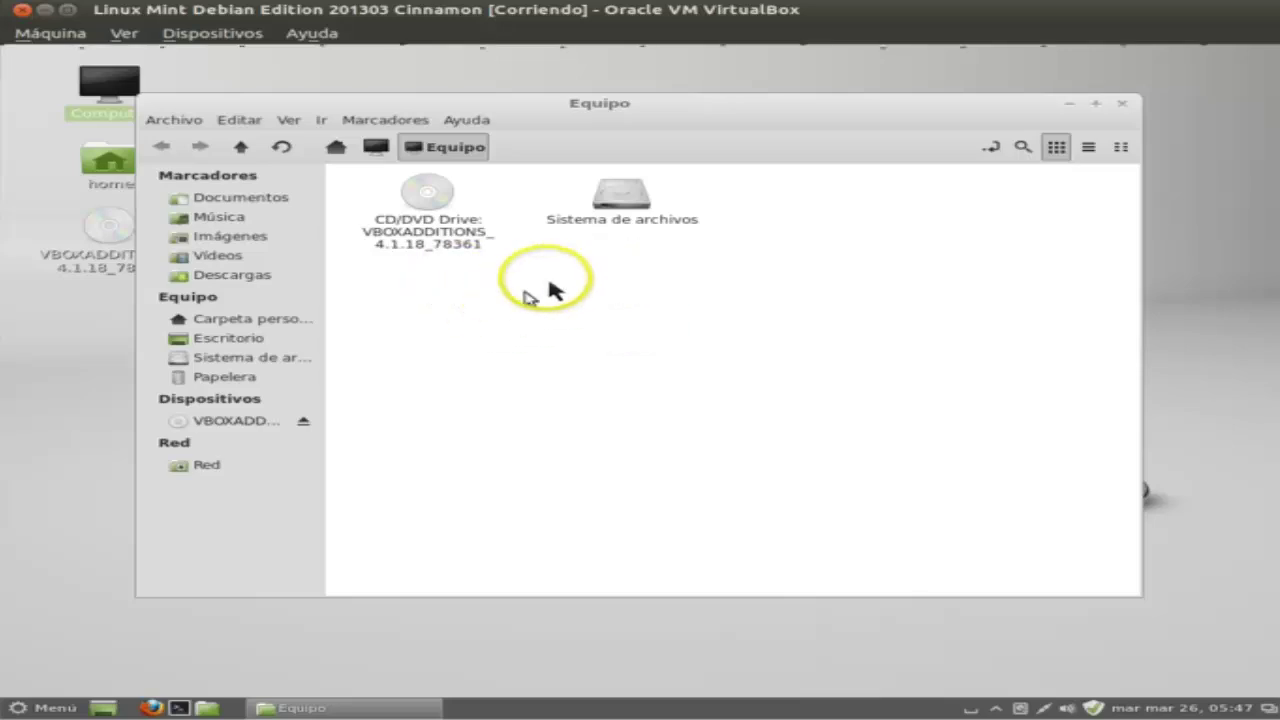
left_click(622, 210)
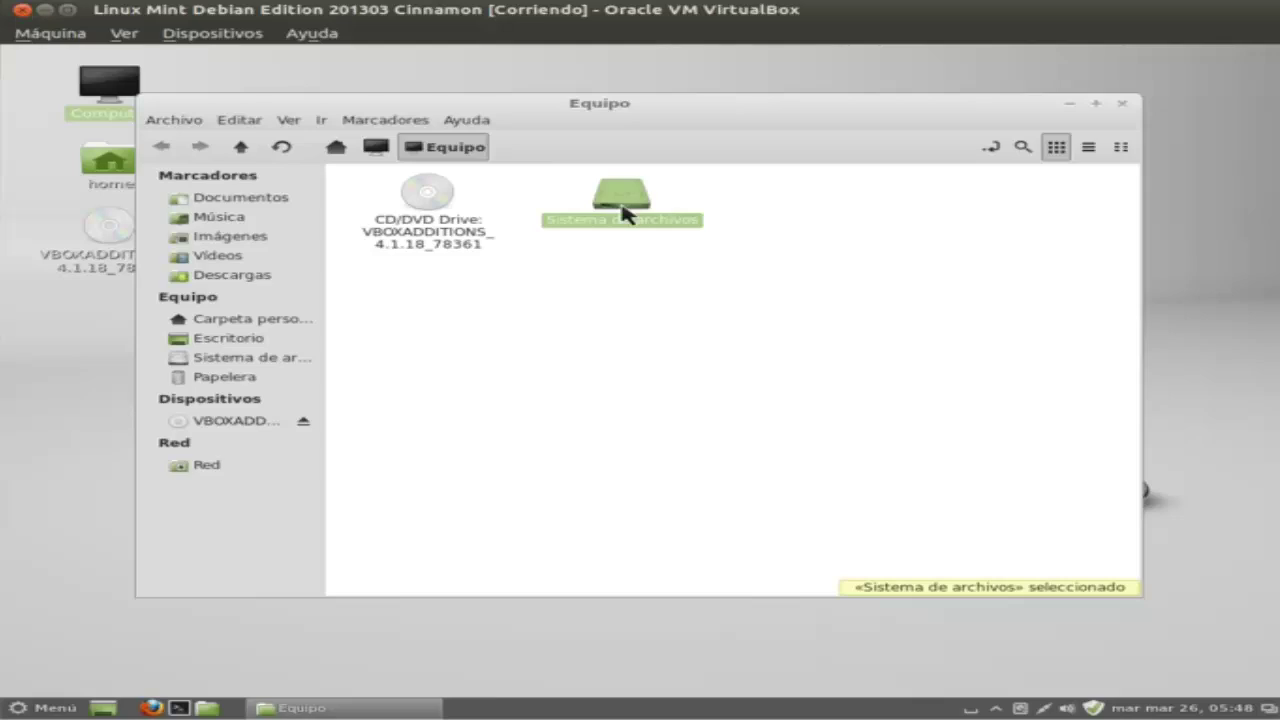
left_click(608, 258)
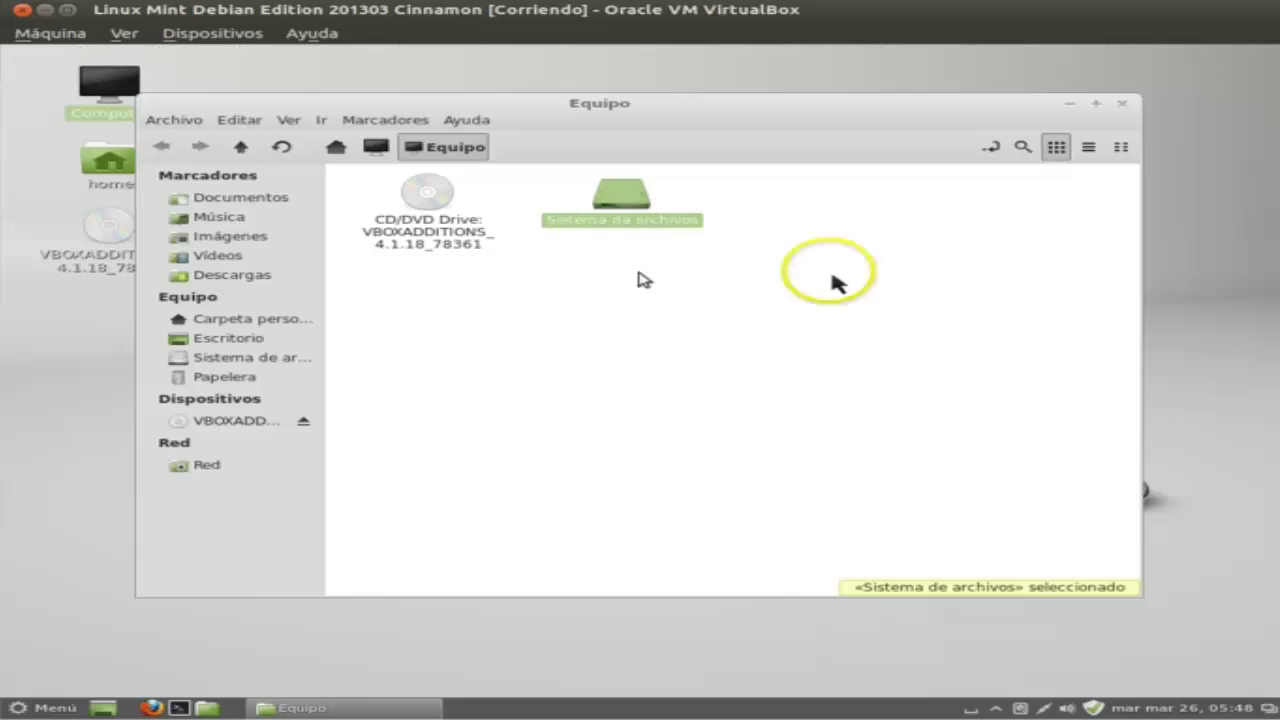
left_click(1122, 104)
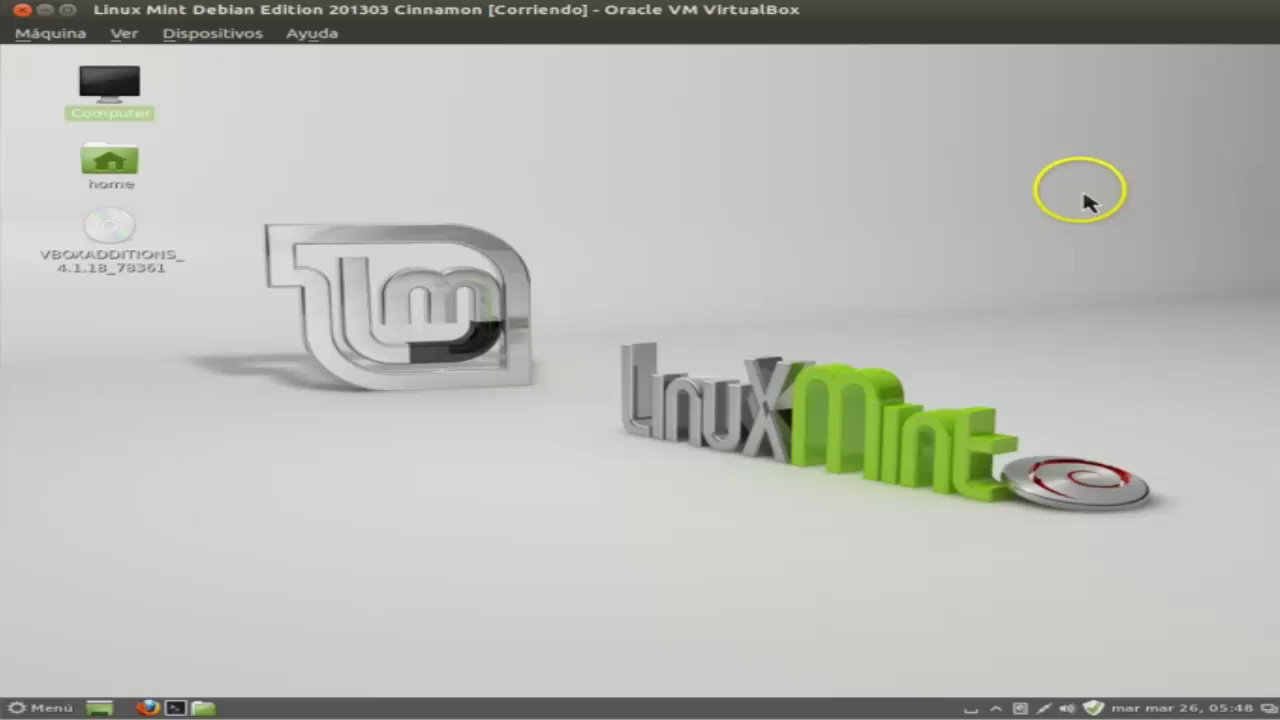
Try to show the panel's Todas las ventanas list of open windows.
left_click(1268, 708)
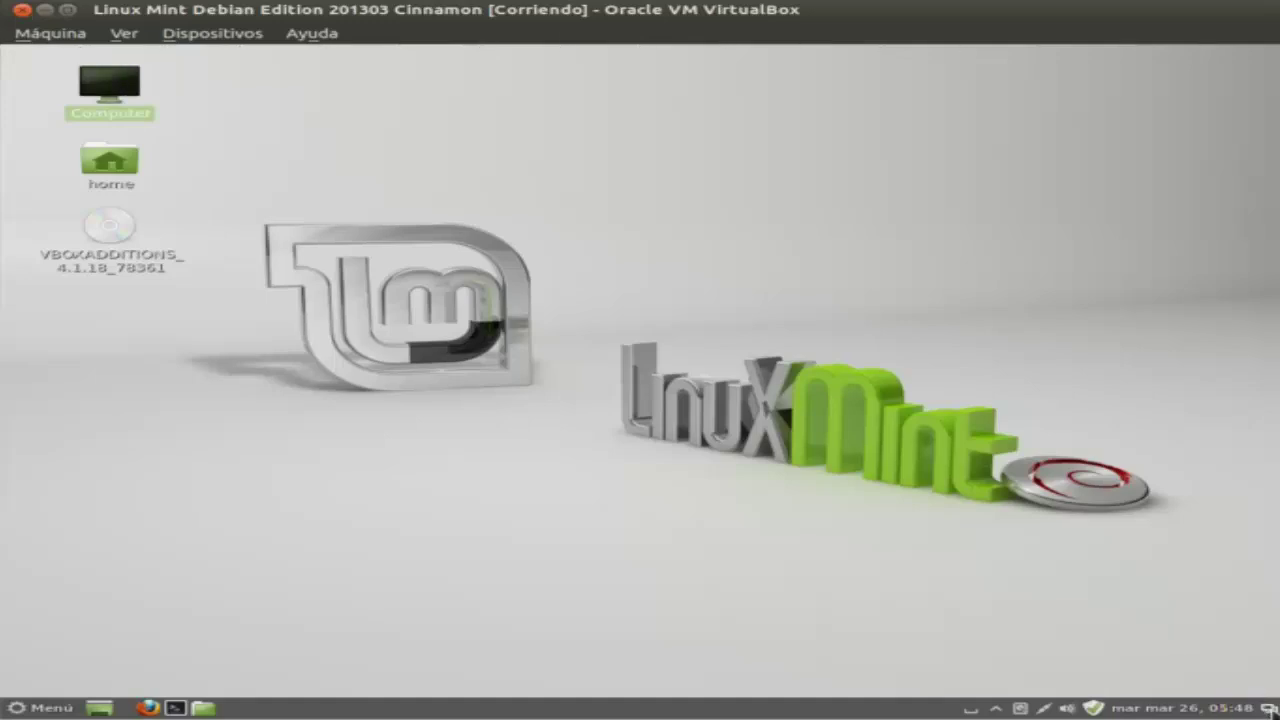
left_click(1269, 708)
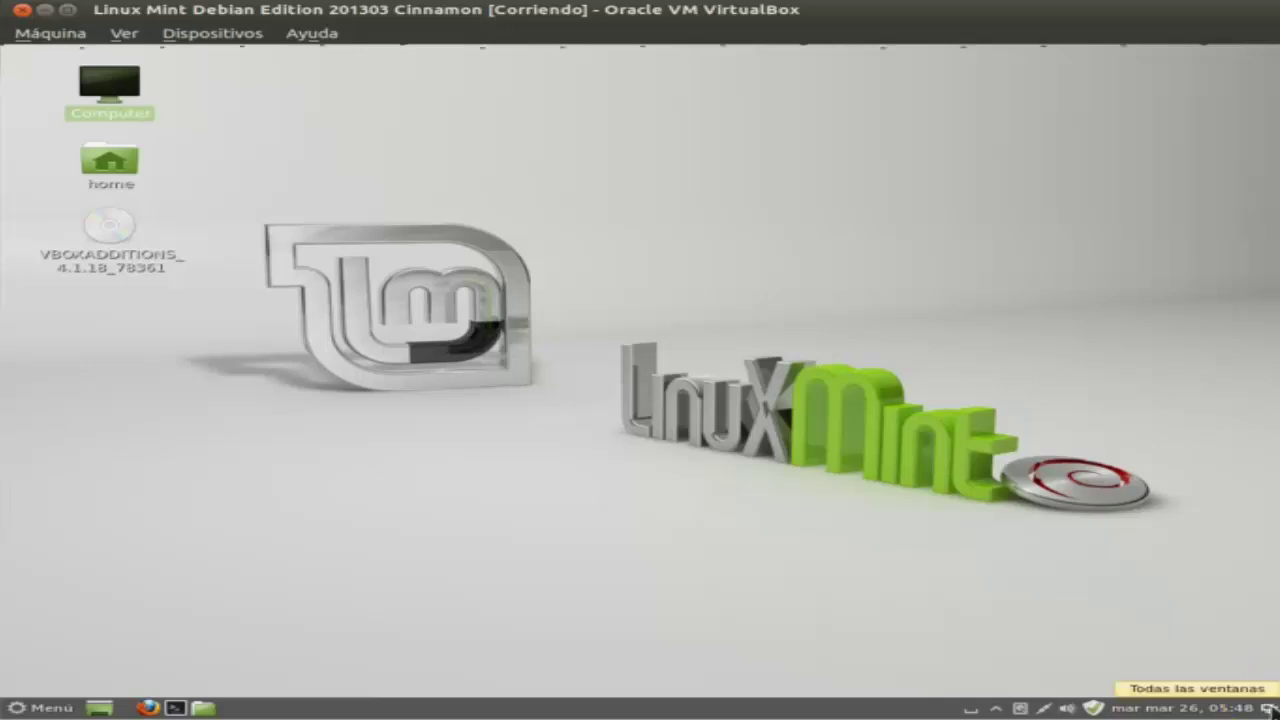
left_click(1269, 708)
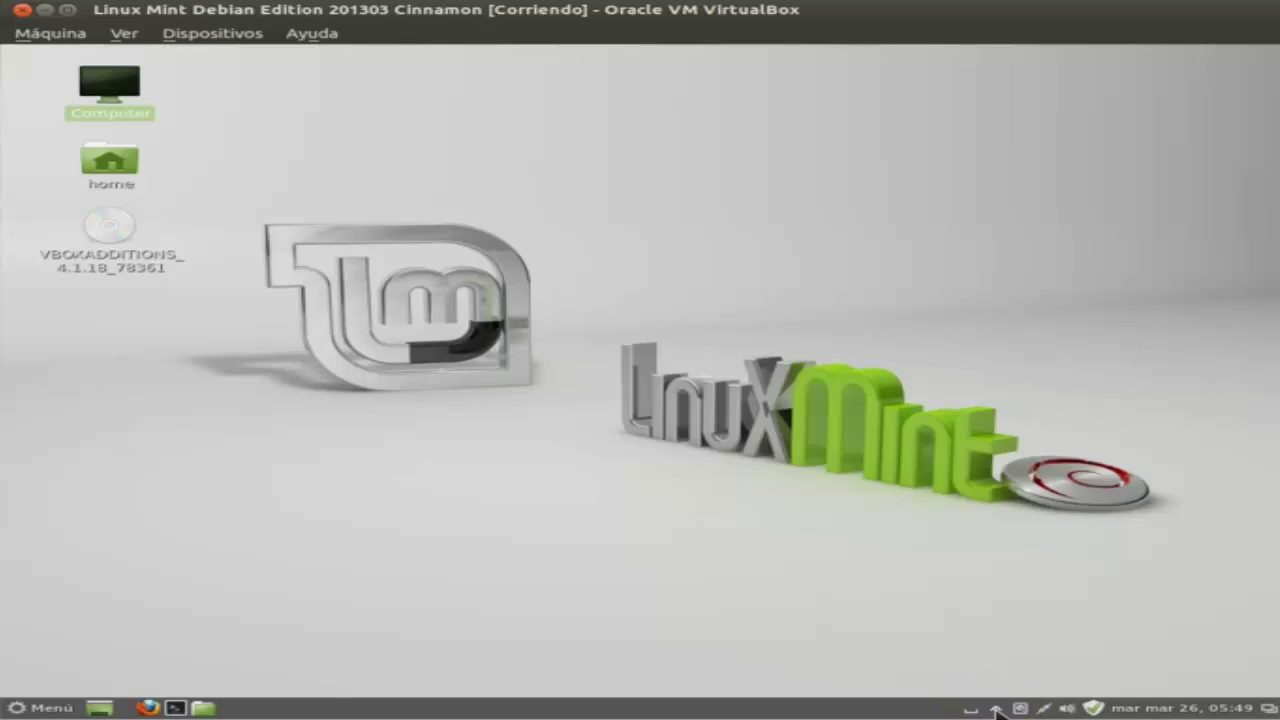
Expand the Ajustes options of the panel's settings menu to examine its entries, from Temas to Todos los ajustes.
right_click(997, 711)
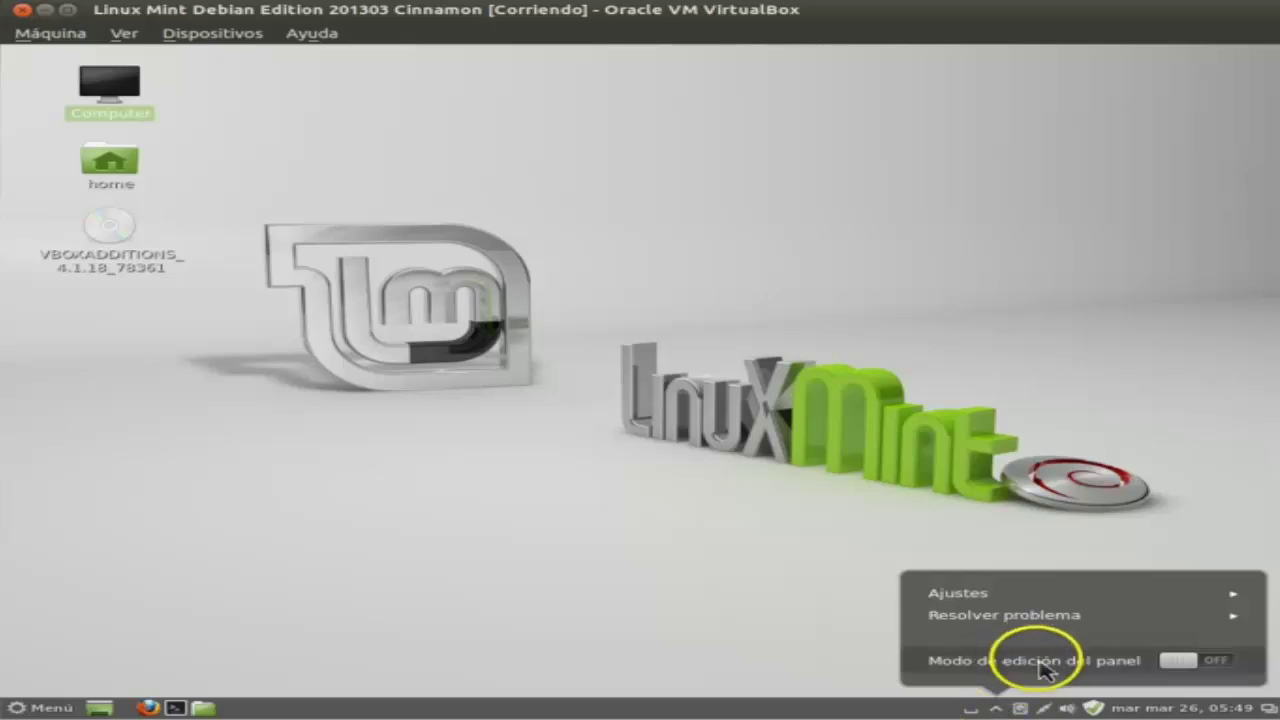
left_click(1052, 595)
left_click(1050, 568)
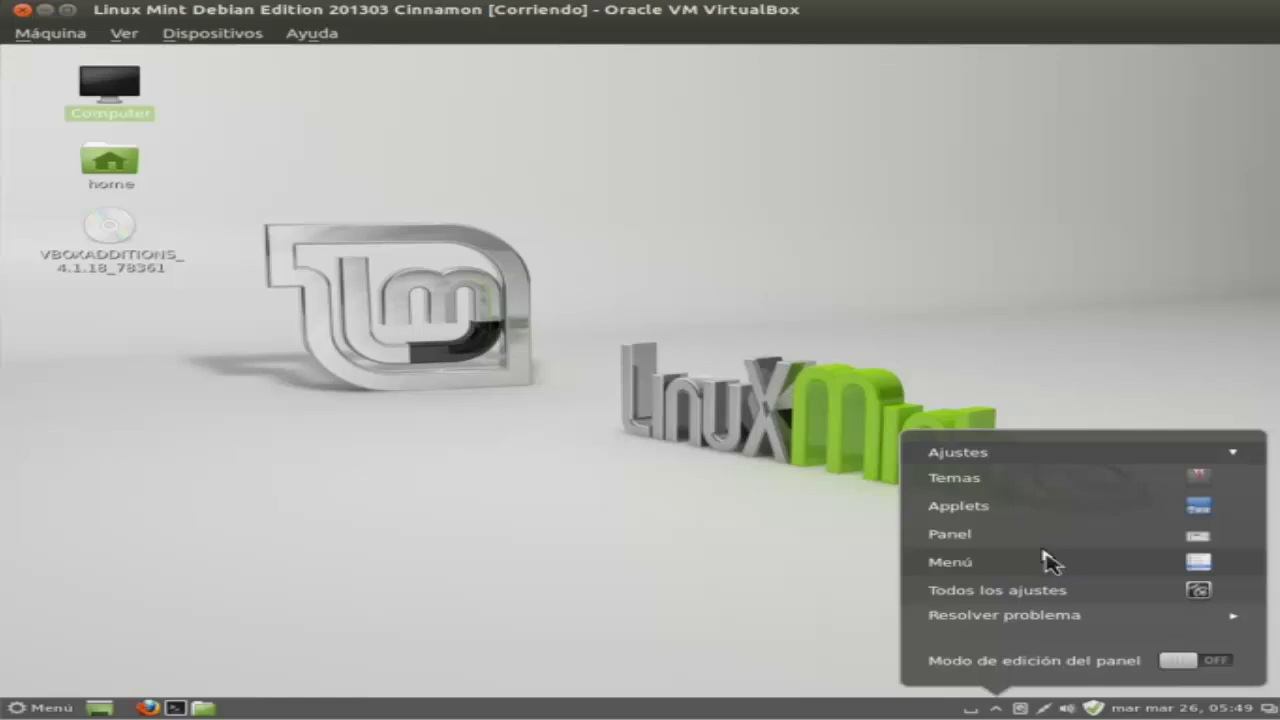
left_click(1042, 543)
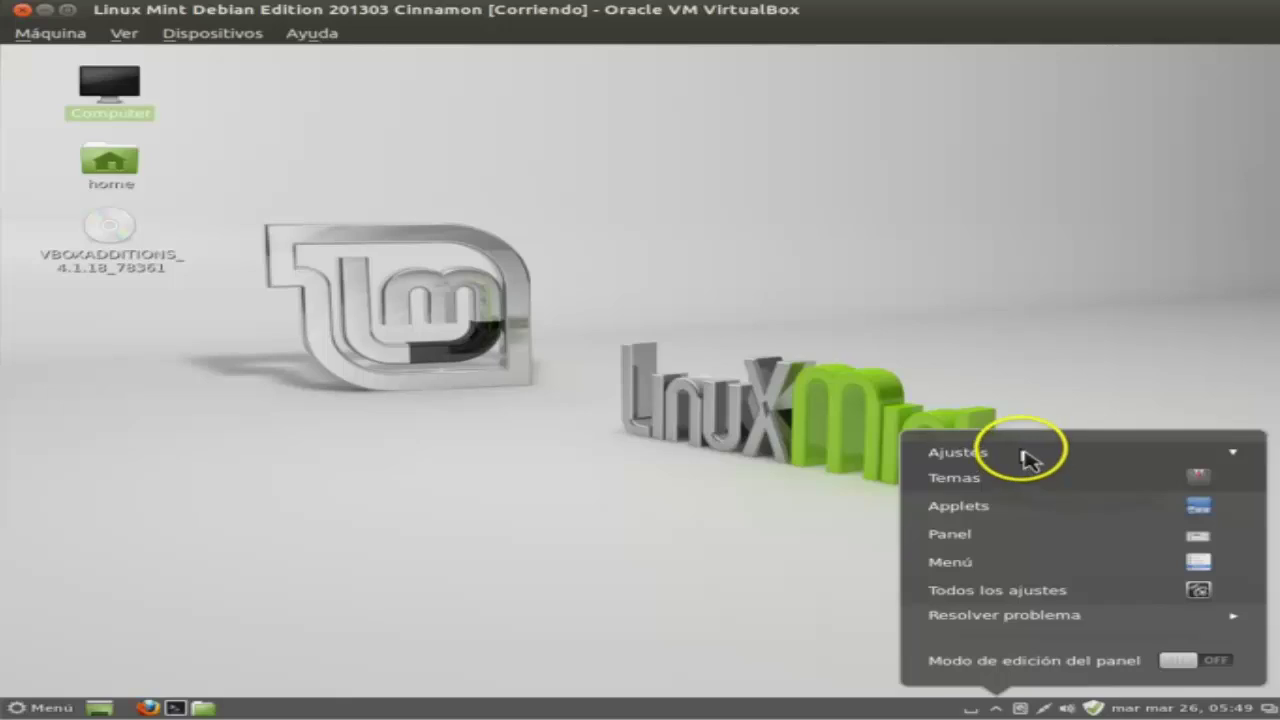
Dismiss the panel's settings menu and open the application menu in the Cinnamon virtual machine.
key("Left")
left_click(750, 522)
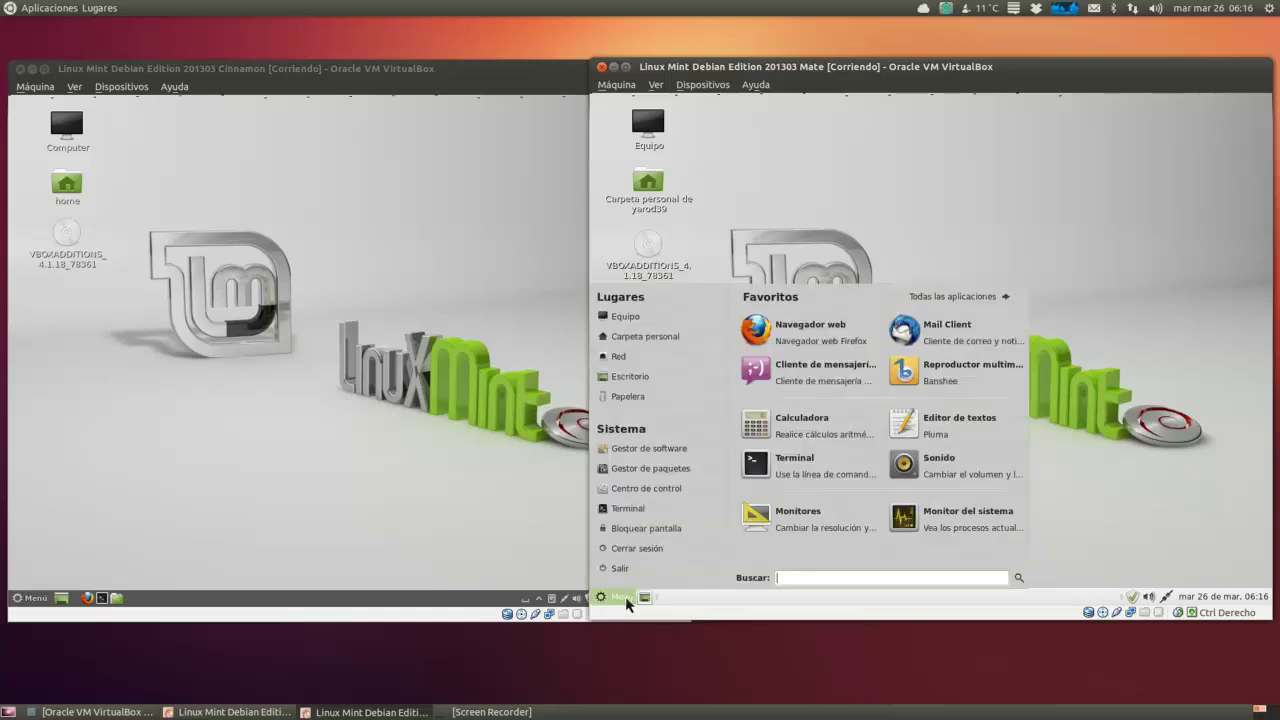
left_click(42, 598)
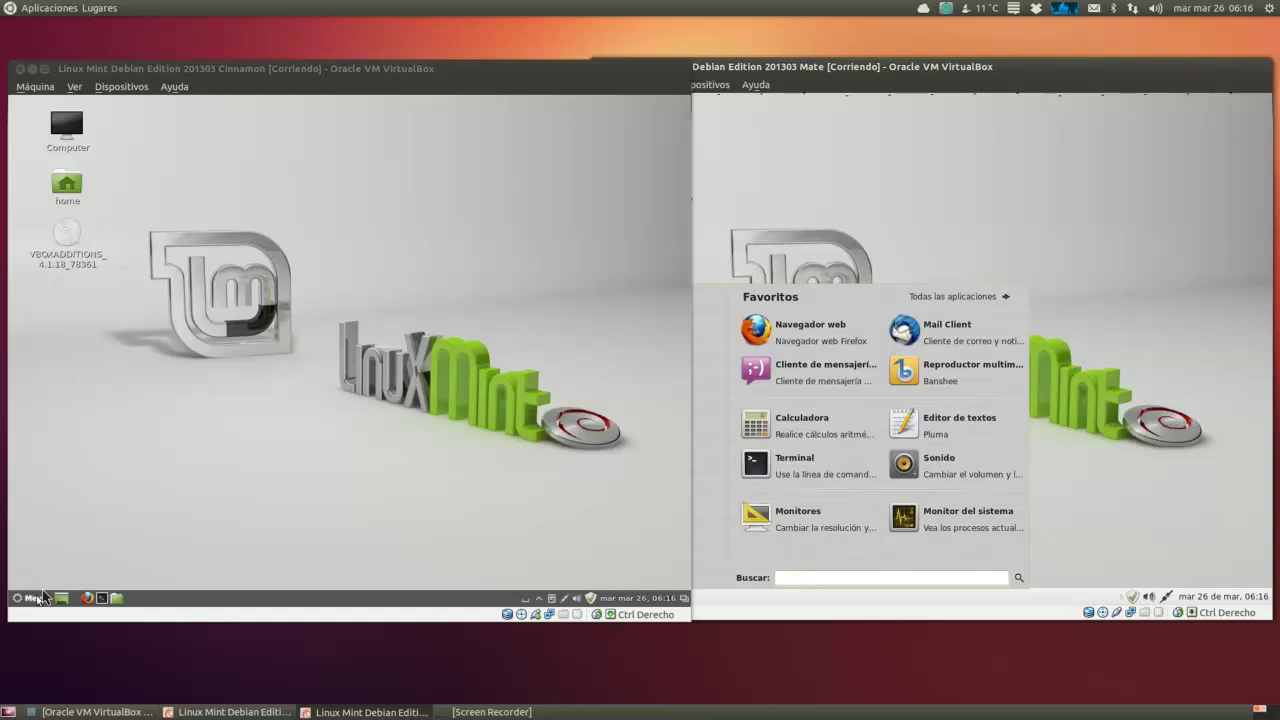
left_click(40, 603)
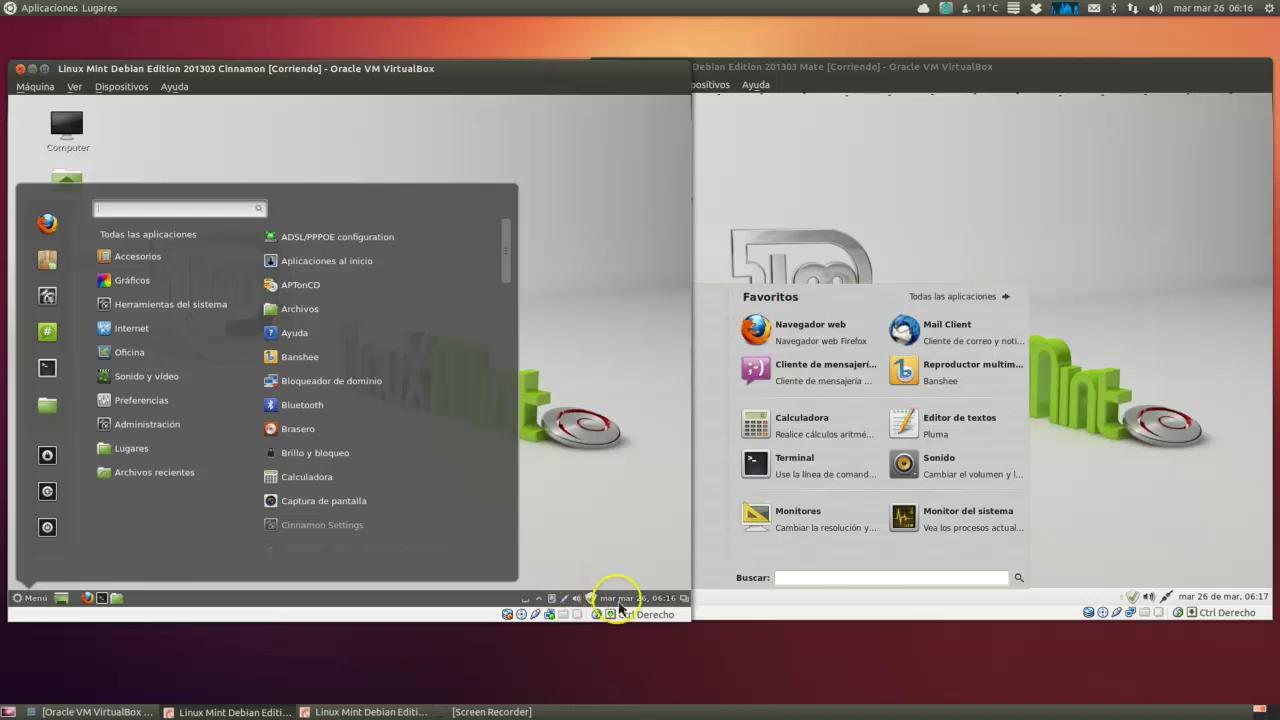
Open the application menu in the Mate virtual machine and show all applications instead of the favourites.
left_click(588, 607)
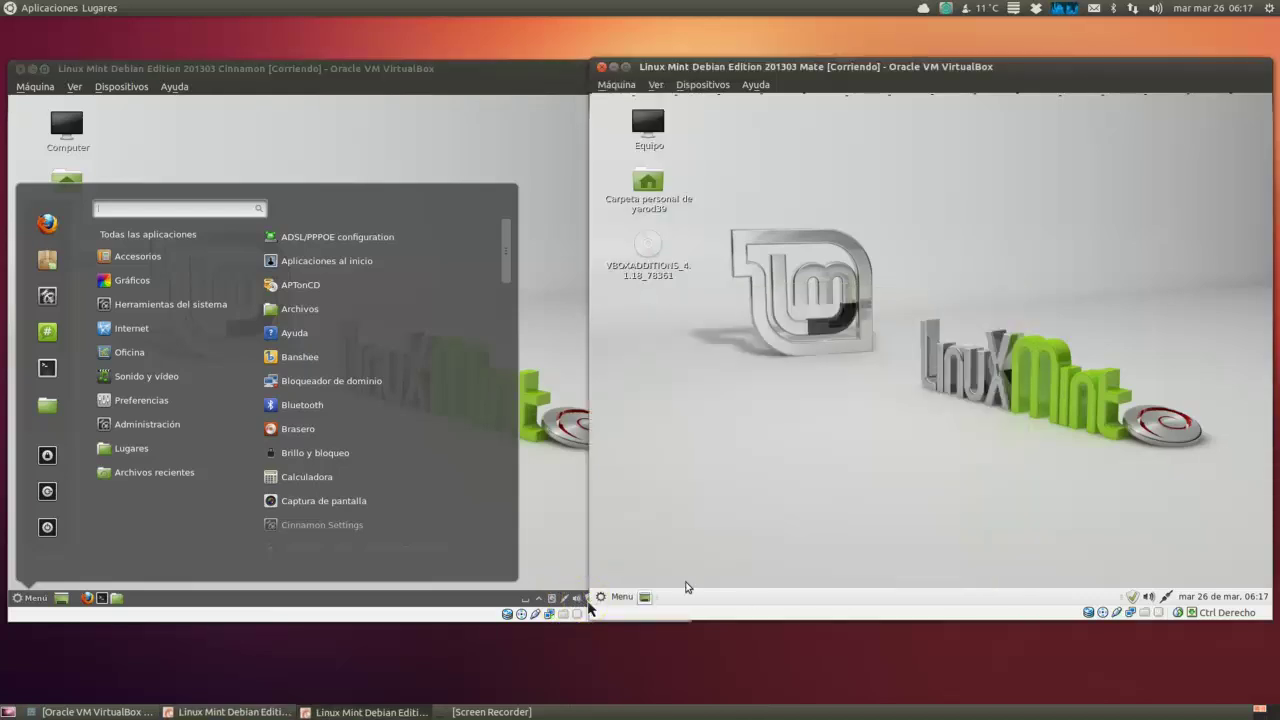
left_click(614, 601)
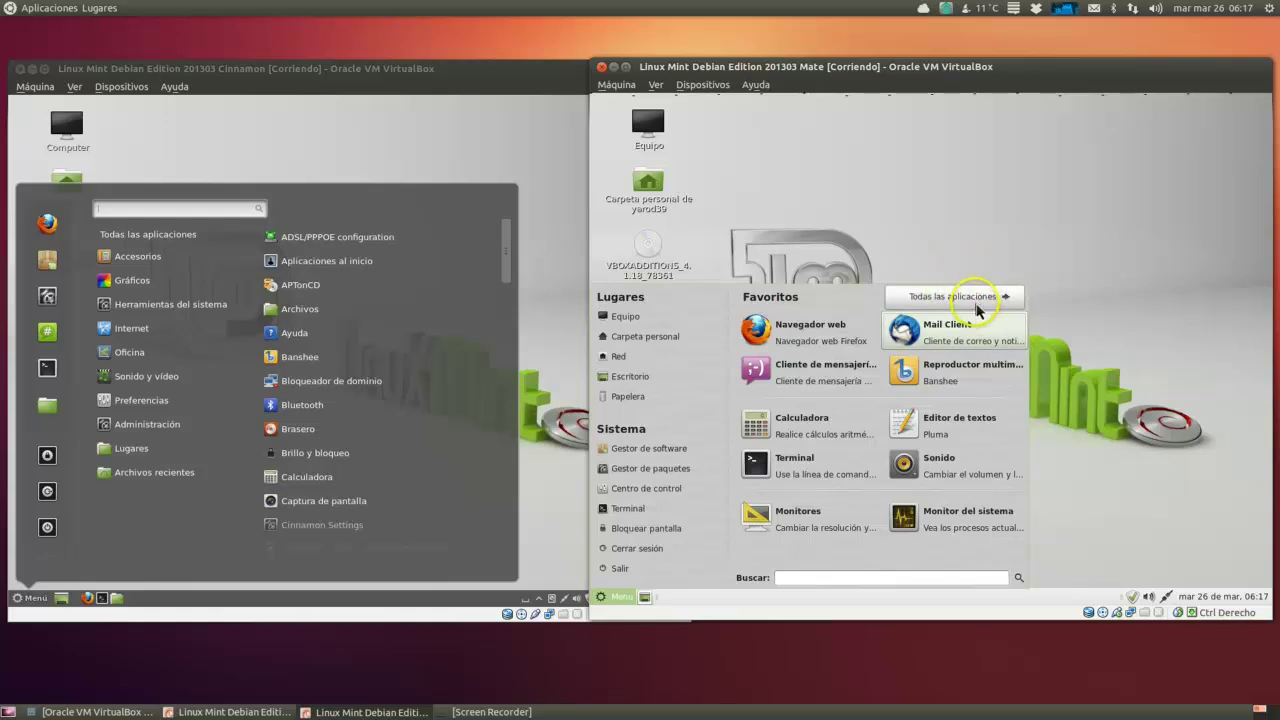
left_click(615, 596)
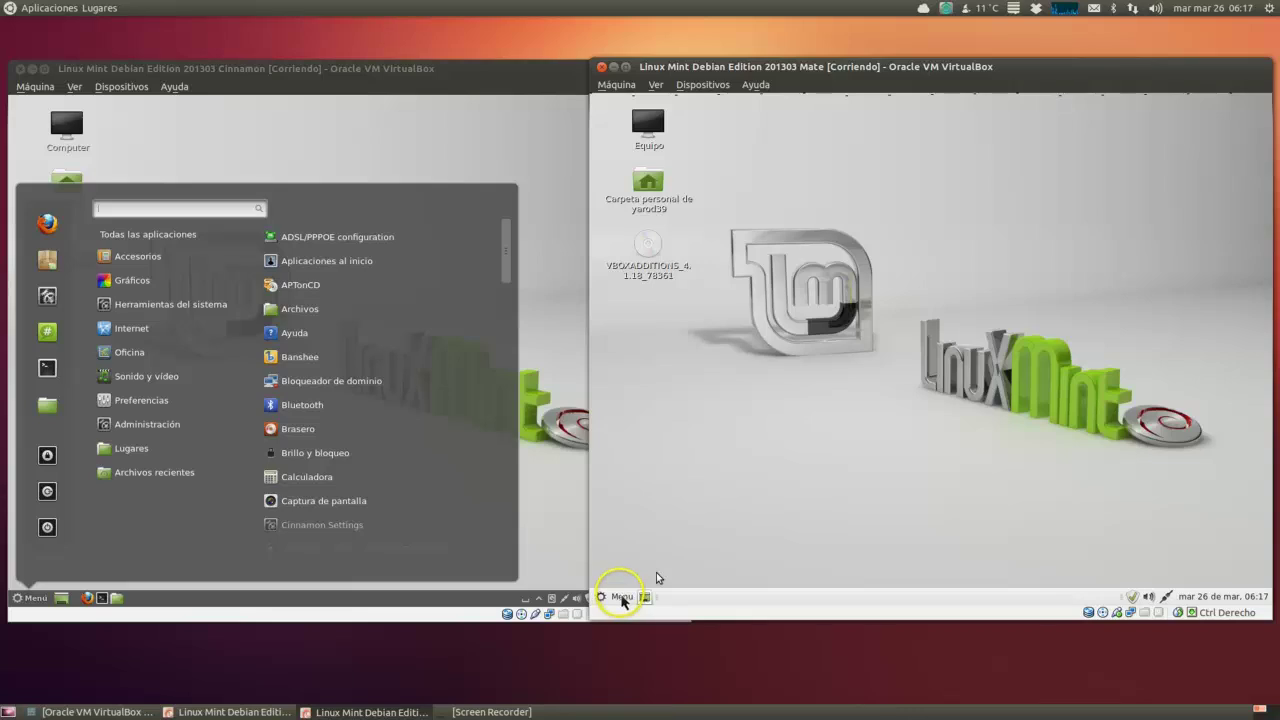
left_click(619, 597)
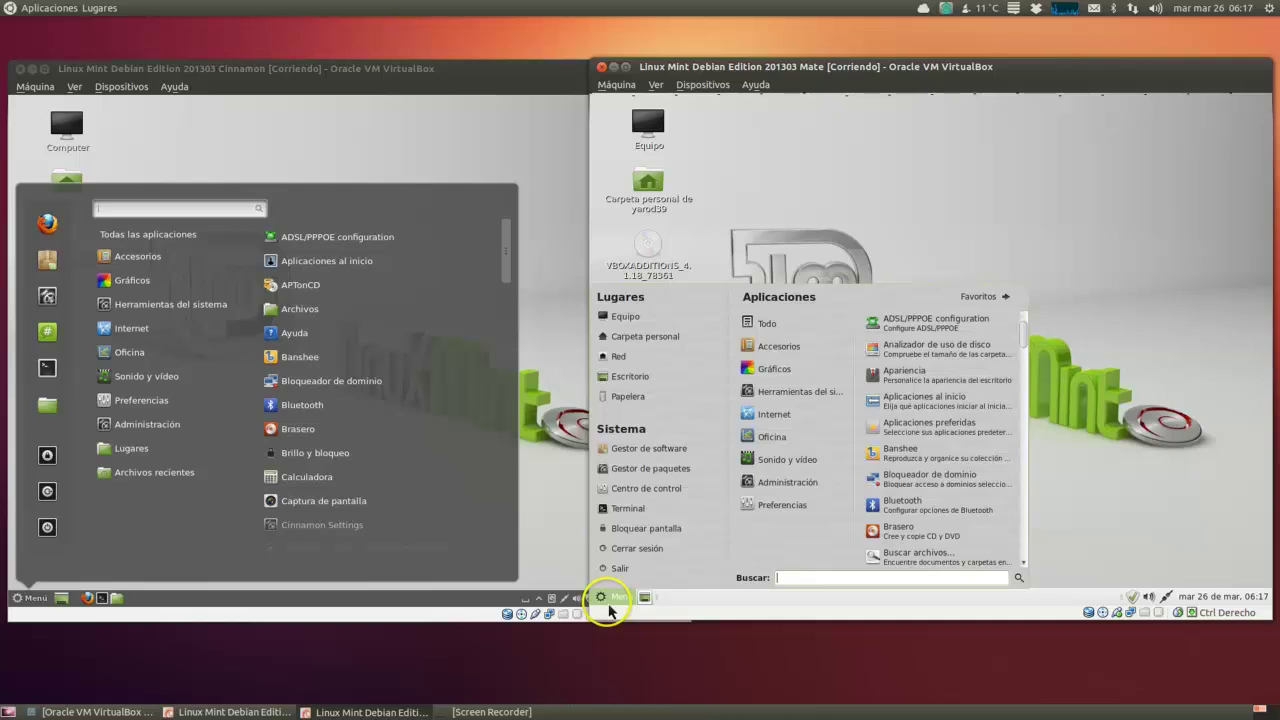
Examine the entries of the Preferencias category in the Mate machine's application menu, from Apariencia to Ventanas.
mouse_move(790, 505)
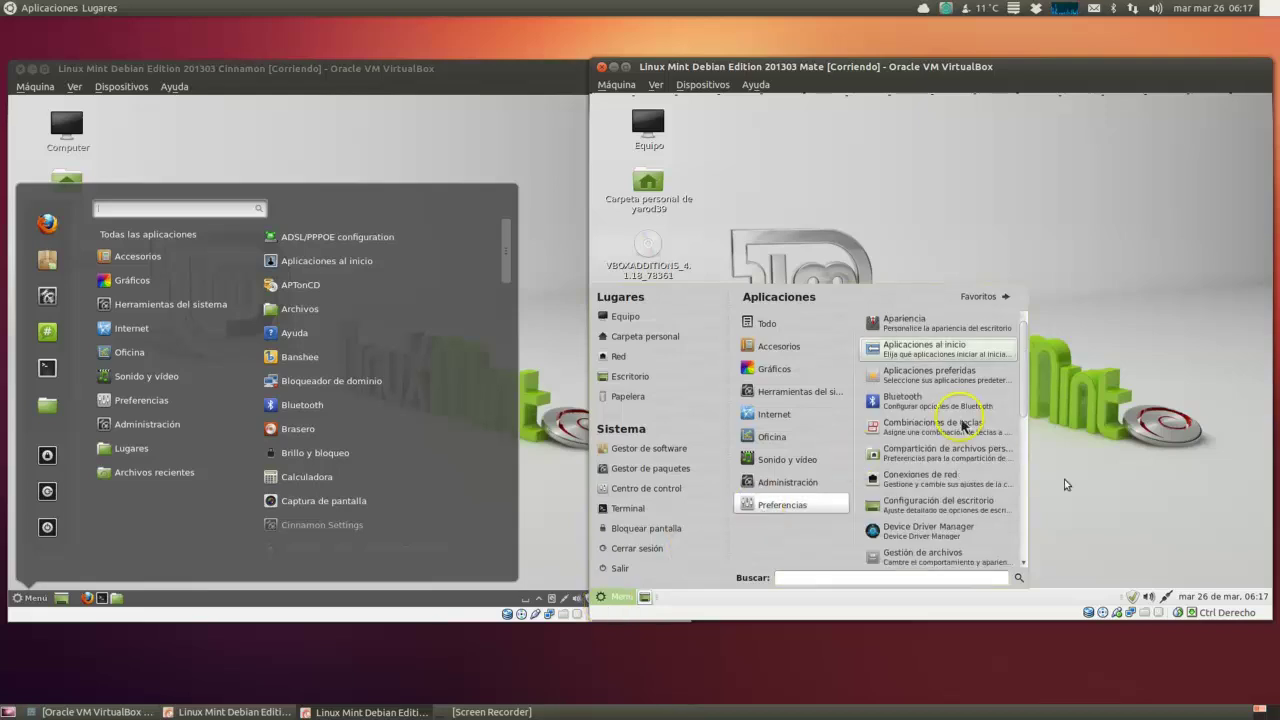
left_click(1024, 565)
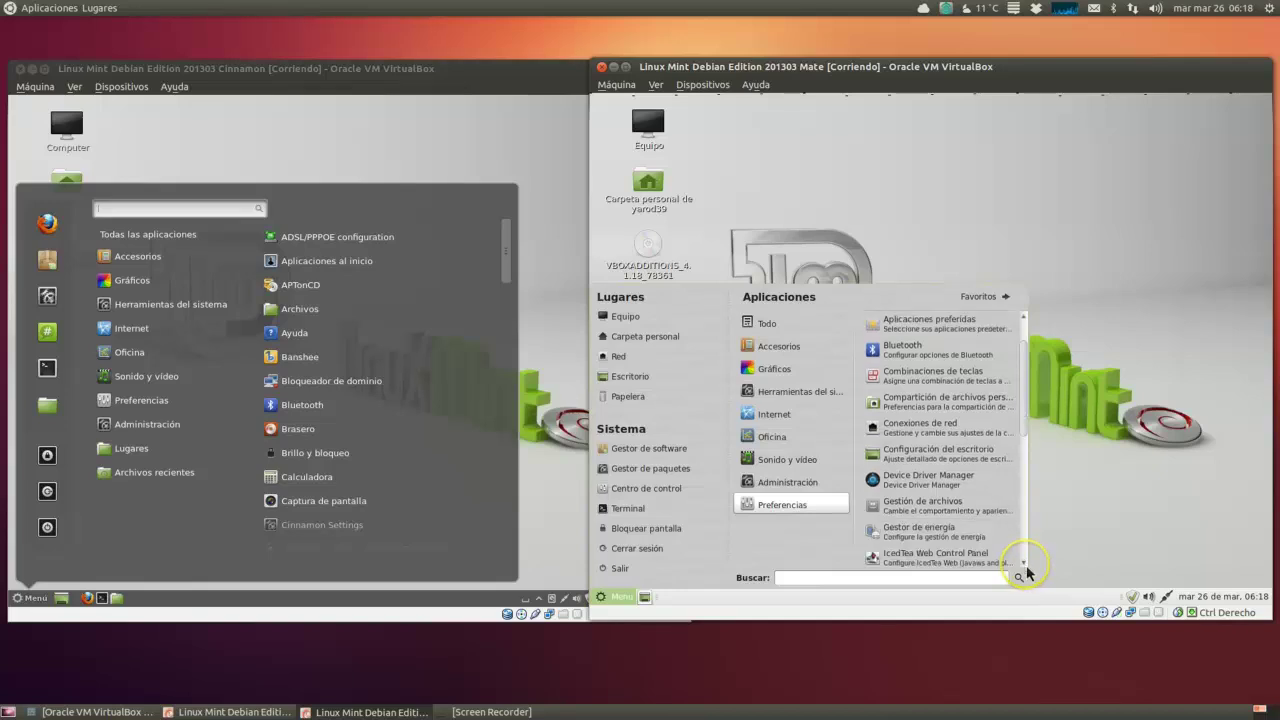
left_click(1024, 565)
left_click(1024, 565)
left_click(1024, 565)
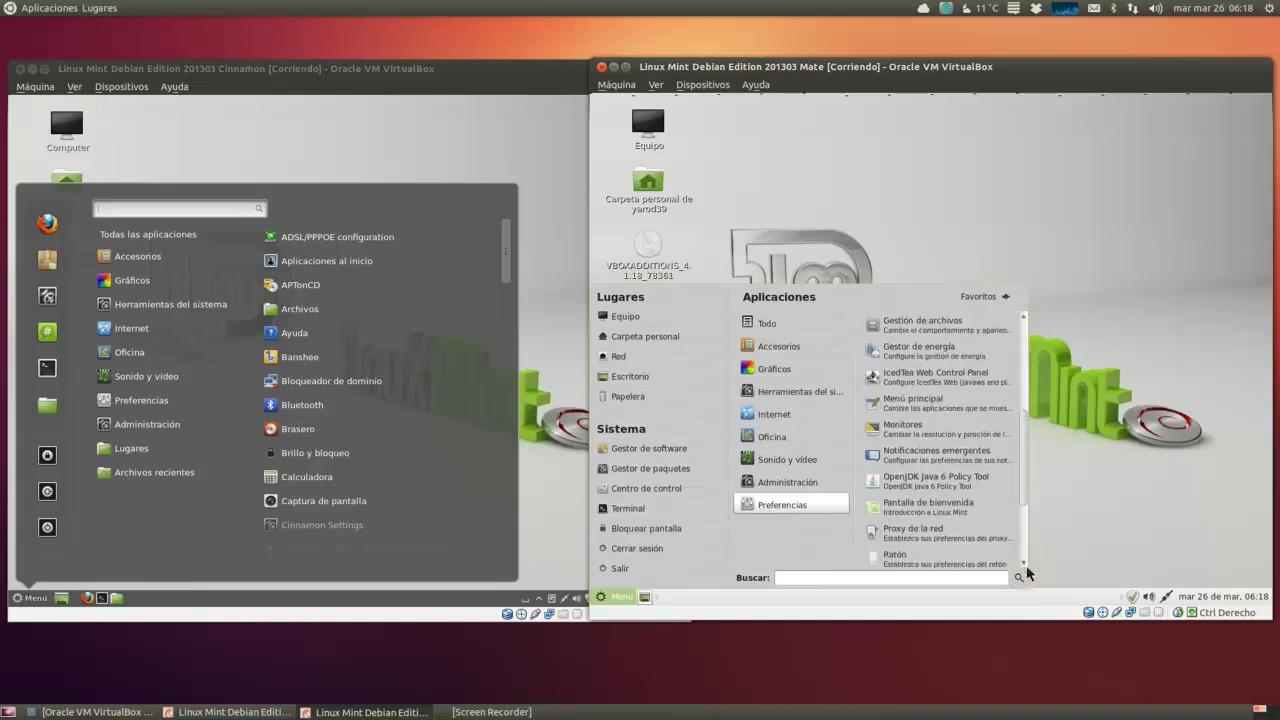
left_click(1024, 565)
left_click(1024, 565)
left_click(1024, 565)
left_click(1024, 565)
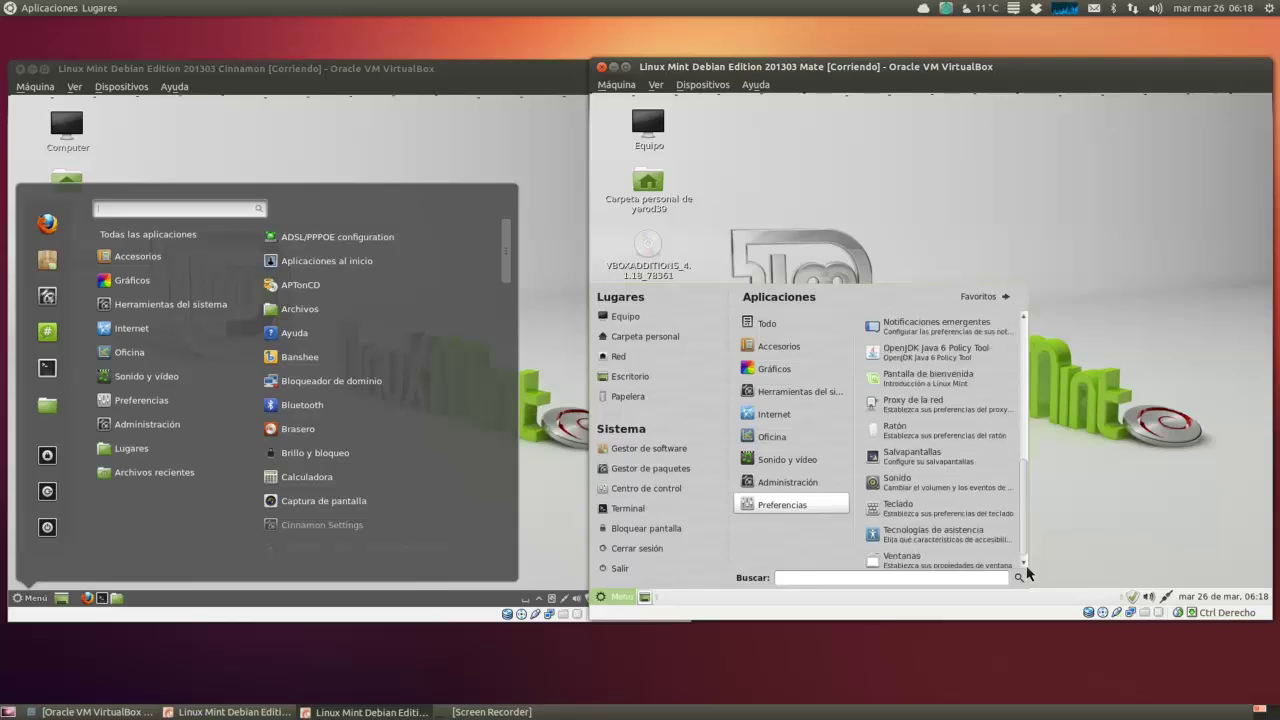
left_click(1038, 556)
Launch Gestor de software from the Administración category of the Mate machine and enter the administrator password to authorize it.
mouse_move(814, 485)
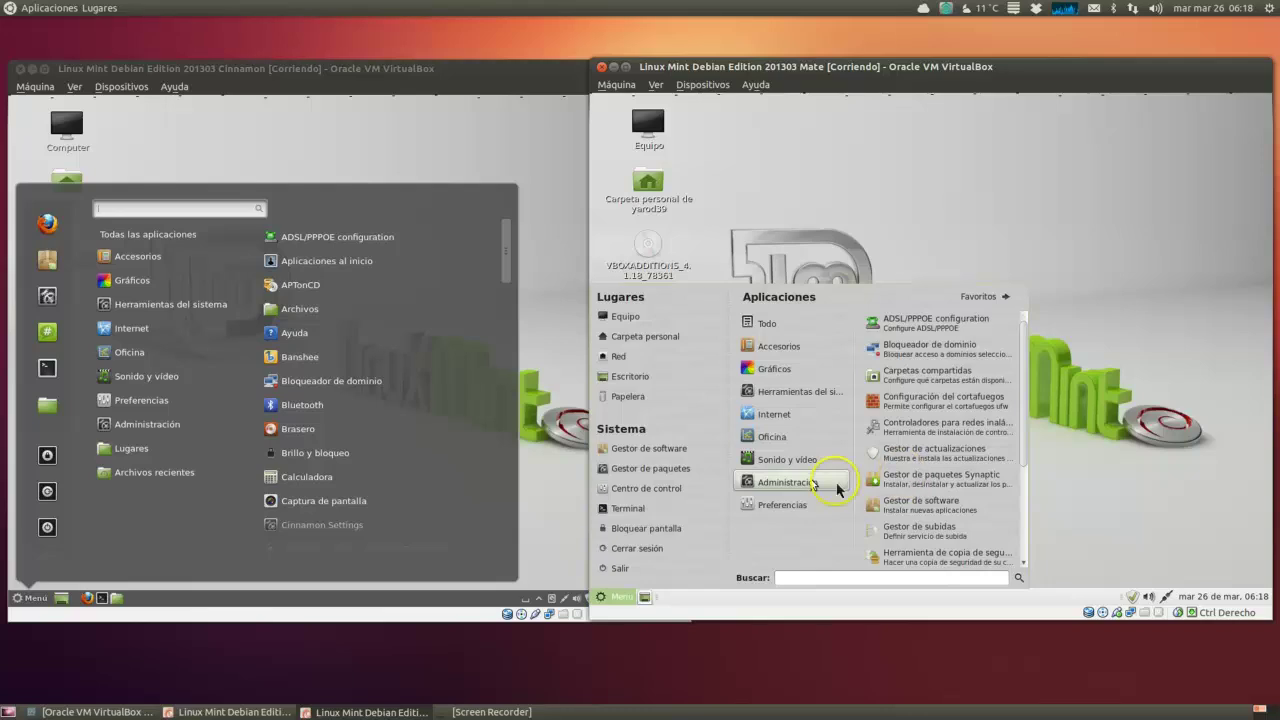
left_click(917, 512)
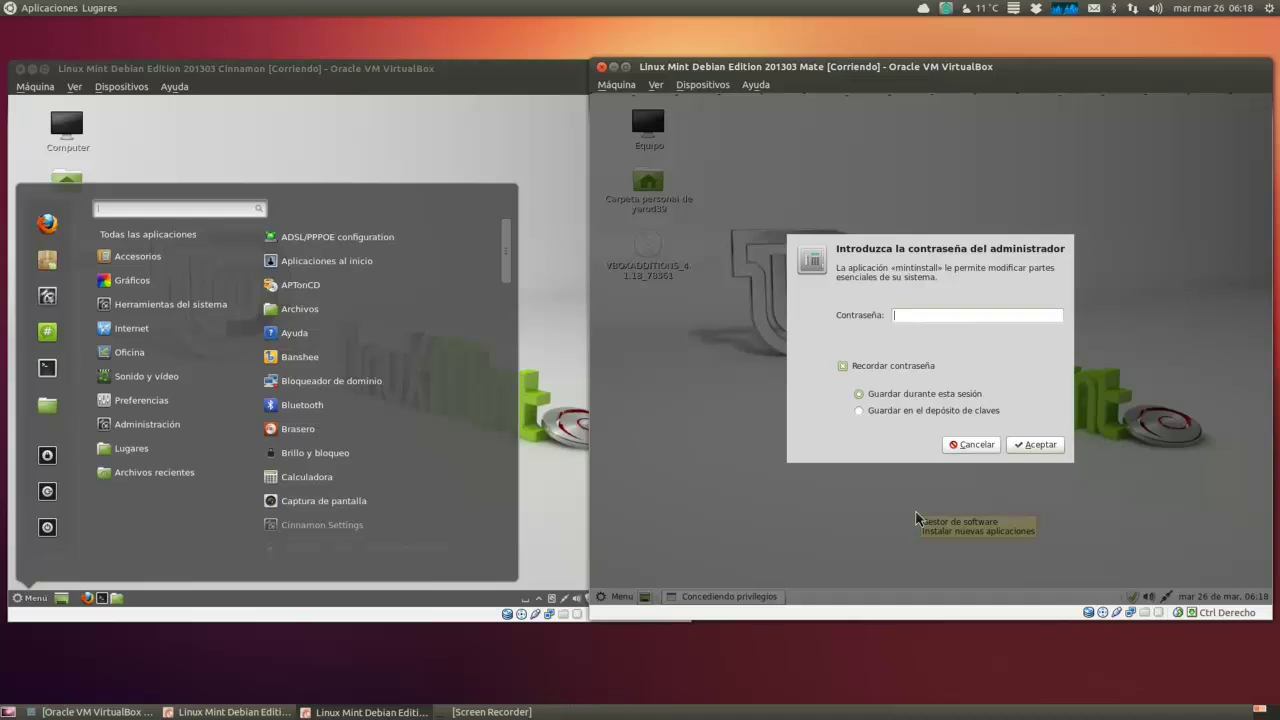
type("******")
key("Return")
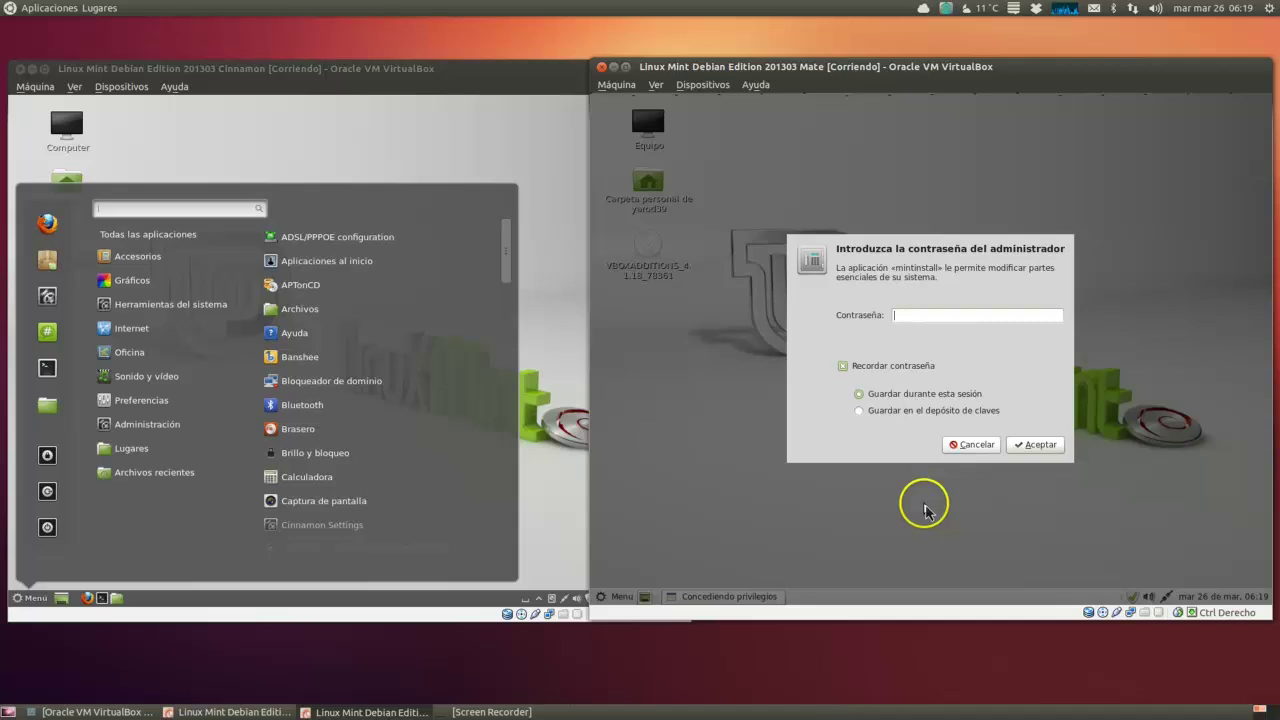
type("******")
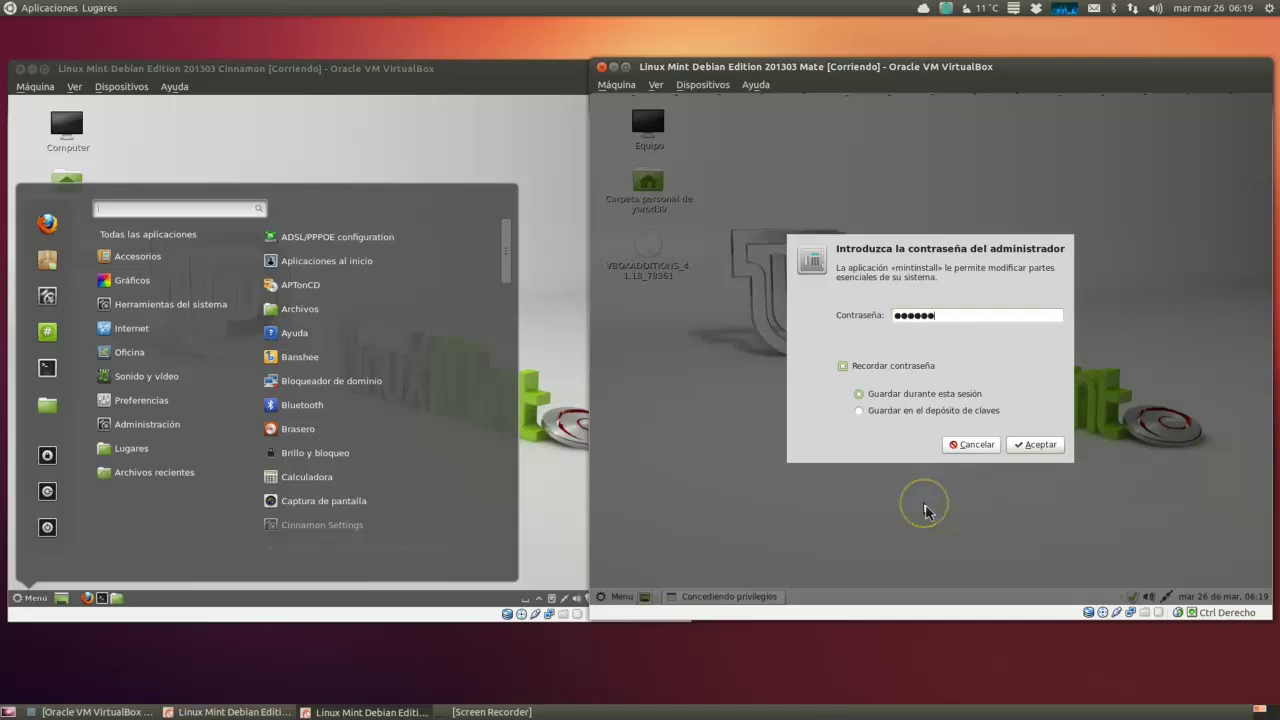
type("**")
key("Return")
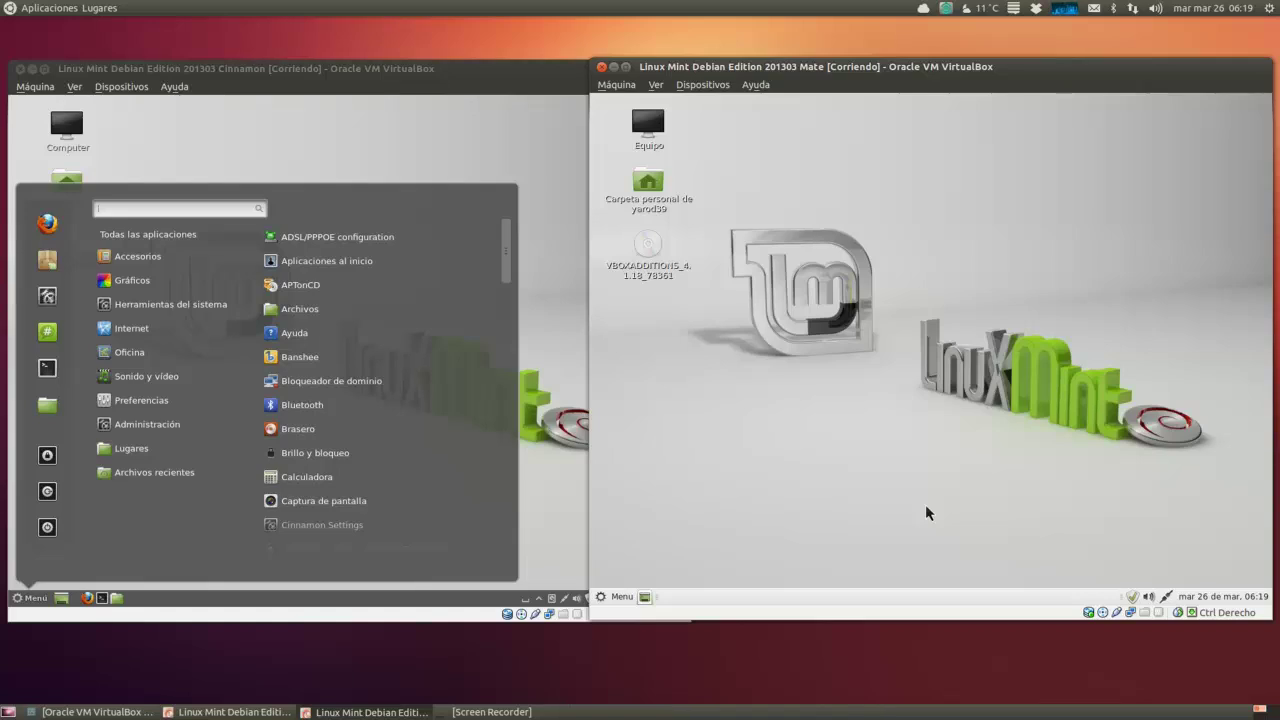
View the package categories in Gestor de software once it loads and close its window.
left_click(986, 481)
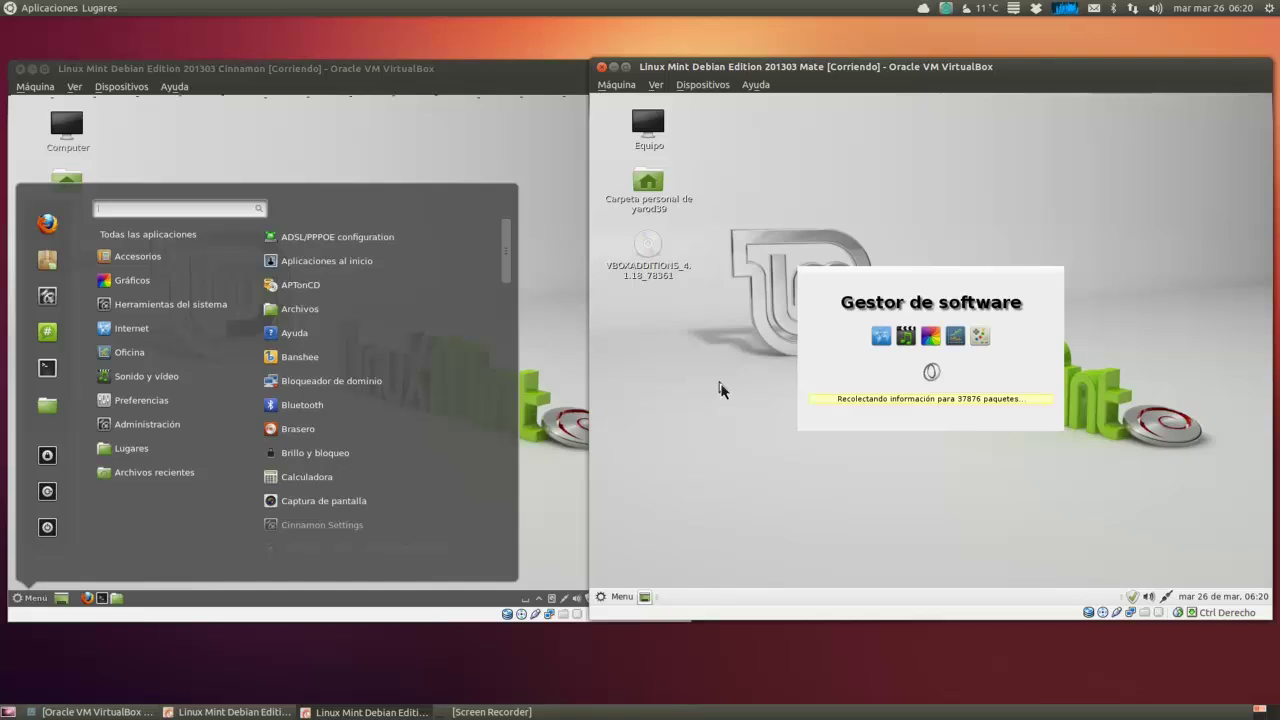
left_click(722, 381)
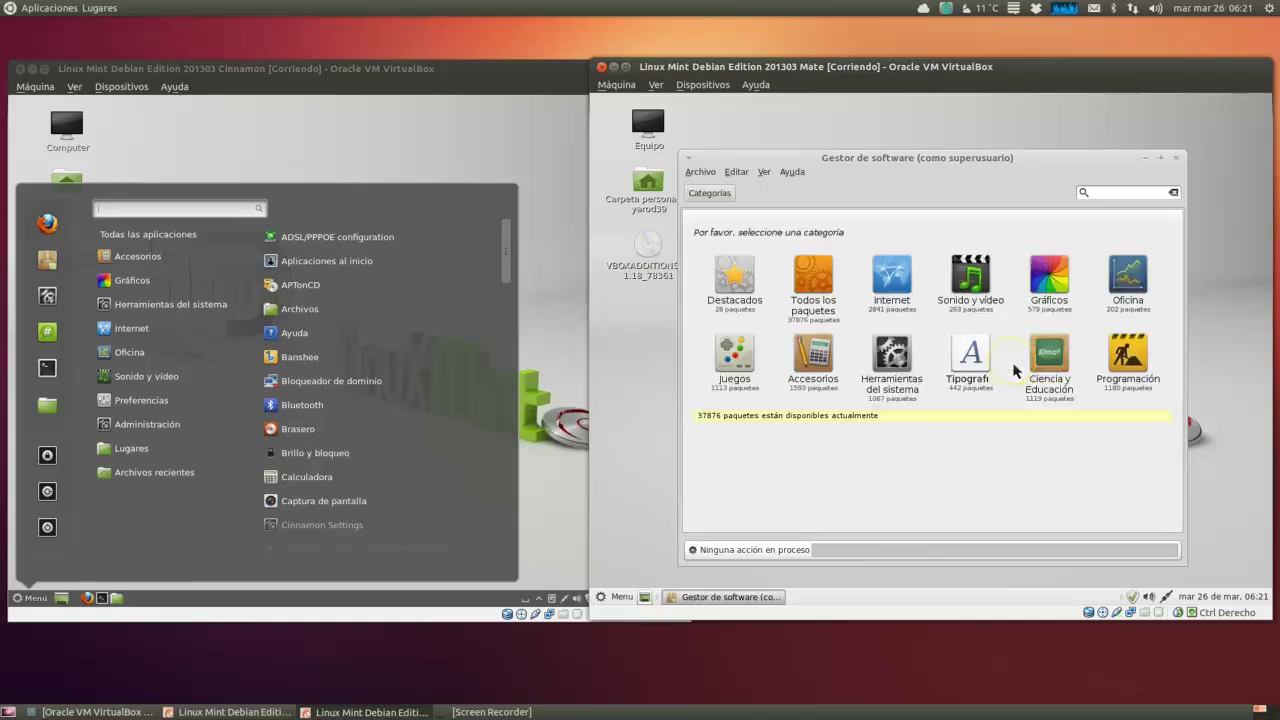
left_click(1176, 158)
Open the personal folder from the Mate machine's desktop to view its contents in the file manager.
left_click(648, 182)
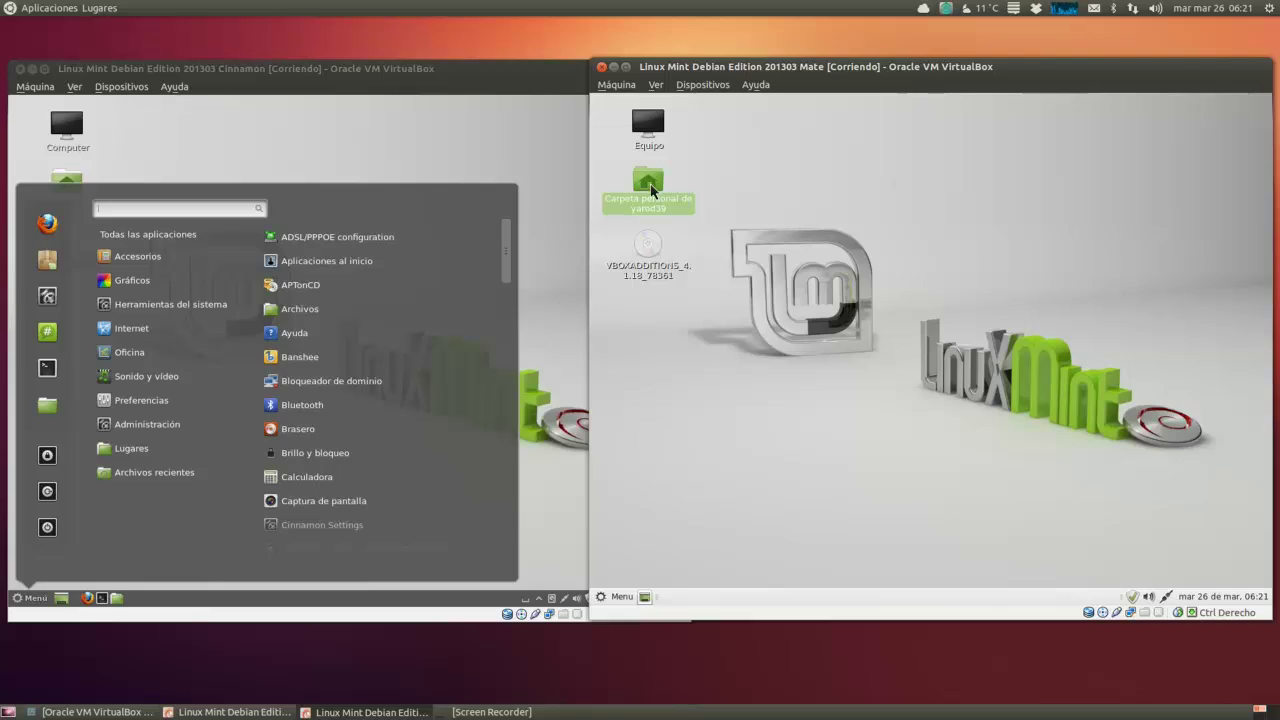
double_click(651, 184)
left_click(649, 179)
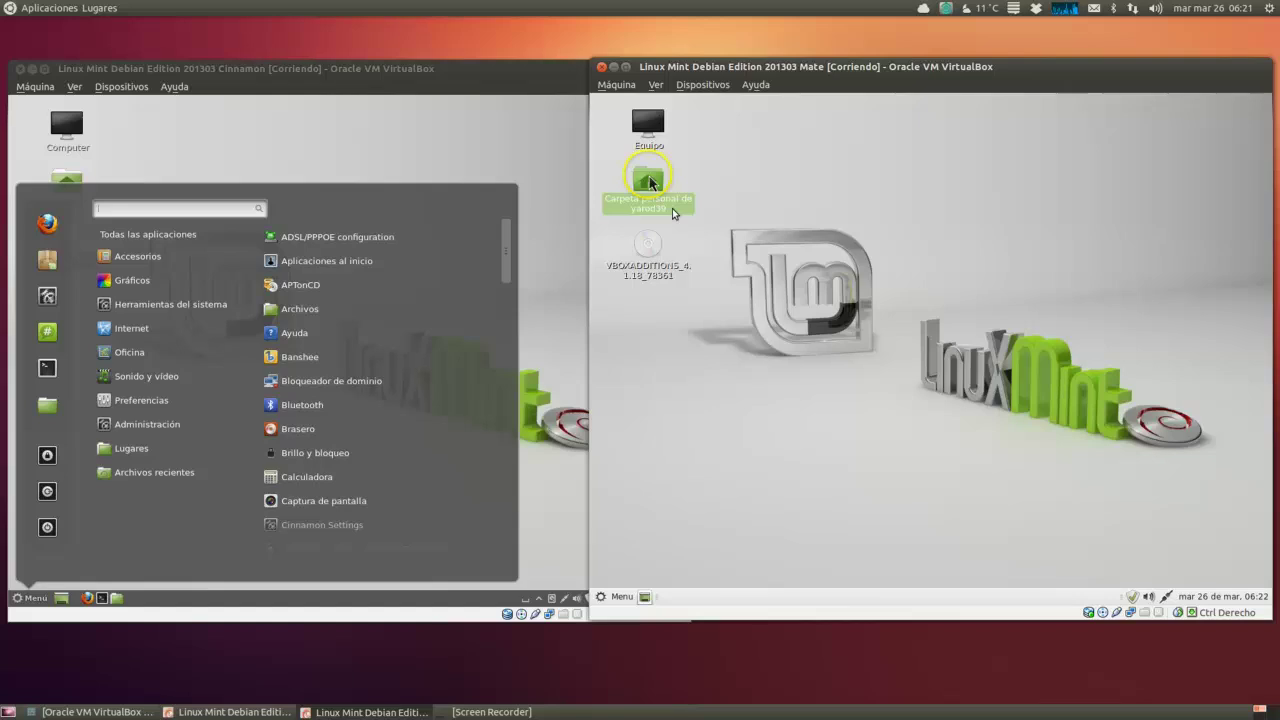
double_click(655, 183)
double_click(650, 185)
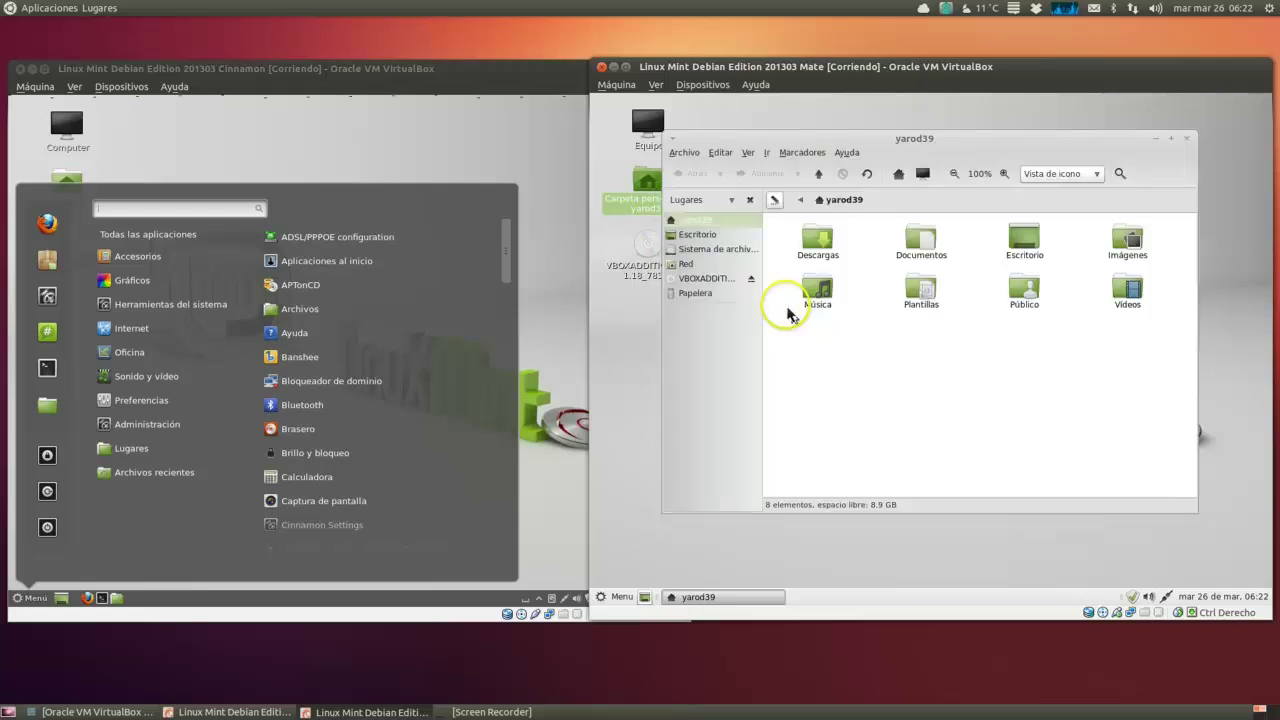
Close the application menu in the Cinnamon machine and open the home folder from its desktop.
left_click(589, 327)
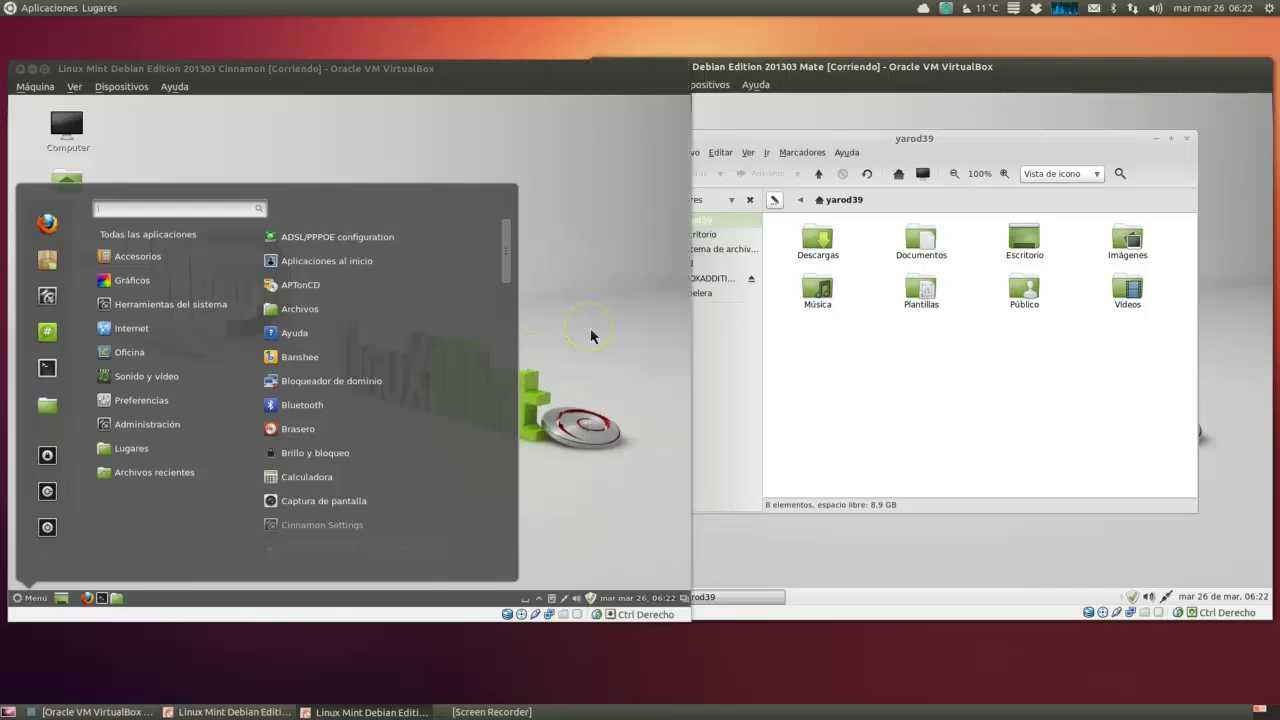
left_click(548, 222)
left_click(580, 378)
left_click(76, 190)
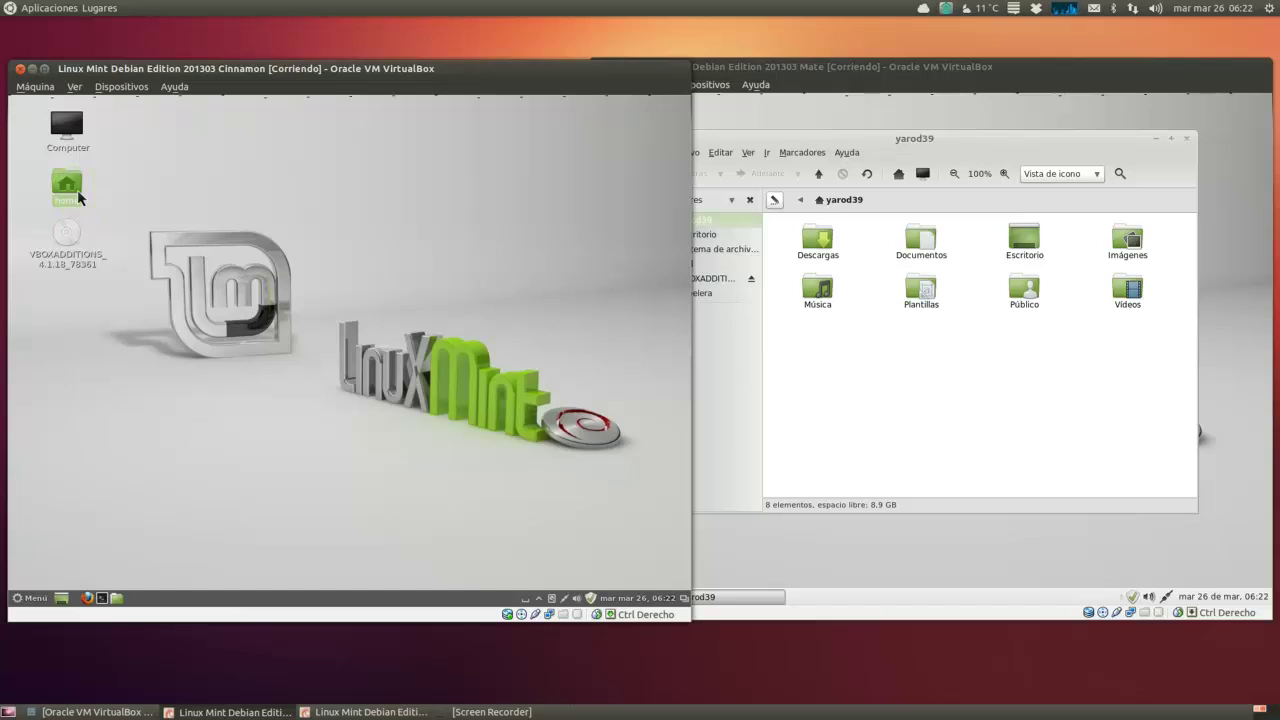
left_click(78, 197)
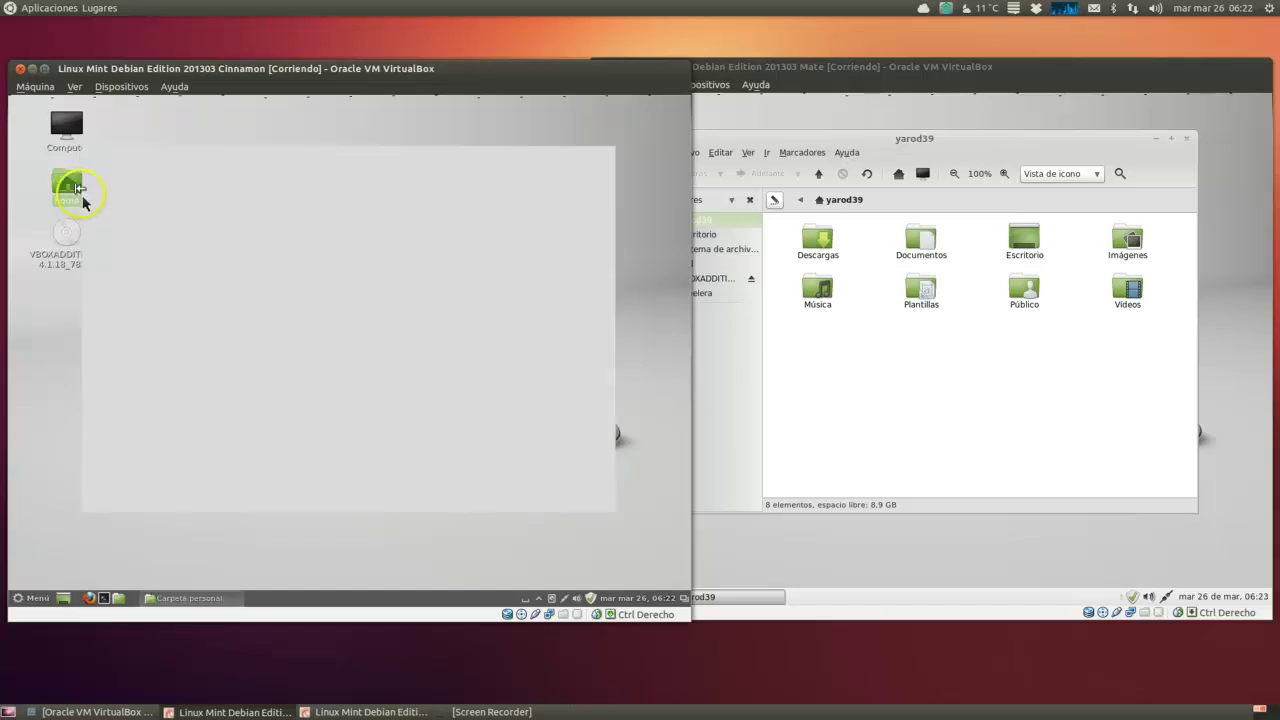
Close the personal folder window in the Mate machine and open its desktop background preferences.
left_click(697, 493)
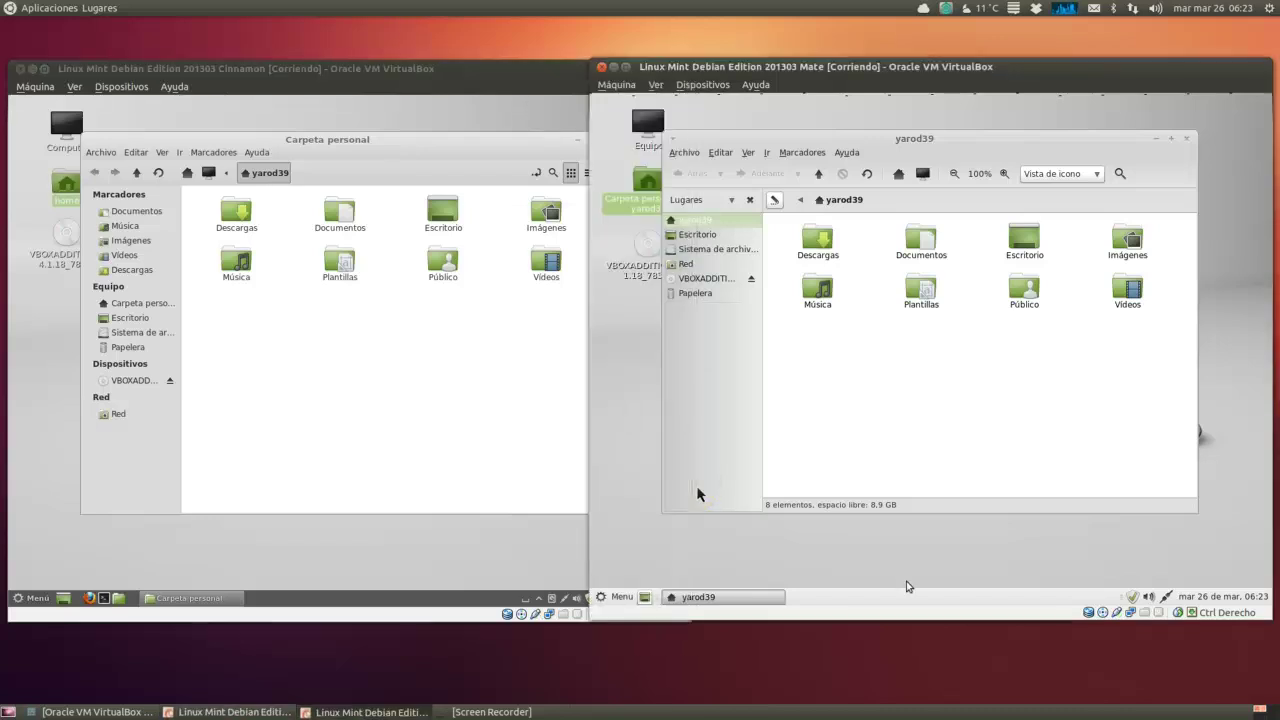
left_click(907, 587)
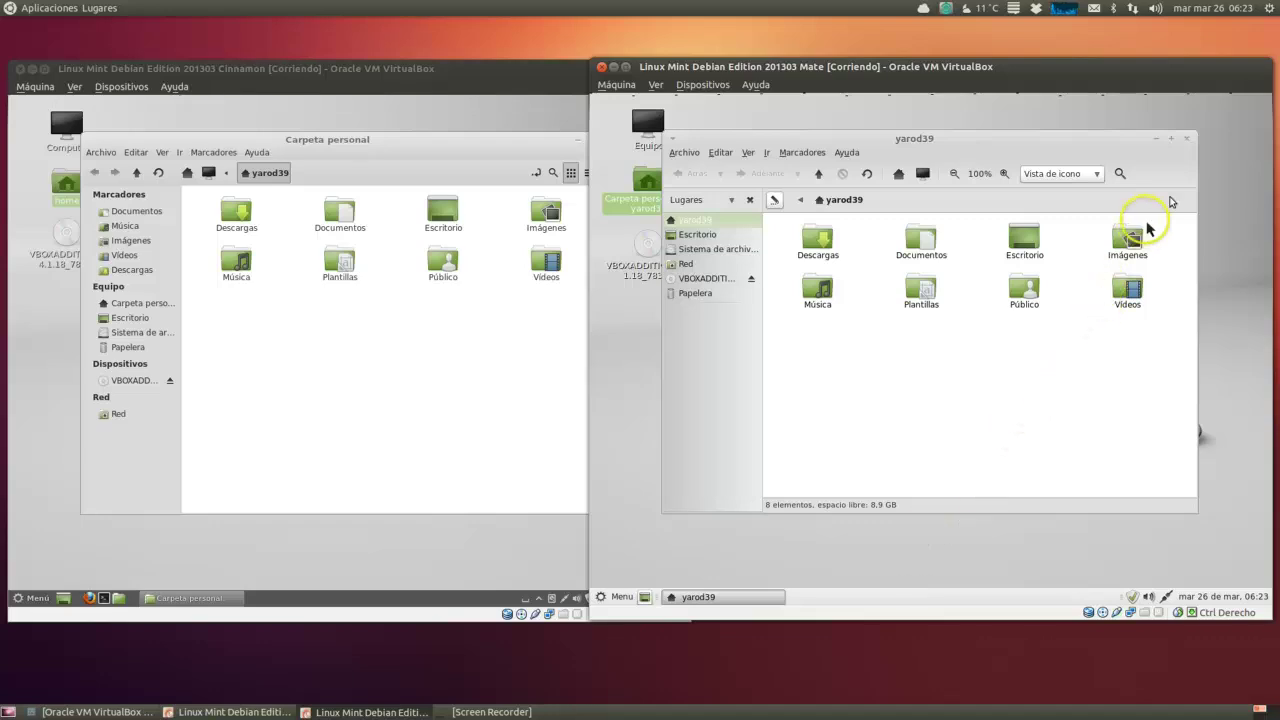
left_click(1189, 143)
right_click(944, 252)
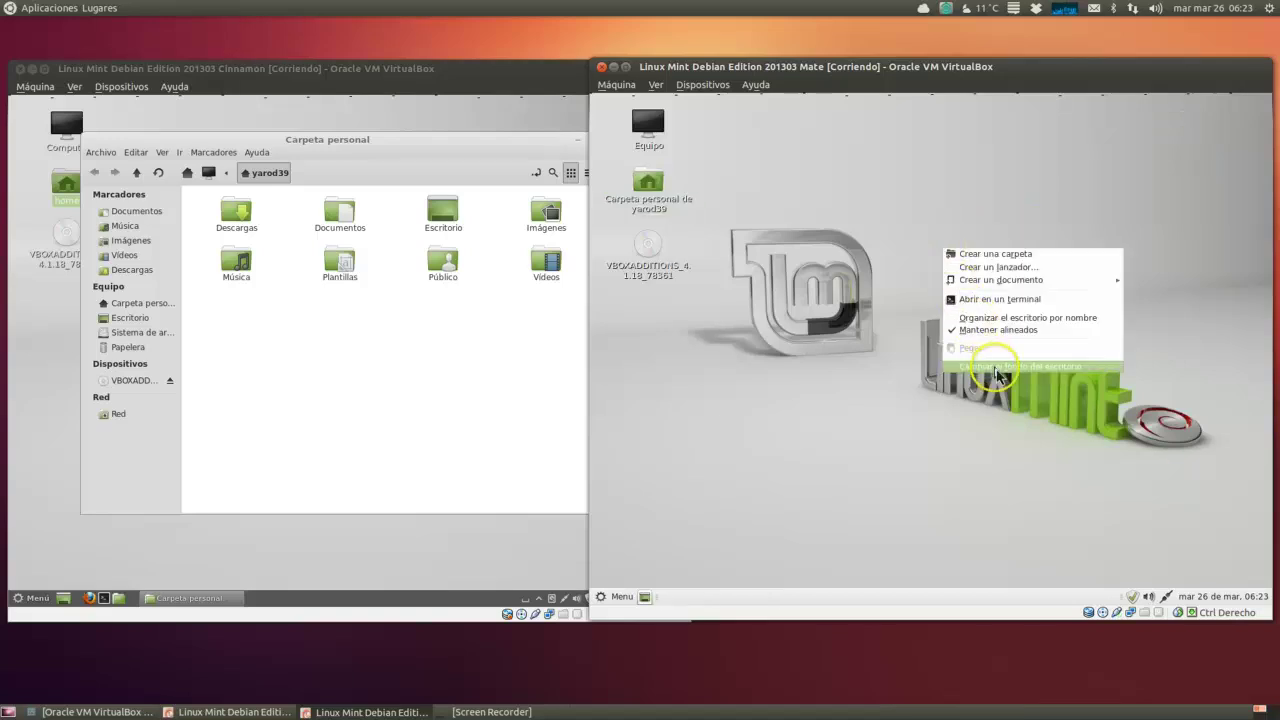
left_click(996, 367)
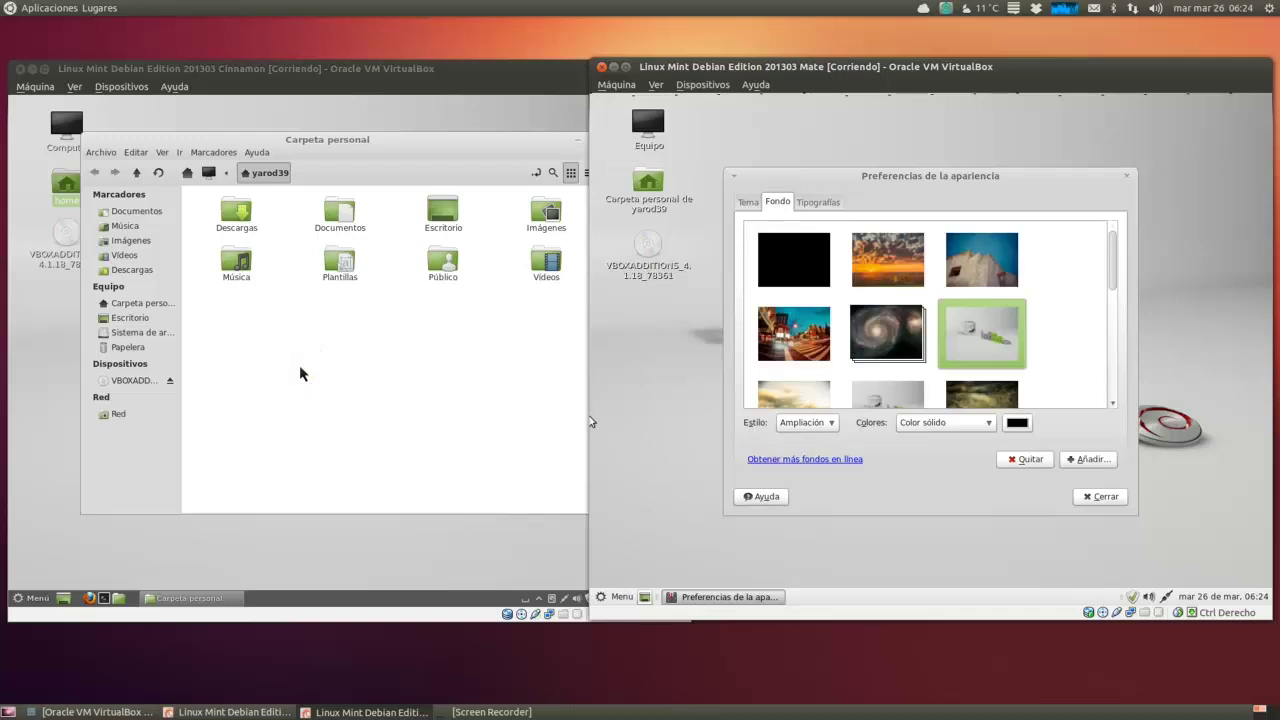
Close the Carpeta personal window in the Cinnamon machine and open its desktop background settings.
left_click(299, 365)
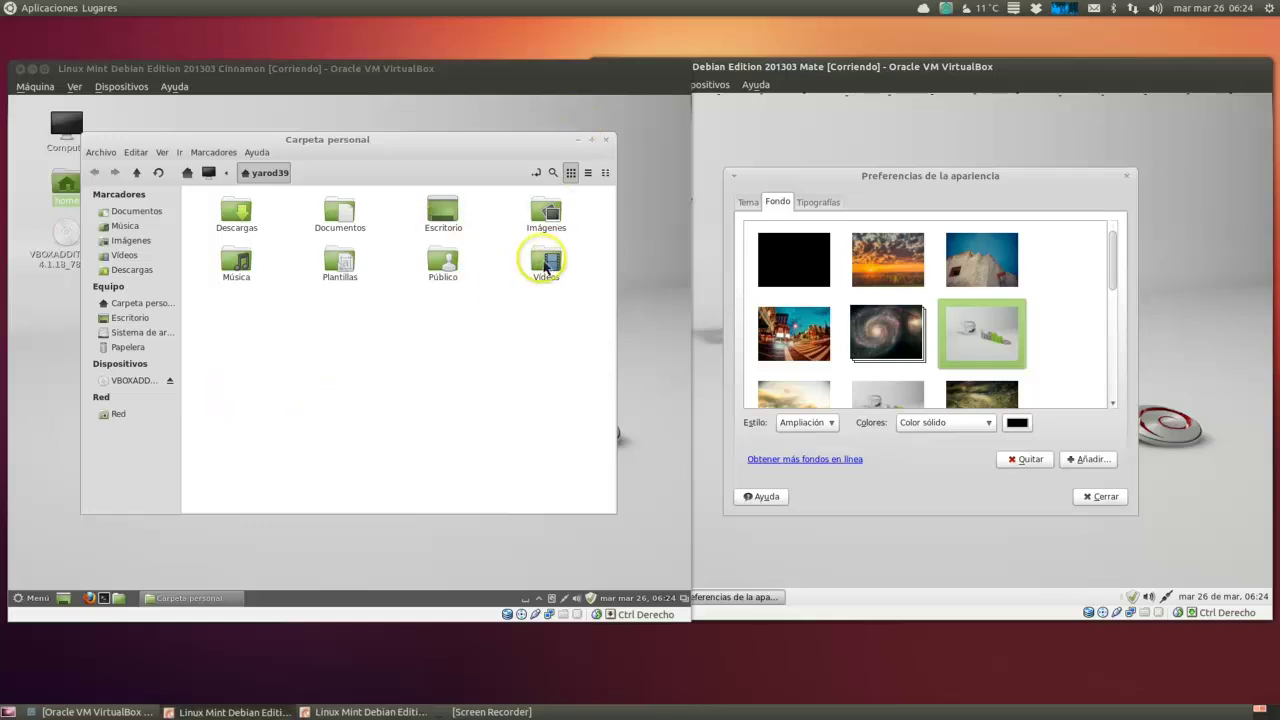
left_click(397, 131)
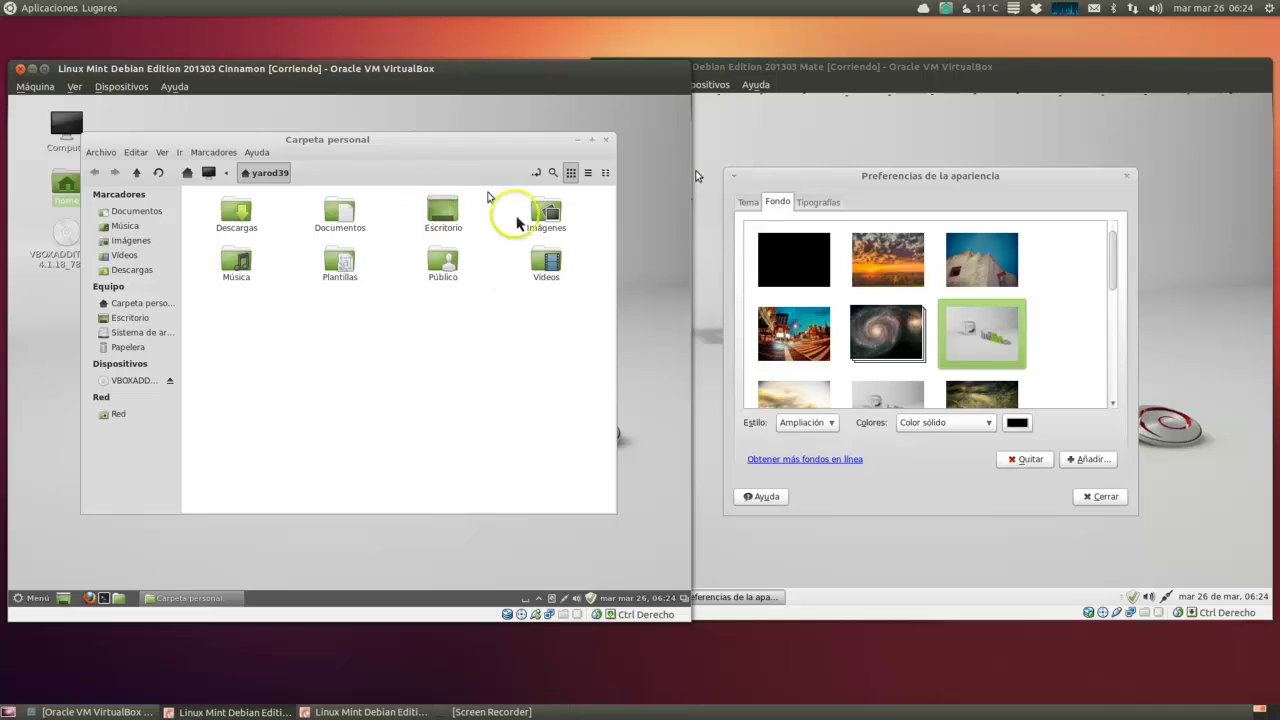
left_click(607, 141)
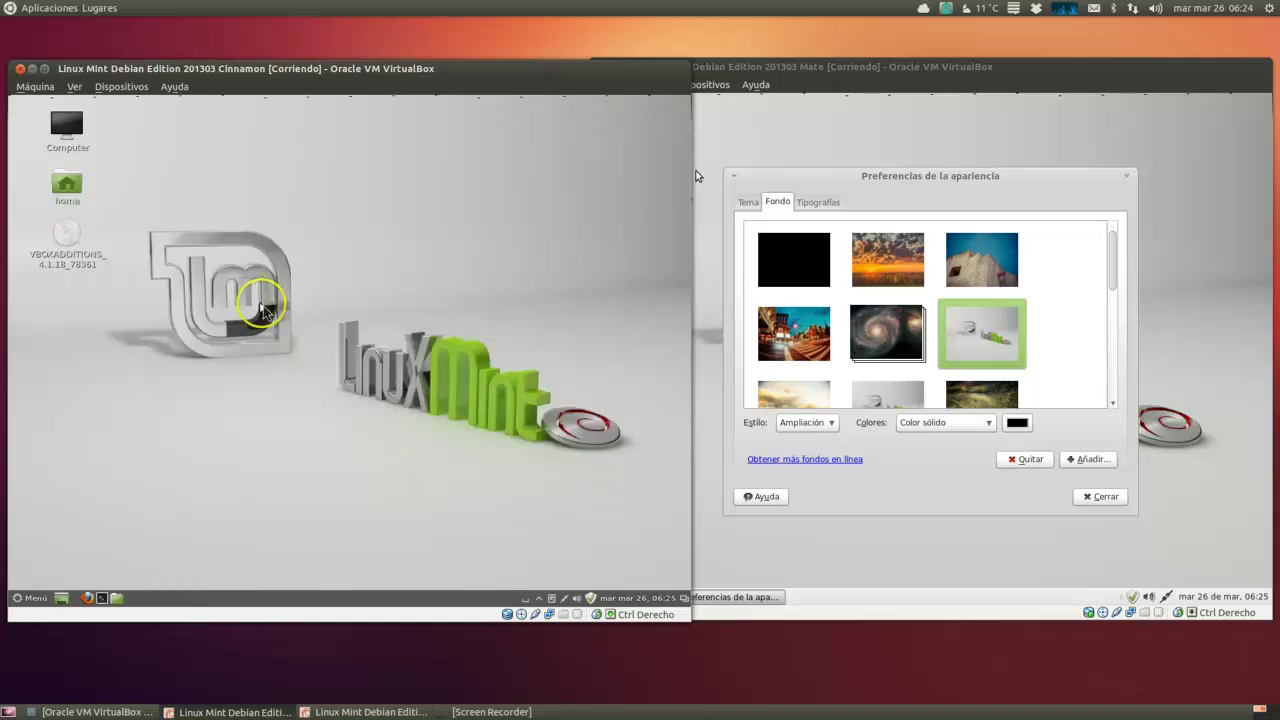
right_click(343, 248)
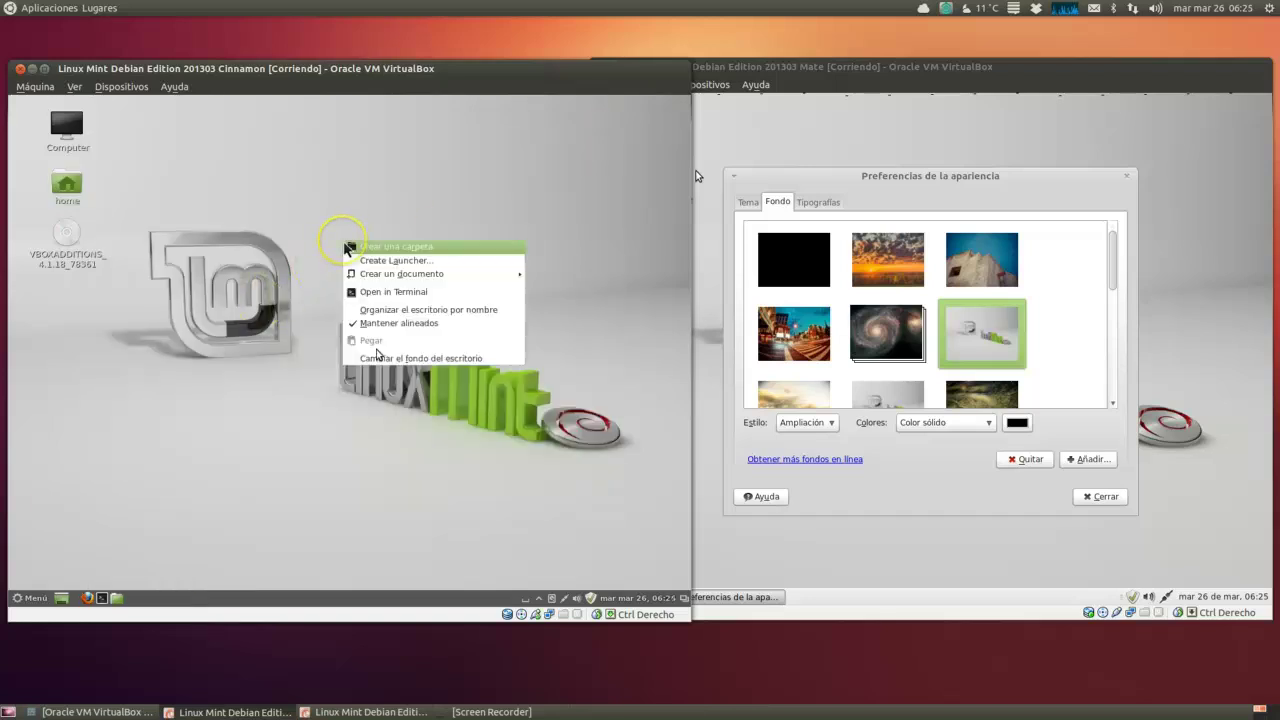
left_click(391, 359)
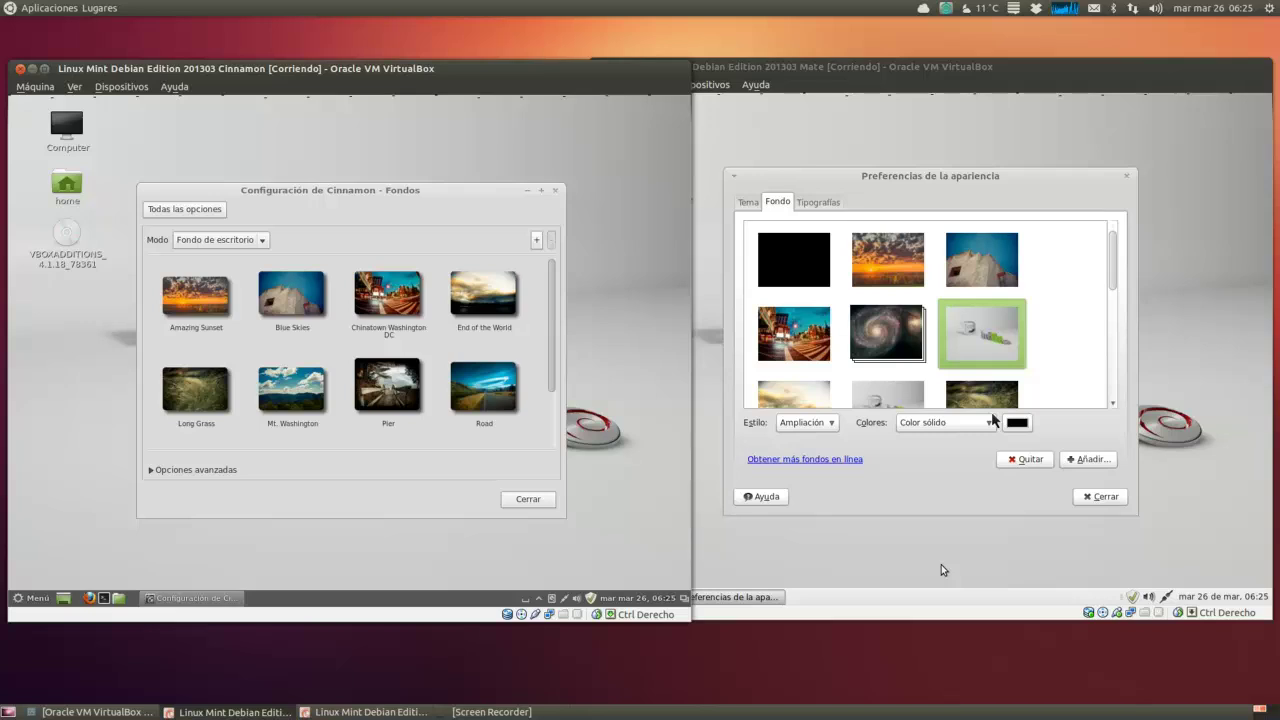
Return to Escritorio 1 from the Cinnamon workspace overview and view more wallpapers in the Mate machine's Fondo preferences.
left_click(1024, 548)
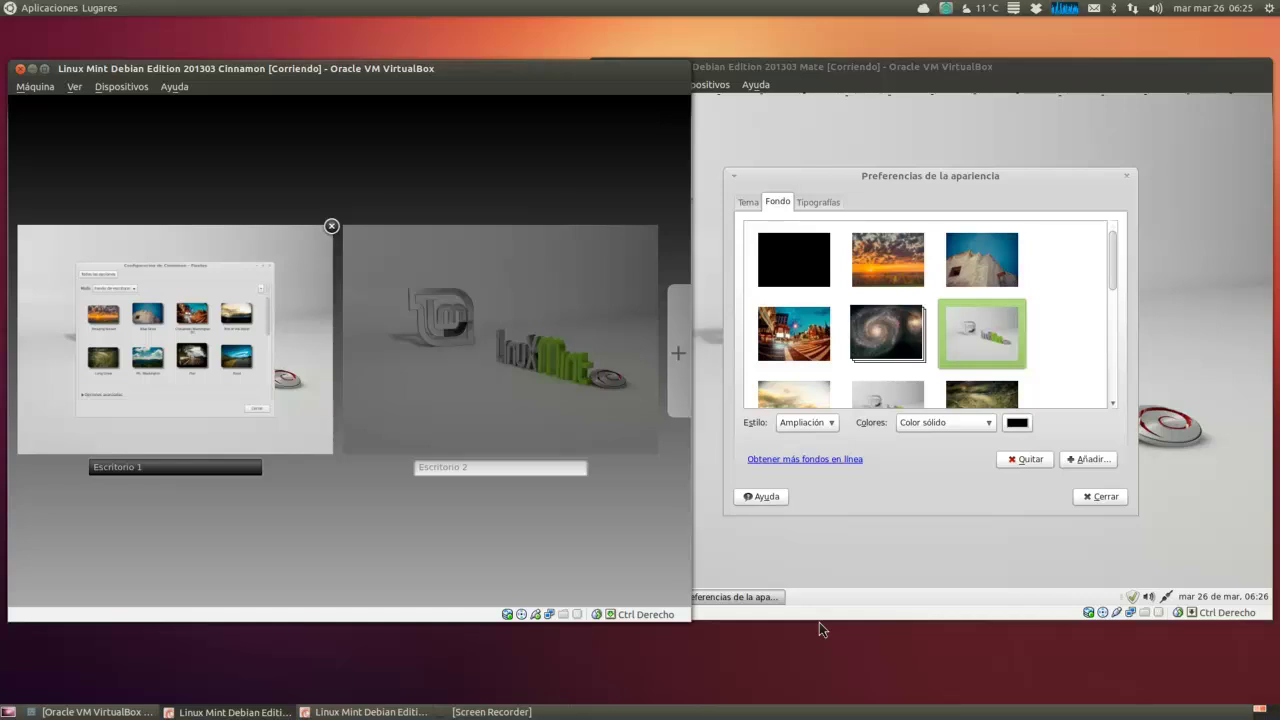
left_click(285, 426)
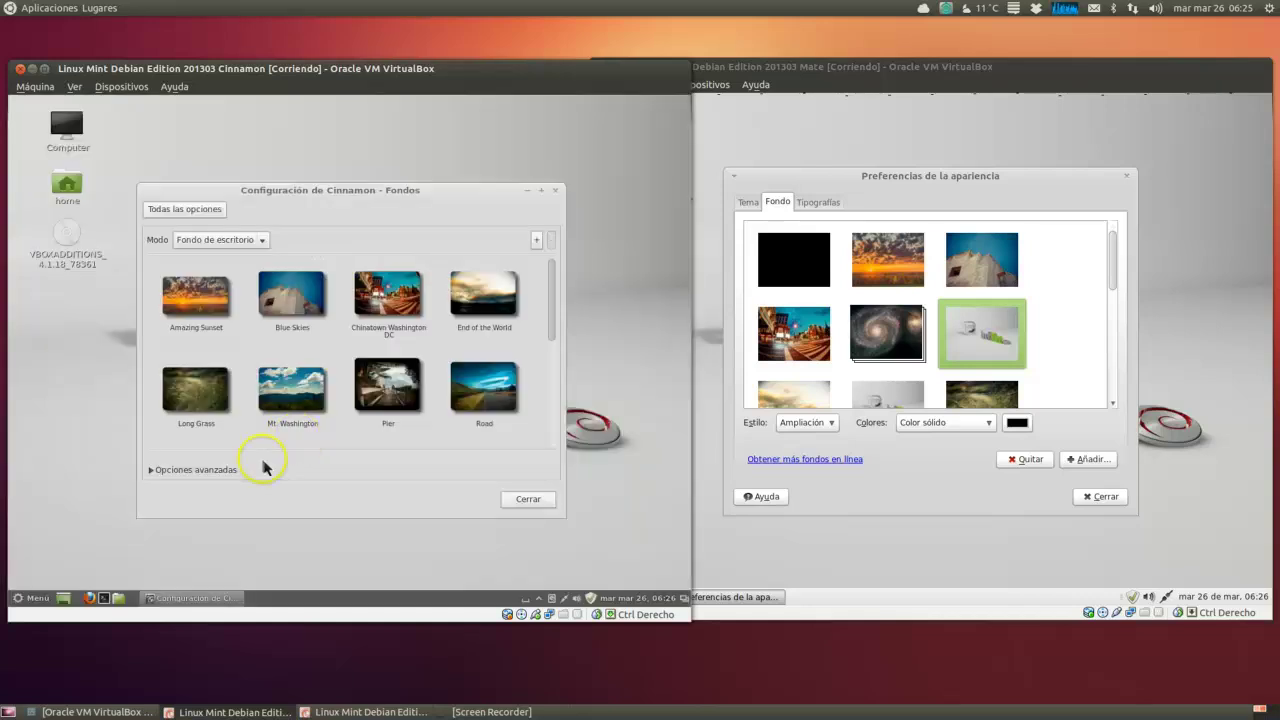
left_click(1108, 407)
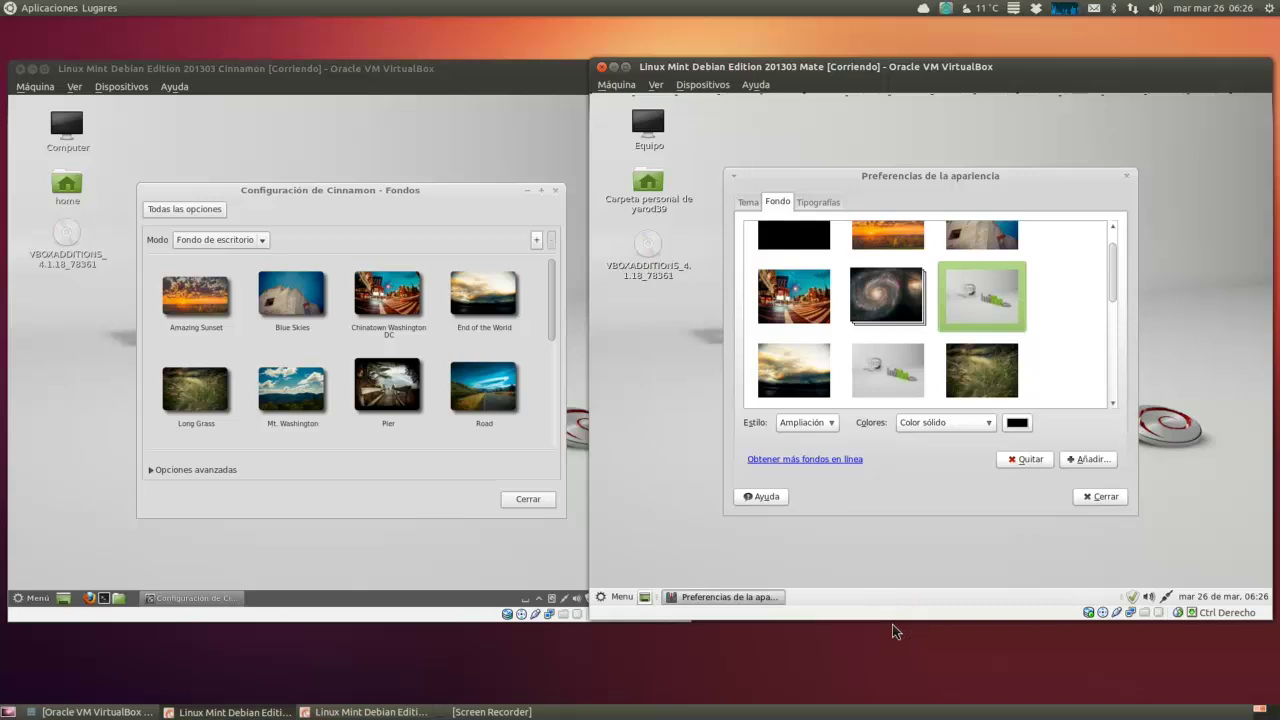
left_click(536, 676)
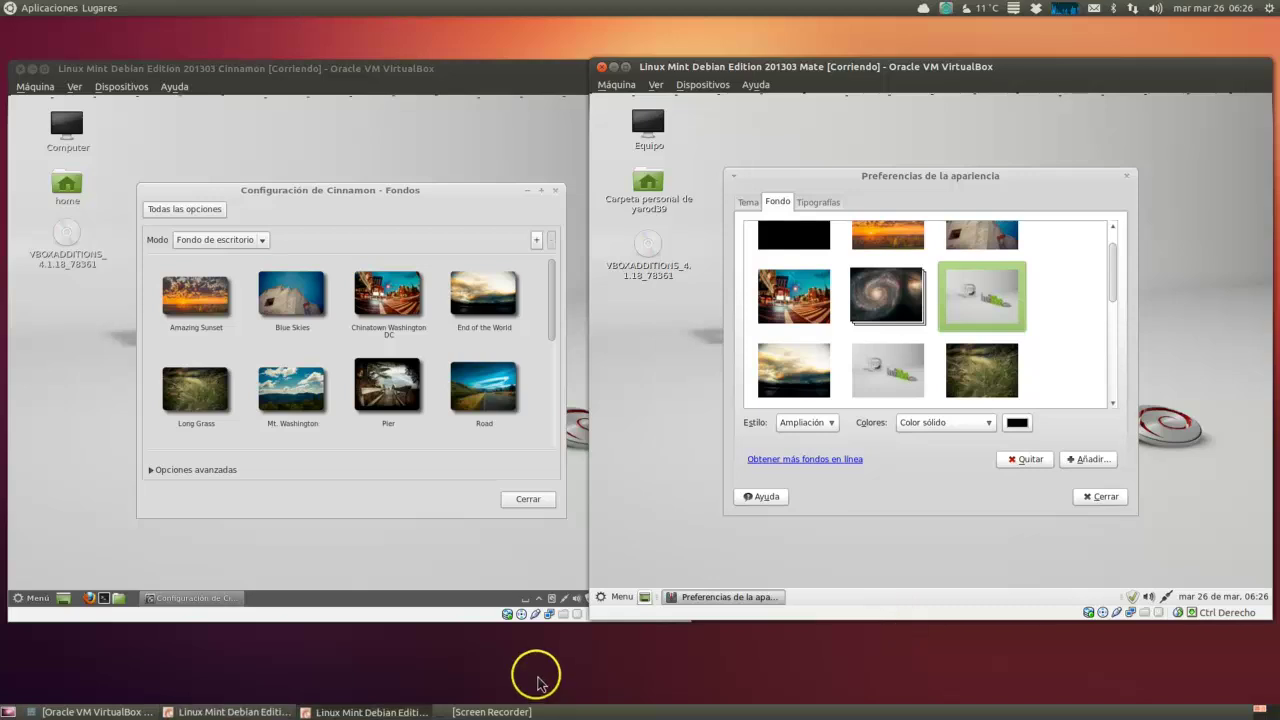